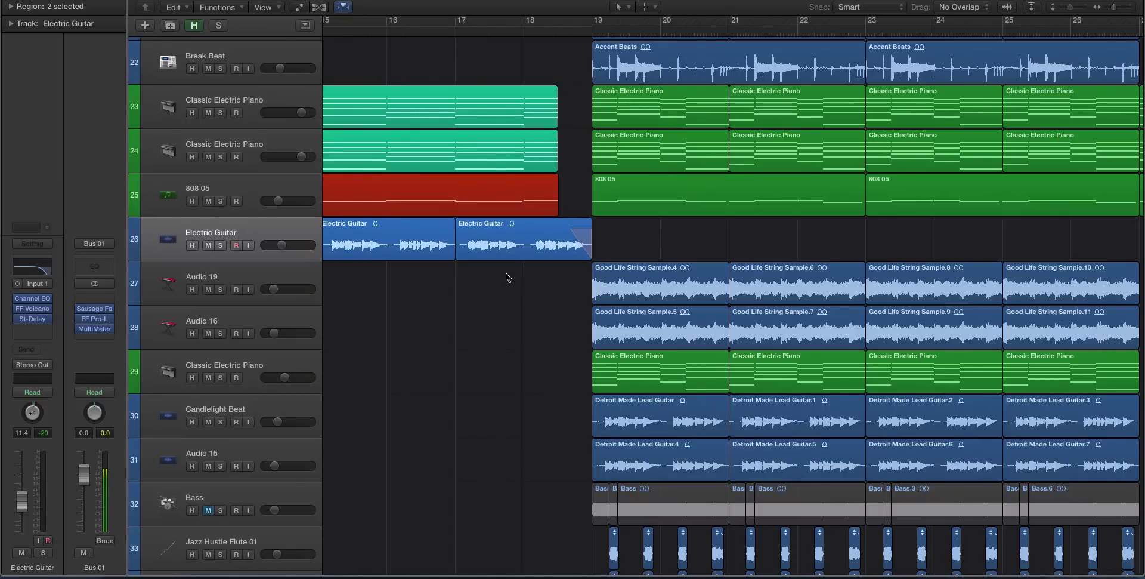
- Select all four Electric Guitar regions in the arrange area
scroll(402, 258, "left", 10)
left_click(442, 275)
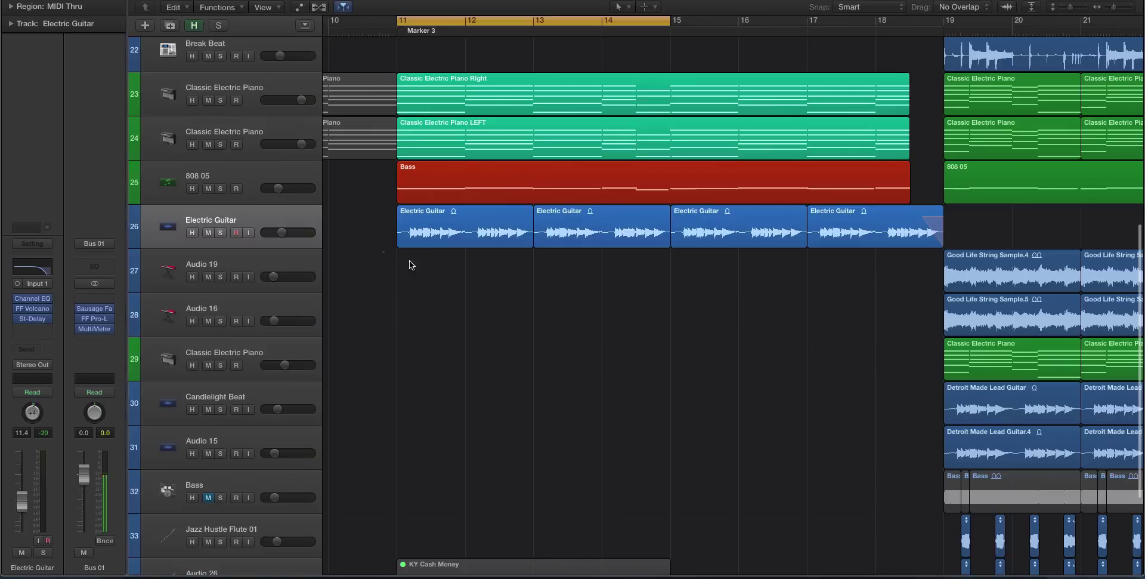
left_click_drag(385, 287, 911, 241)
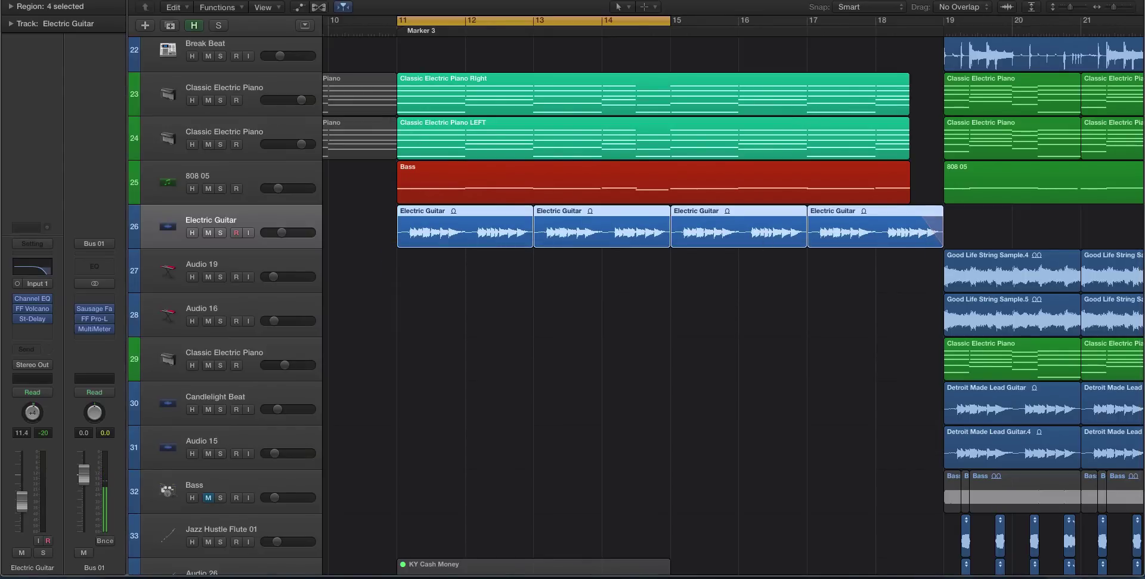
- View the Logic Pro X version information, then deselect the regions
left_click(48, 0)
left_click(54, 0)
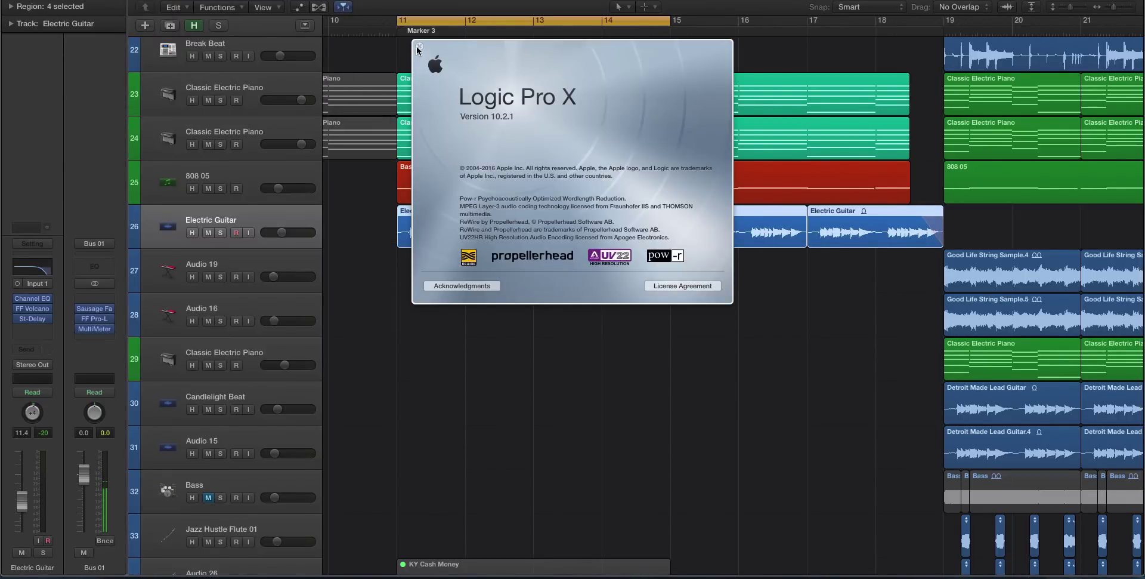
left_click(419, 46)
left_click(338, 194)
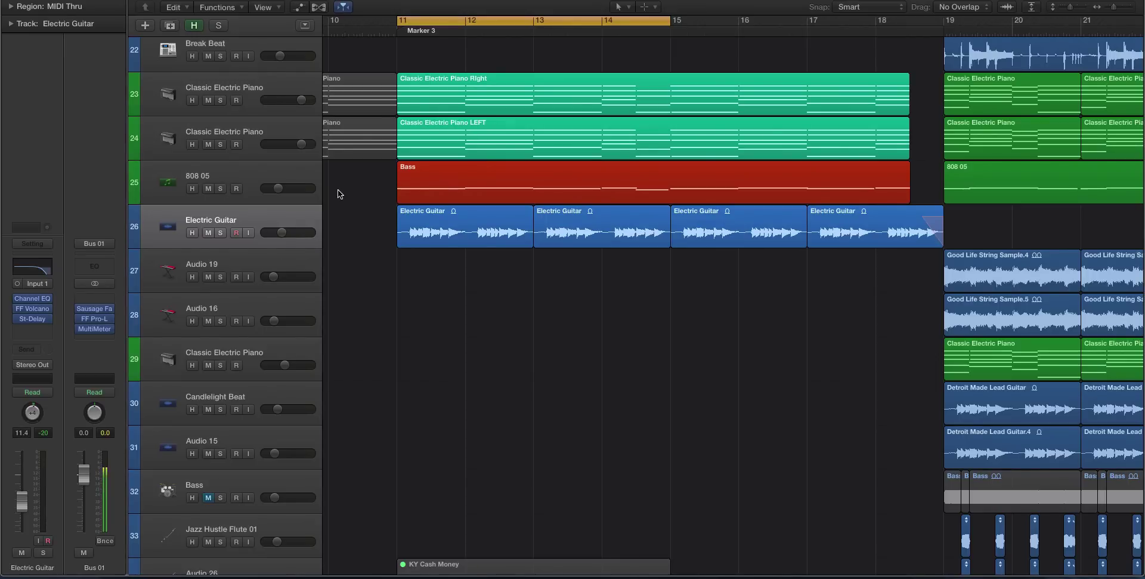
- Select the Electric Guitar track after briefly selecting the 808 05 track
left_click(256, 183)
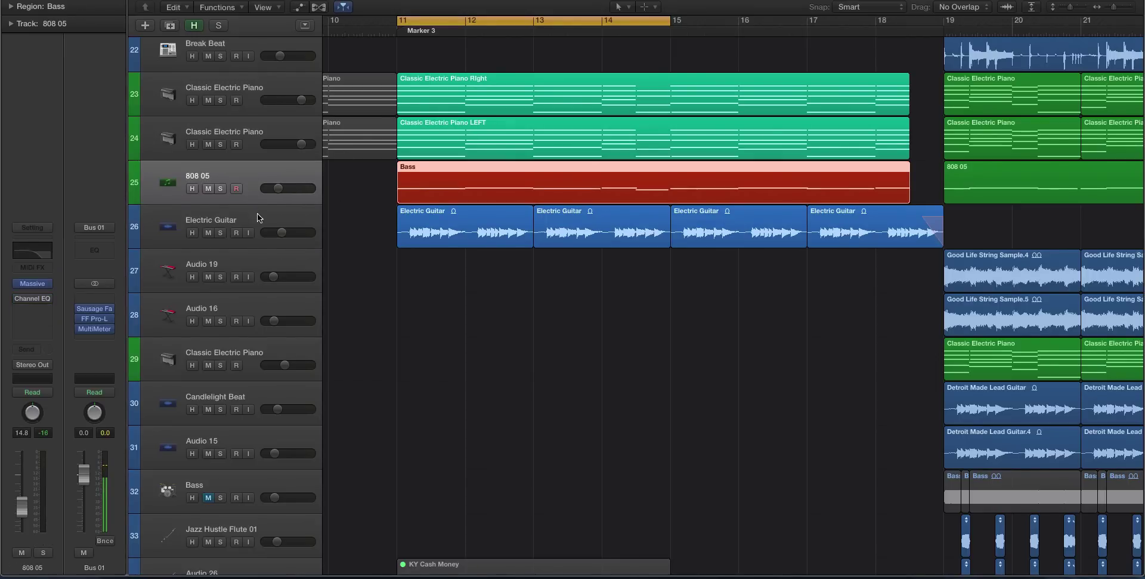
left_click(256, 222)
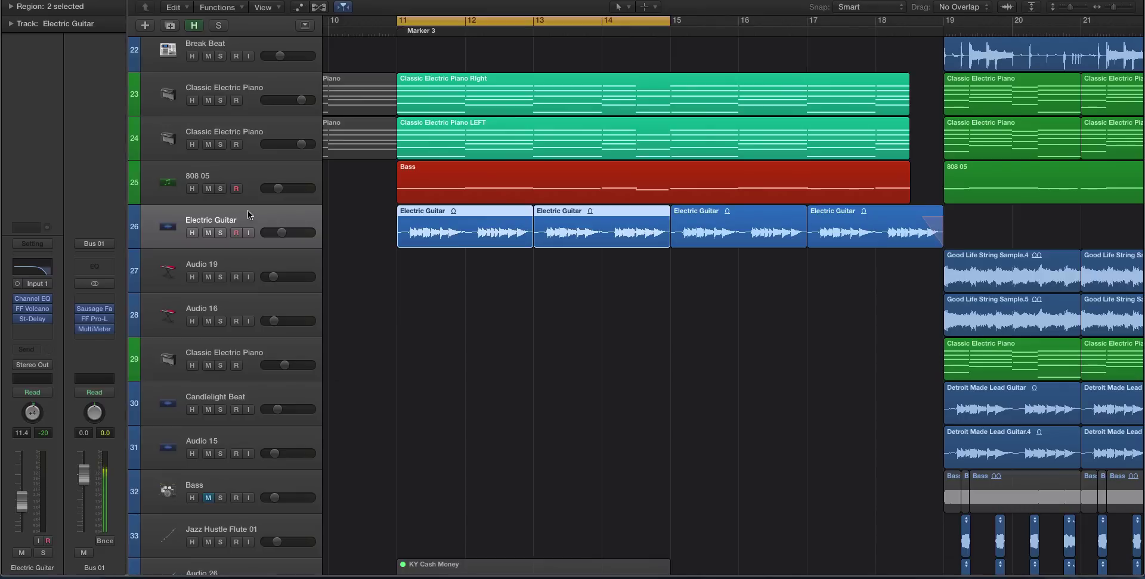
mouse_move(35, 318)
- Check and close the Channel EQ, then add a stereo Compressor to an empty insert
left_click(32, 298)
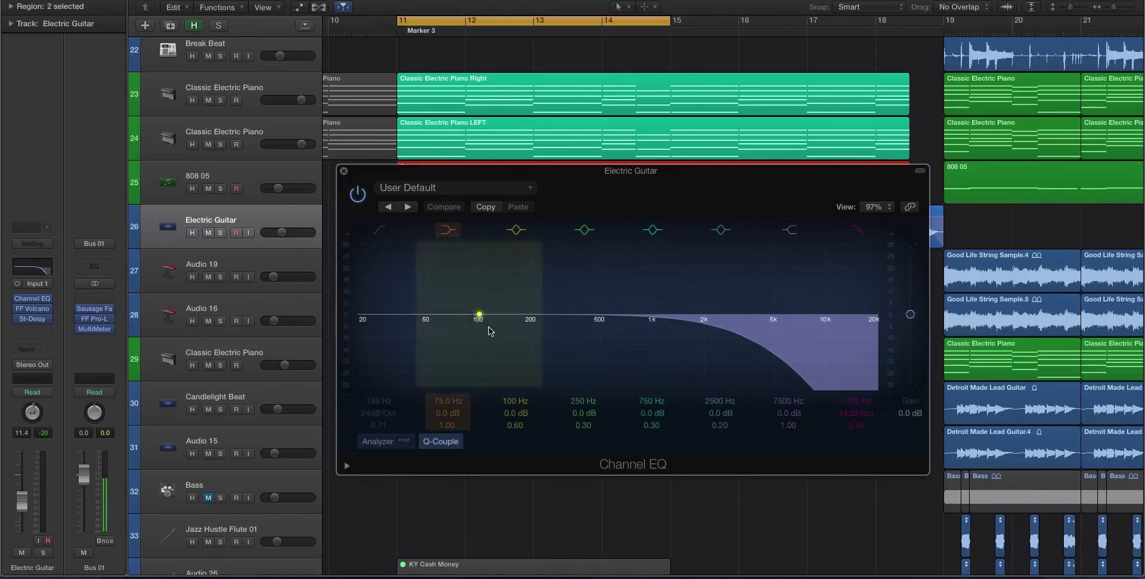
left_click(343, 171)
left_click(41, 330)
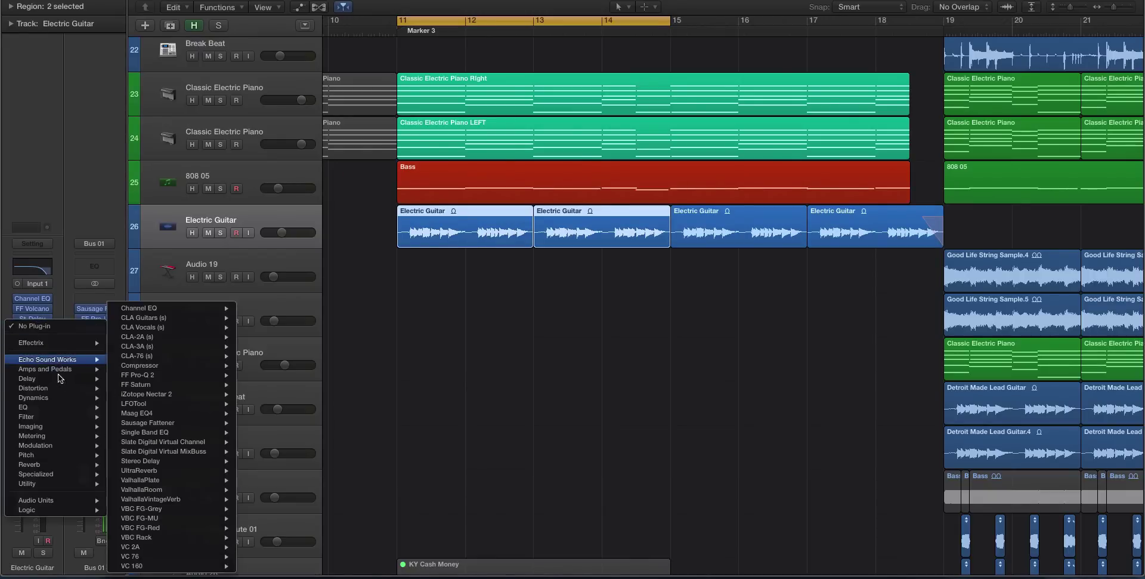
mouse_move(61, 398)
mouse_move(136, 408)
mouse_move(76, 359)
mouse_move(170, 365)
left_click(253, 366)
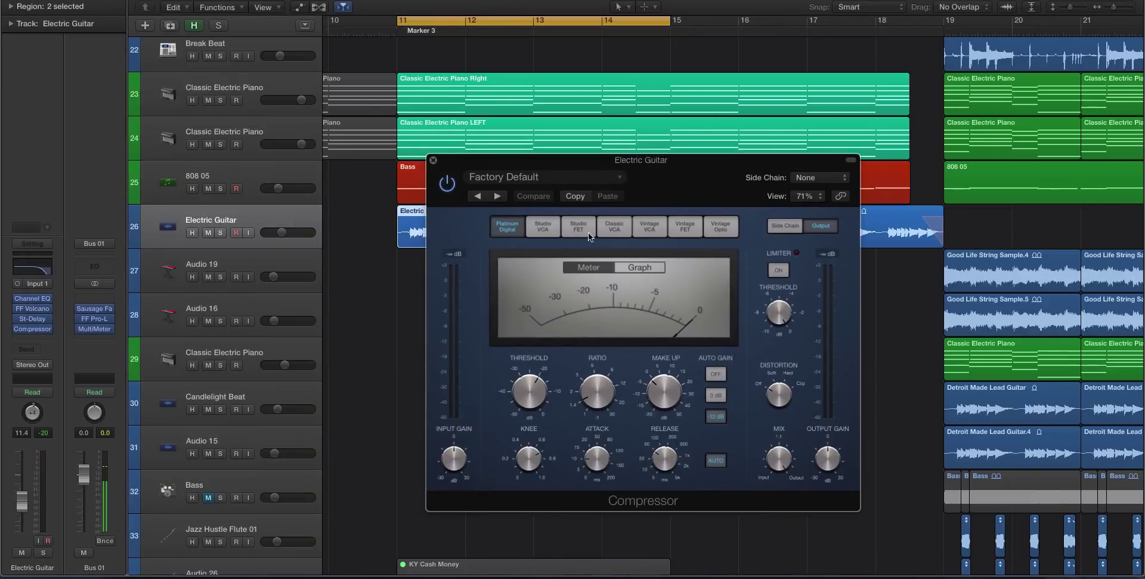
- Audition the Compressor models from Studio VCA through Vintage FET to Platinum Digital
left_click(543, 227)
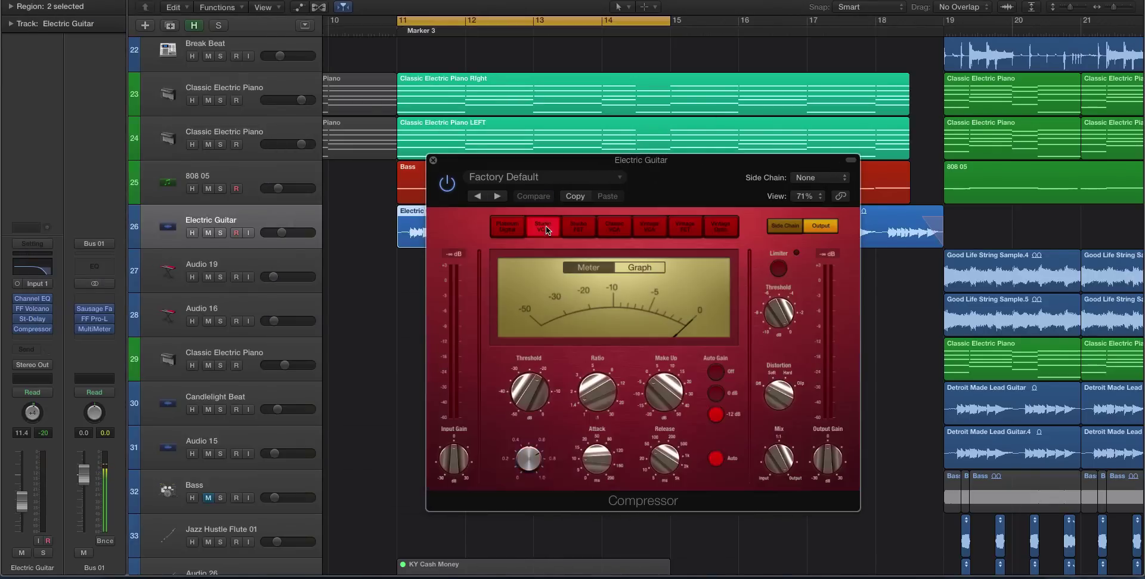
left_click(578, 227)
left_click(614, 227)
left_click(650, 227)
left_click(686, 229)
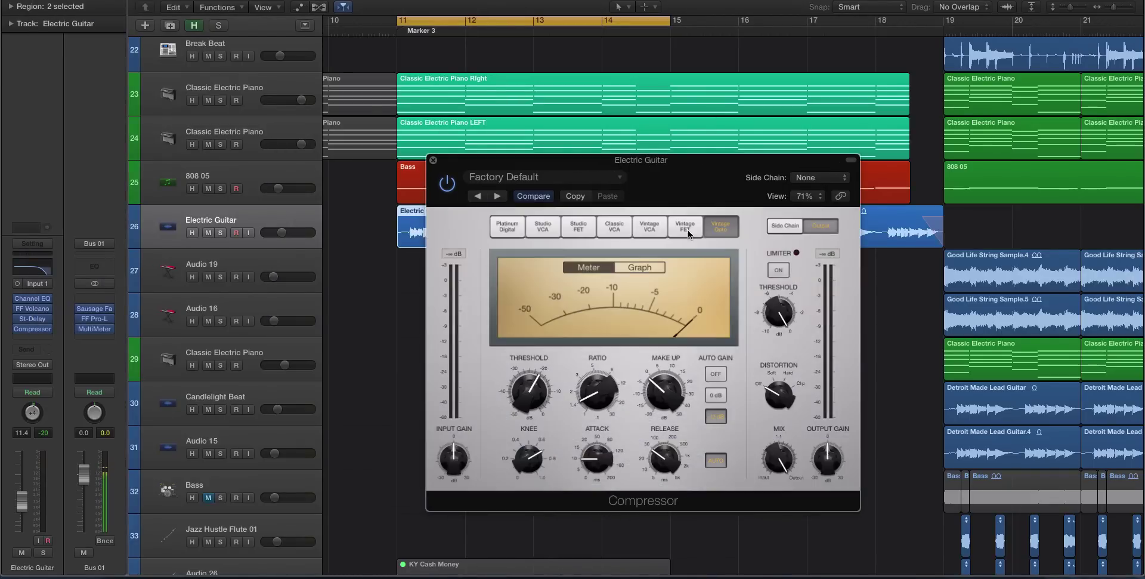
left_click(501, 231)
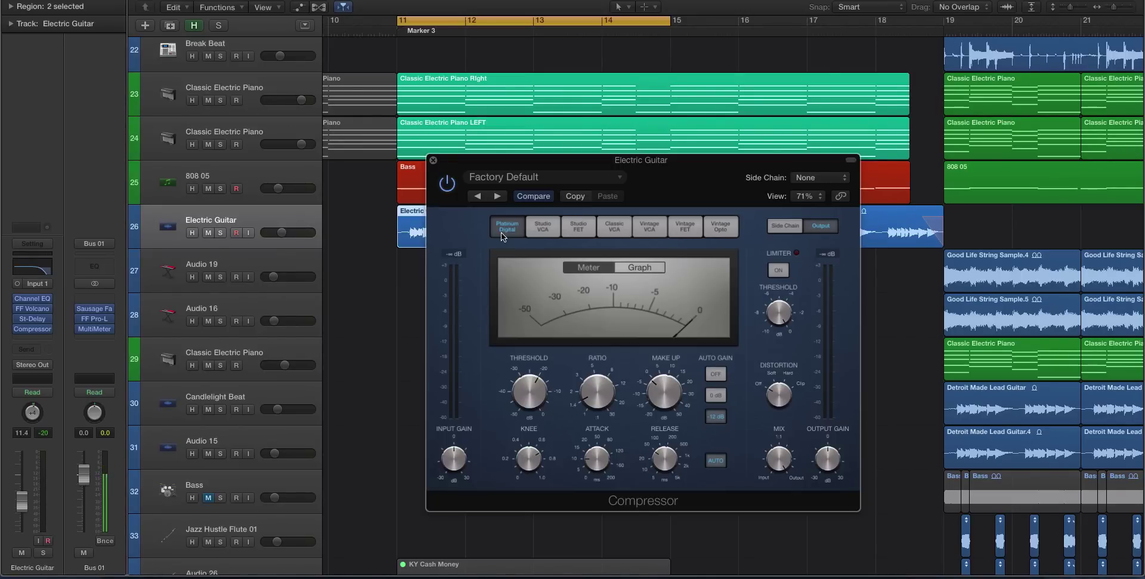
- Cycle through the Compressor models again, ending back on Platinum Digital
left_click(543, 227)
left_click(578, 226)
left_click(650, 227)
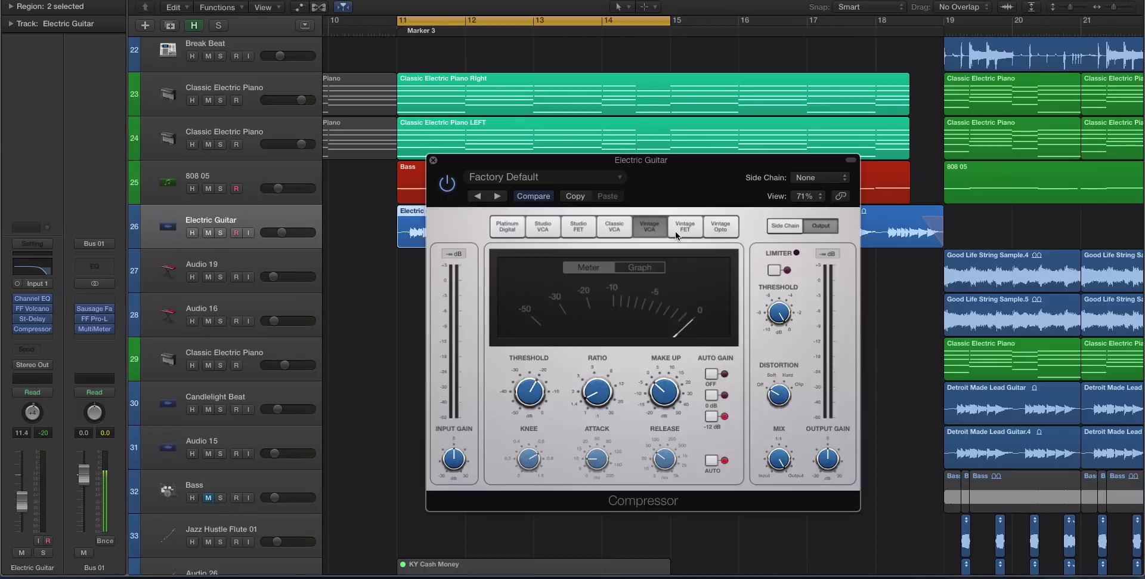
left_click(680, 228)
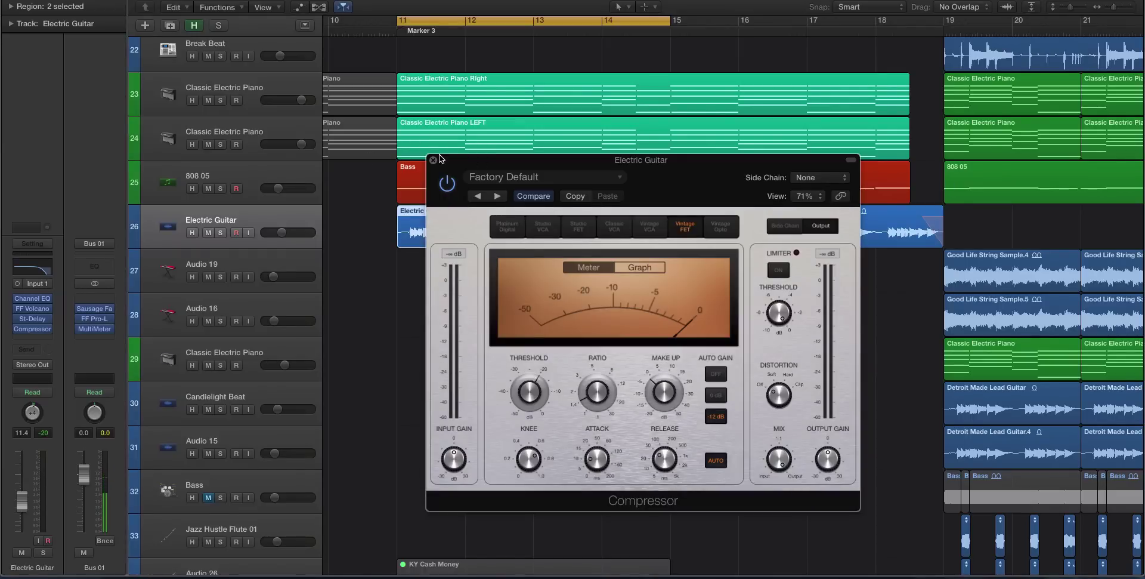
left_click(508, 226)
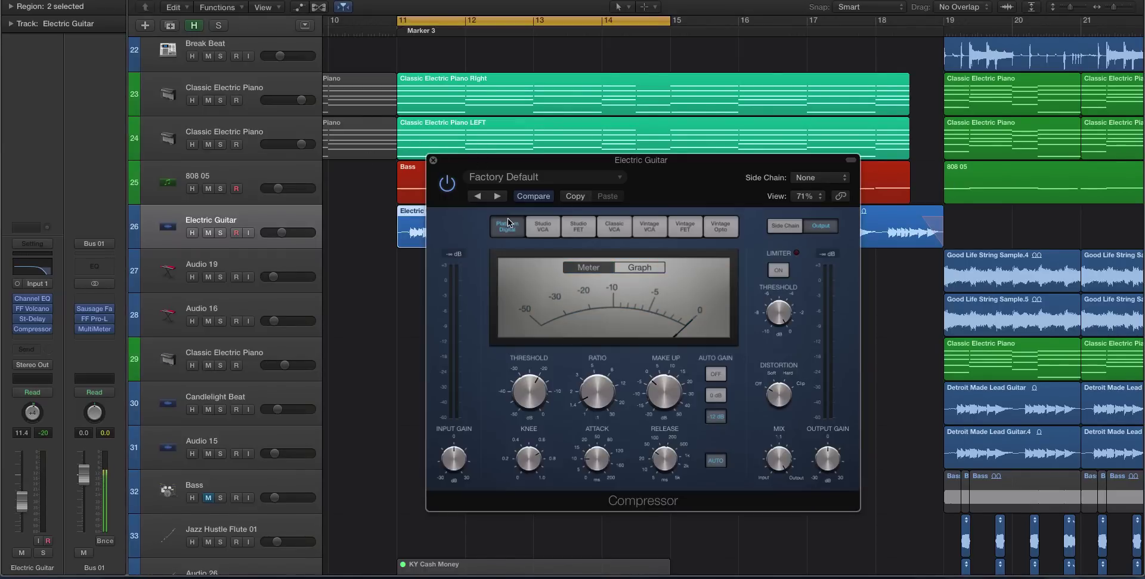
left_click(542, 227)
left_click(507, 234)
- Close the Compressor and set its insert to No Plug-in
left_click(433, 160)
left_click(42, 330)
left_click(50, 348)
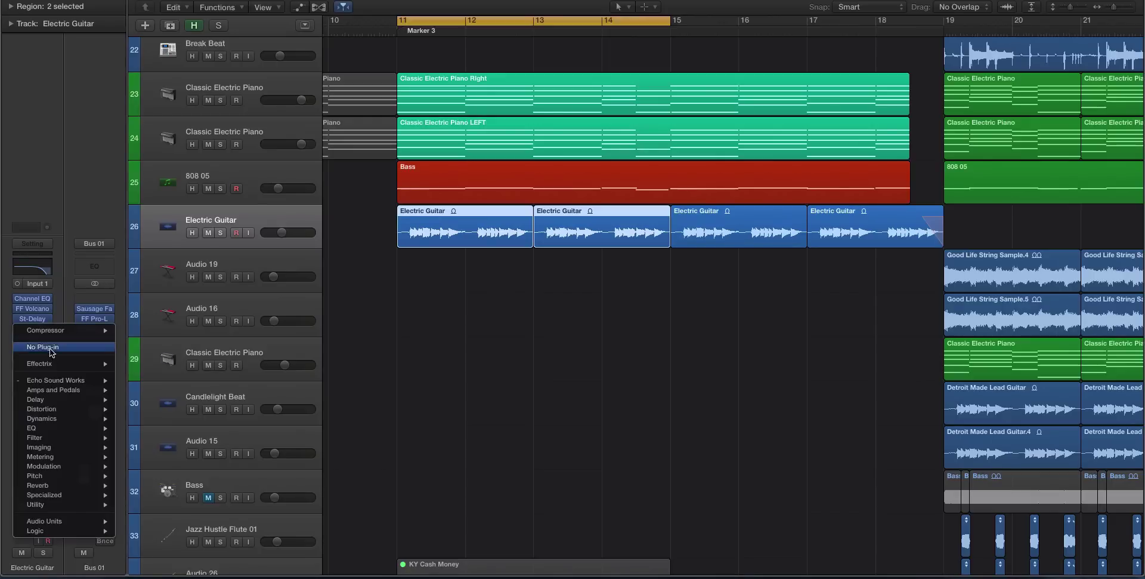
- Open the Electric Guitar's Stereo Delay, move its window right and enlarge it to 65%
left_click(32, 298)
left_click(344, 171)
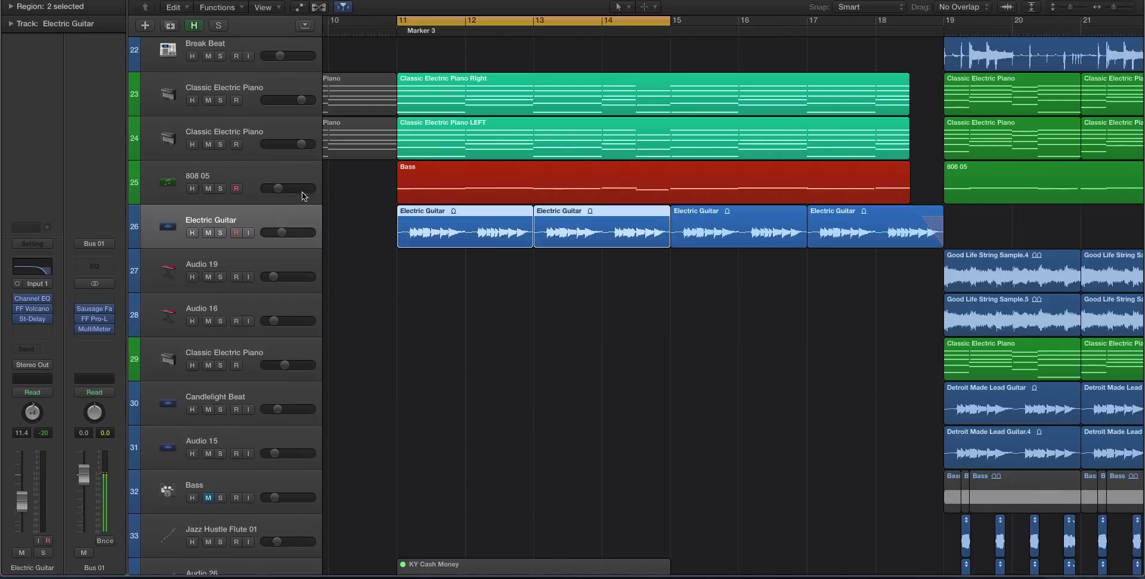
left_click(32, 320)
left_click_drag(370, 117, 447, 103)
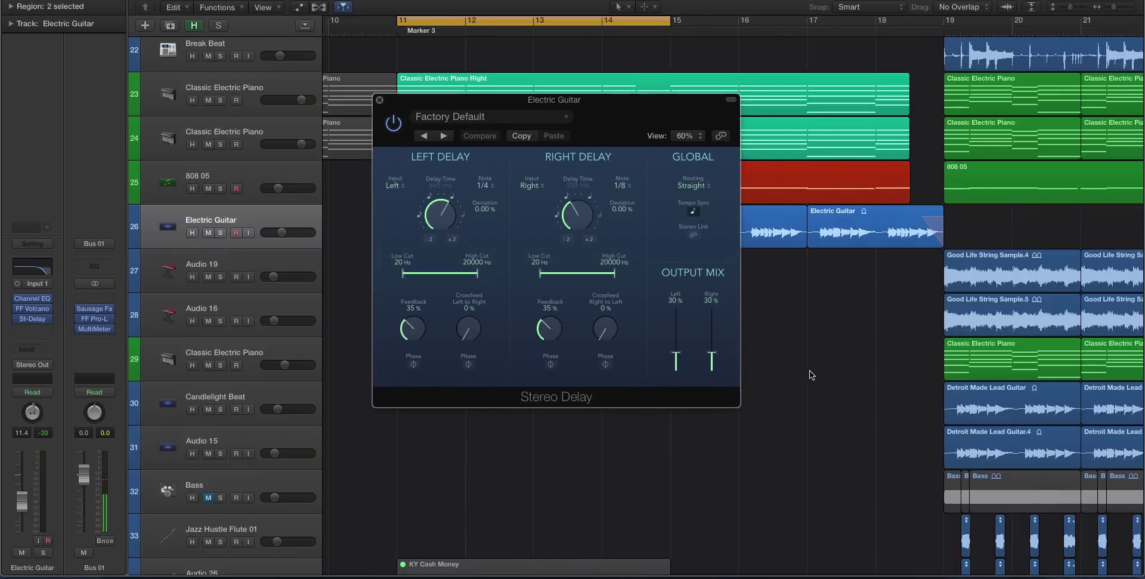
left_click_drag(740, 406, 760, 420)
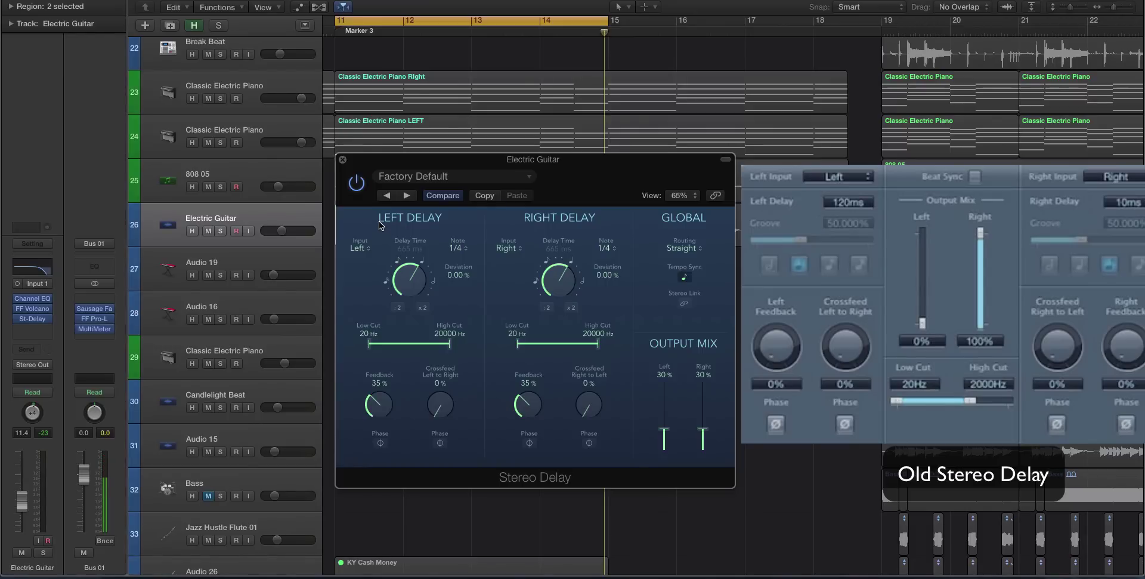
left_click(362, 249)
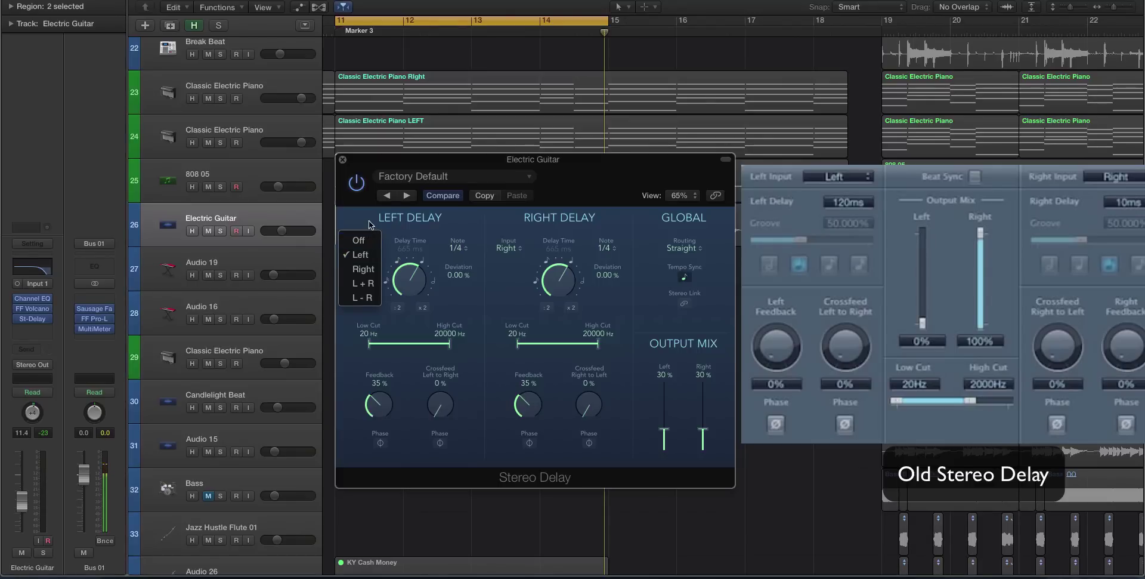
left_click(409, 225)
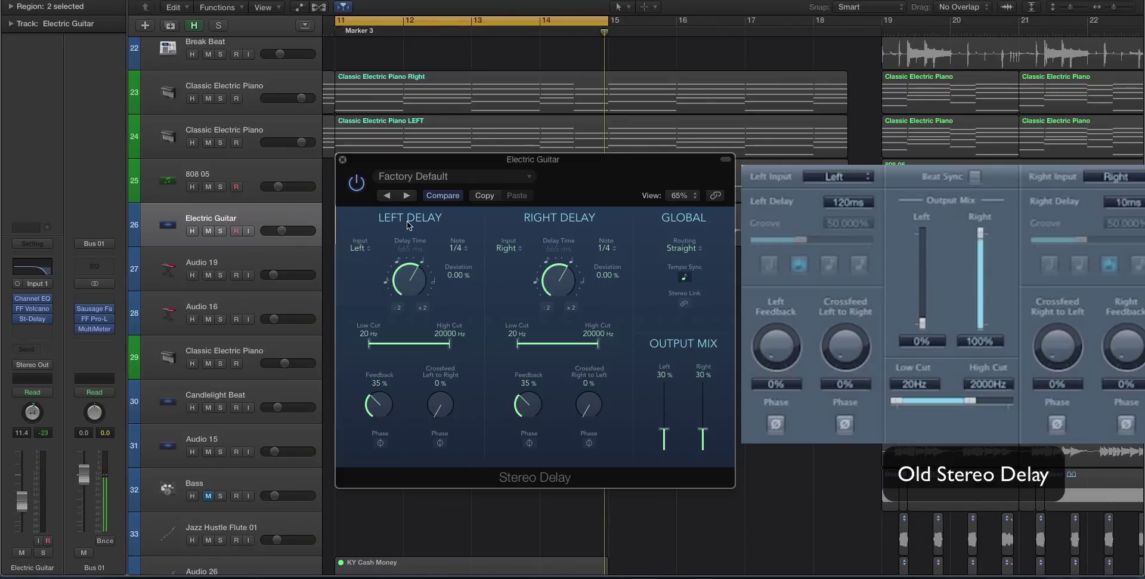
left_click(363, 249)
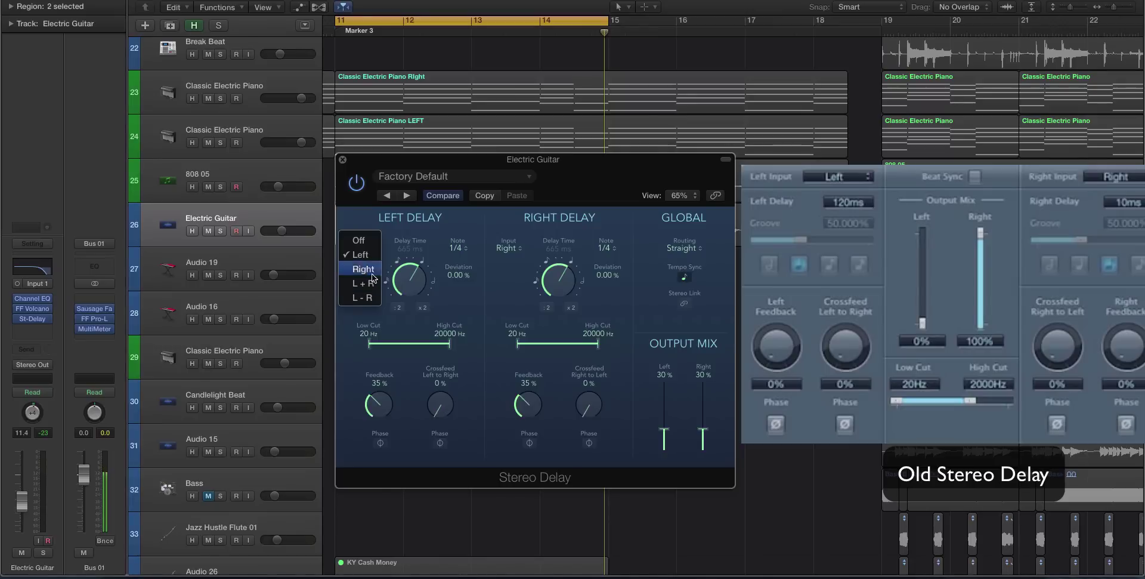
left_click(368, 218)
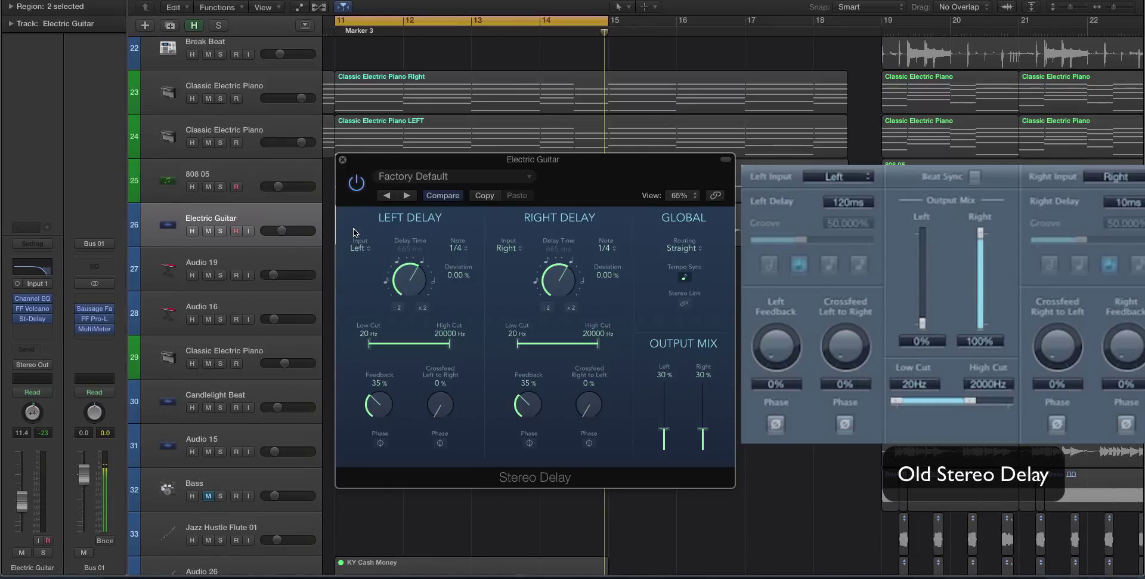
left_click(367, 249)
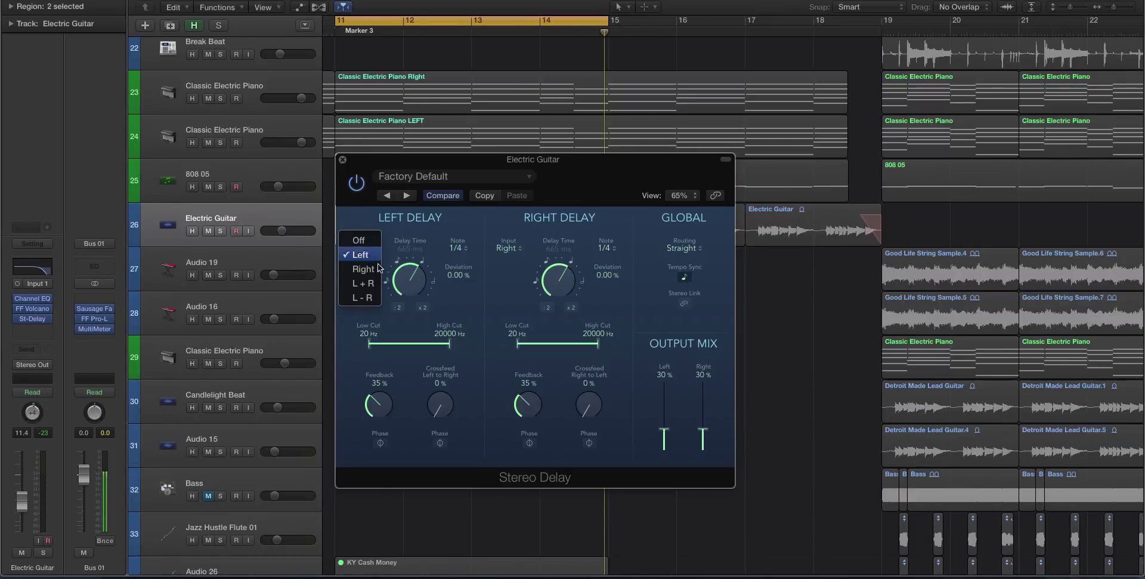
left_click(396, 232)
left_click(507, 247)
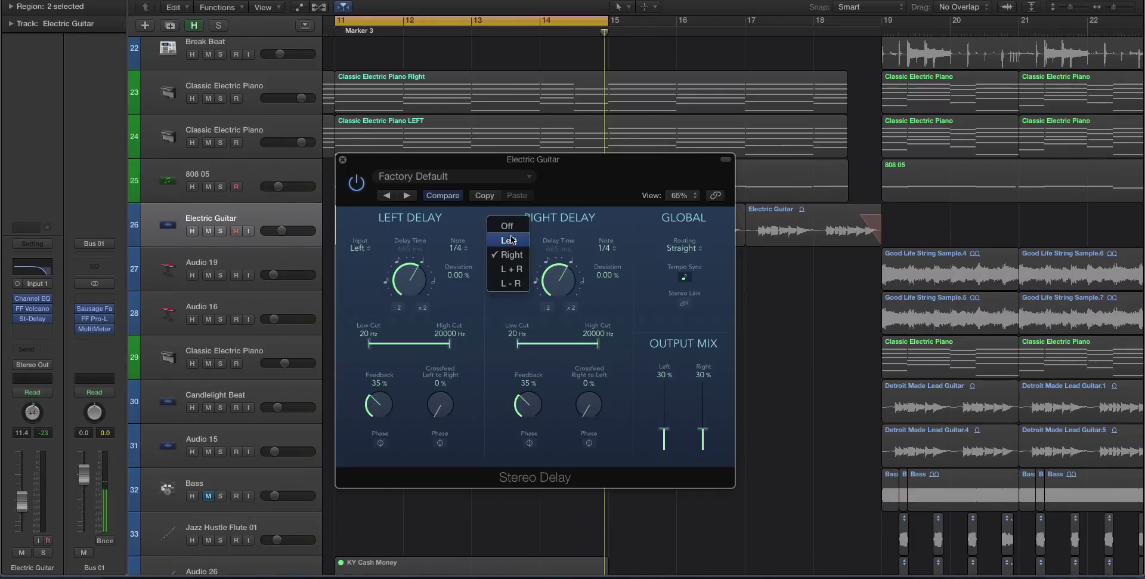
left_click(511, 239)
left_click(510, 246)
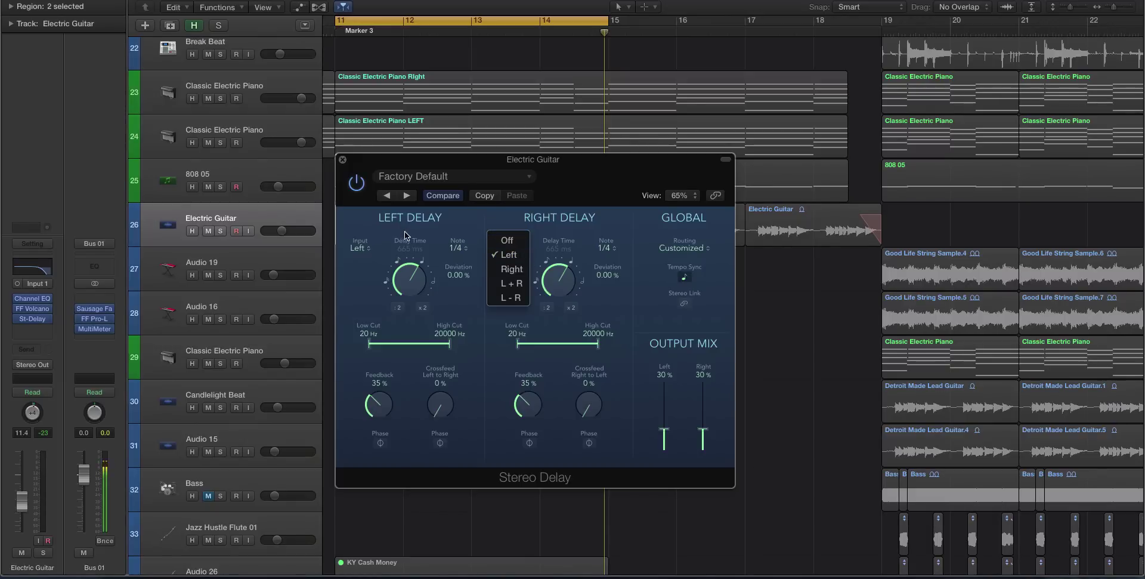
left_click(512, 268)
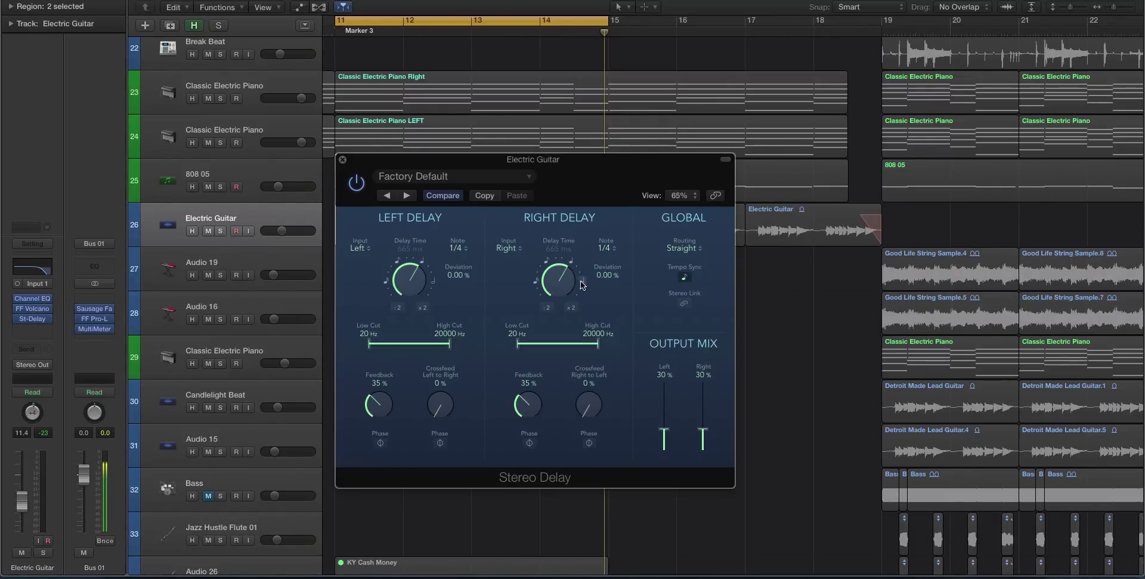
- Try left delay values 1/16, 1/4, 1/2, 1/16 triplet, 1/8 triplet, 1/16 dotted and 1/2 triplet
left_click_drag(434, 282, 400, 265)
left_click(398, 263)
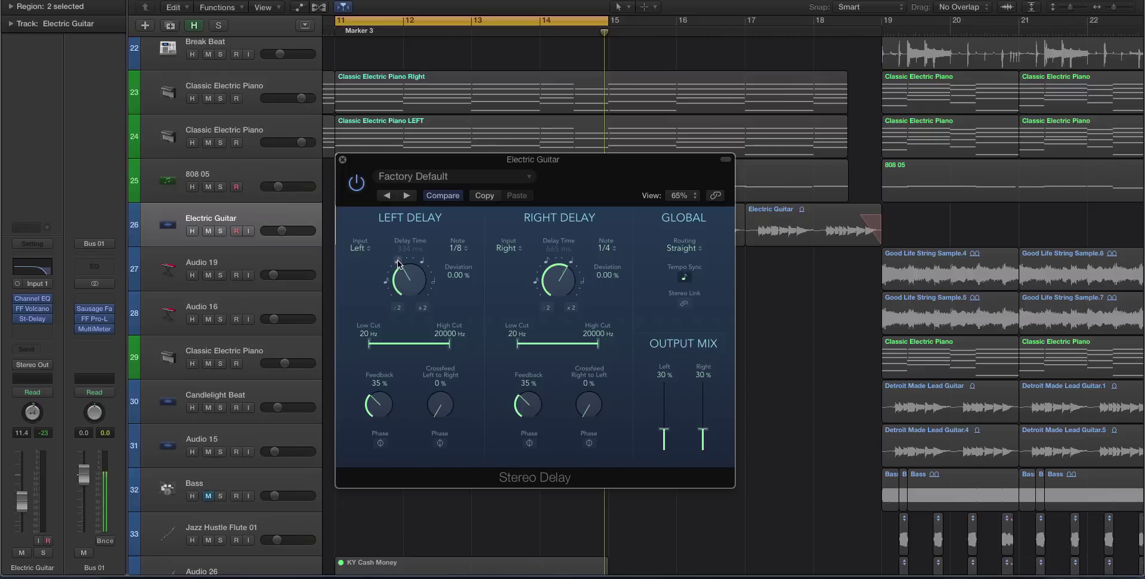
left_click(433, 281)
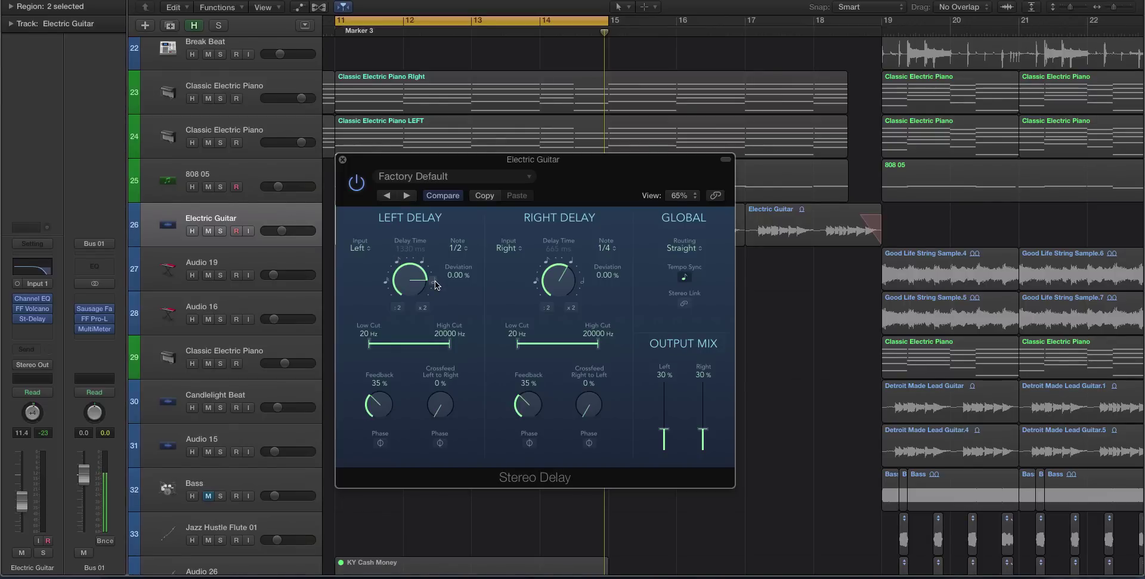
left_click(392, 298)
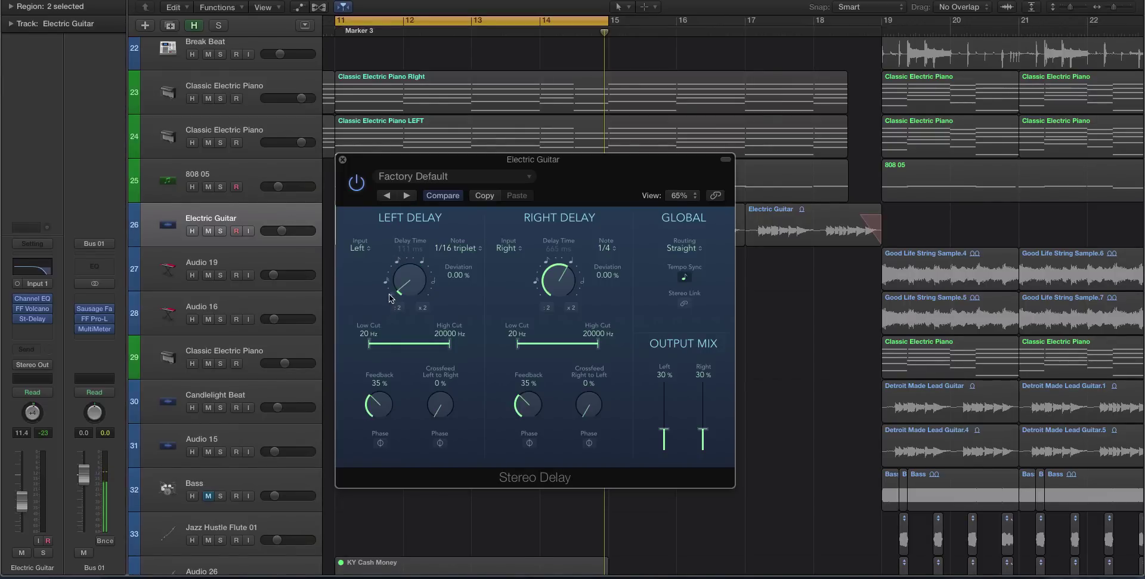
left_click(387, 279)
left_click(389, 275)
left_click(391, 269)
left_click_drag(403, 264, 399, 308)
- Step the left delay time up and down with x2 and :2, ending at 1/16
left_click(423, 307)
left_click(422, 307)
left_click(422, 308)
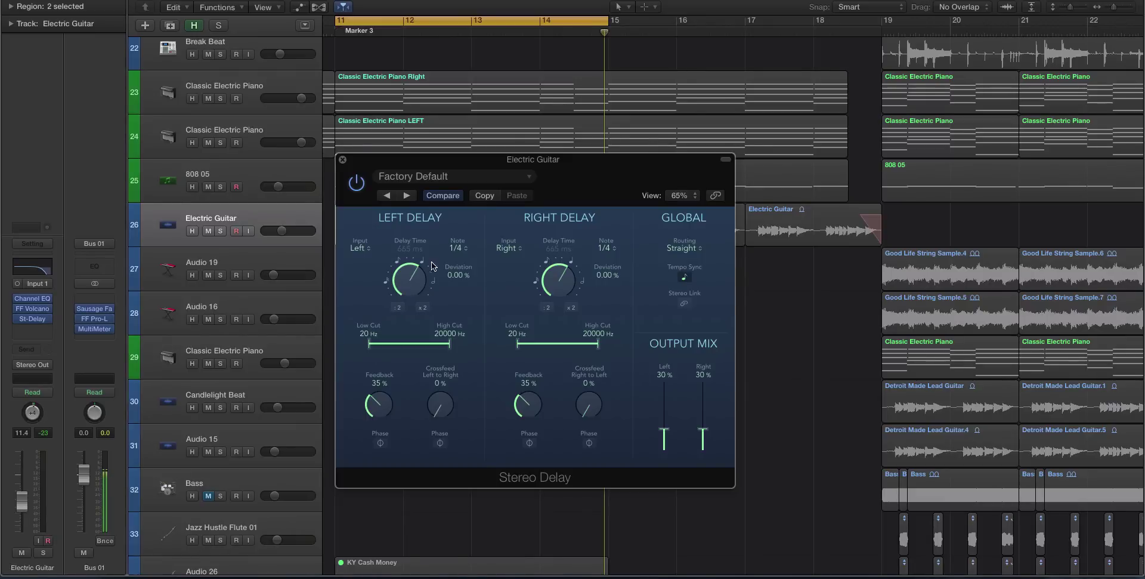
left_click(398, 307)
left_click(398, 307)
left_click(398, 307)
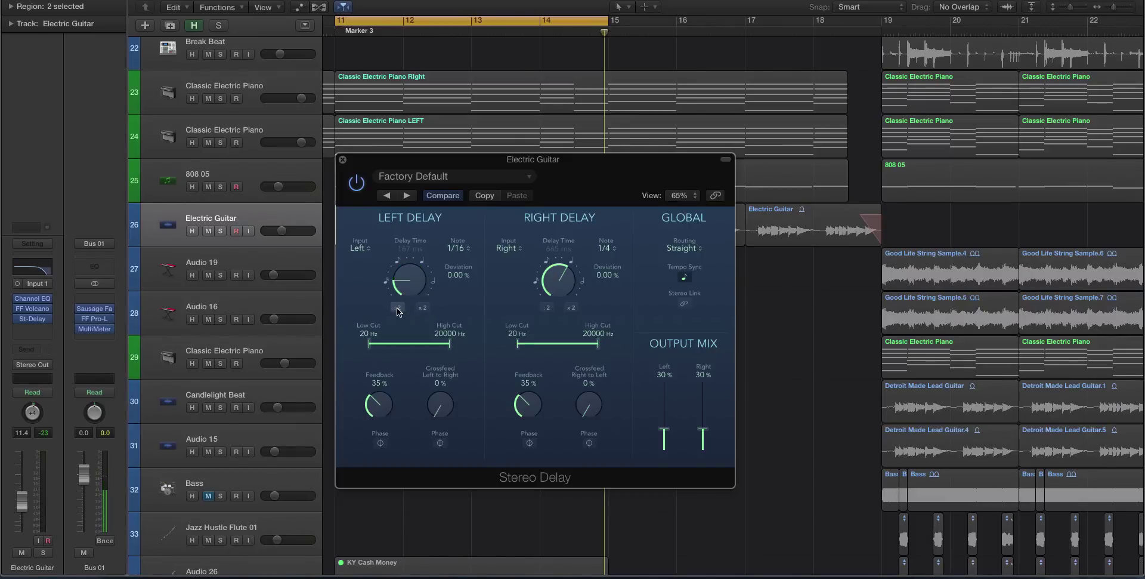
left_click(423, 307)
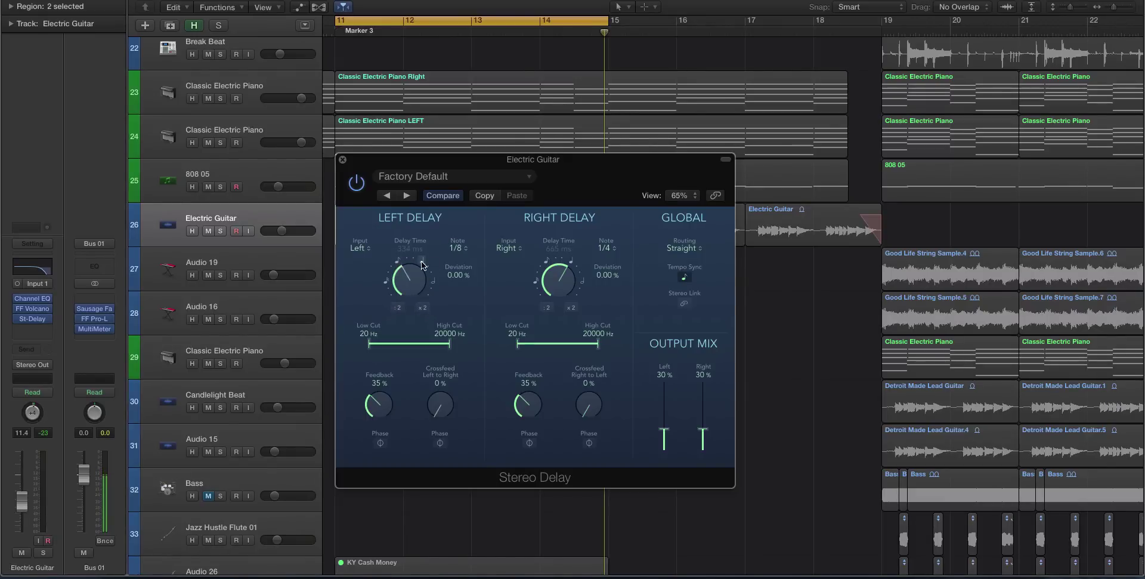
left_click(398, 307)
left_click(422, 307)
left_click(422, 307)
left_click(422, 308)
left_click(397, 307)
left_click(398, 307)
left_click(422, 308)
left_click(422, 308)
left_click(398, 307)
left_click(397, 307)
left_click(398, 307)
- Set the left delay to 1/8 and the right delay to a 1/4 triplet
left_click(547, 261)
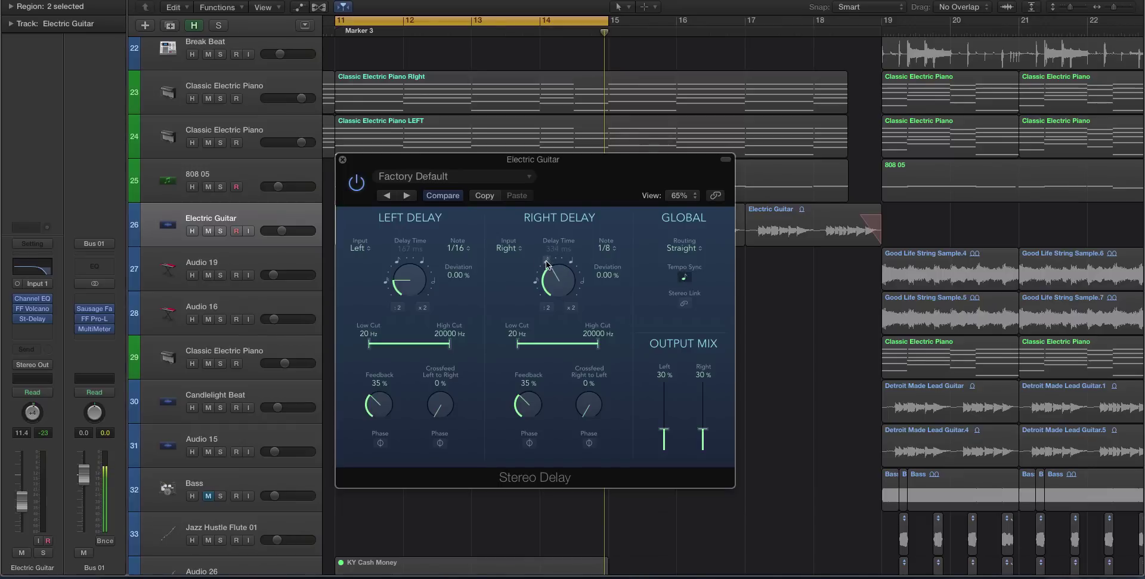
left_click(400, 266)
left_click(398, 261)
left_click(582, 279)
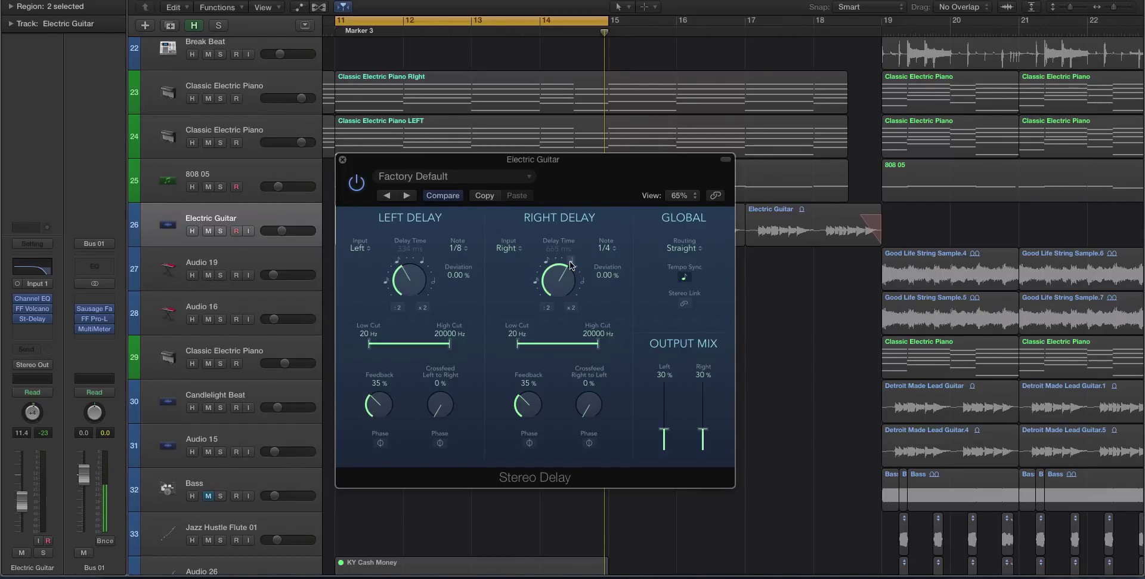
left_click(576, 270)
left_click(561, 261)
left_click(560, 261)
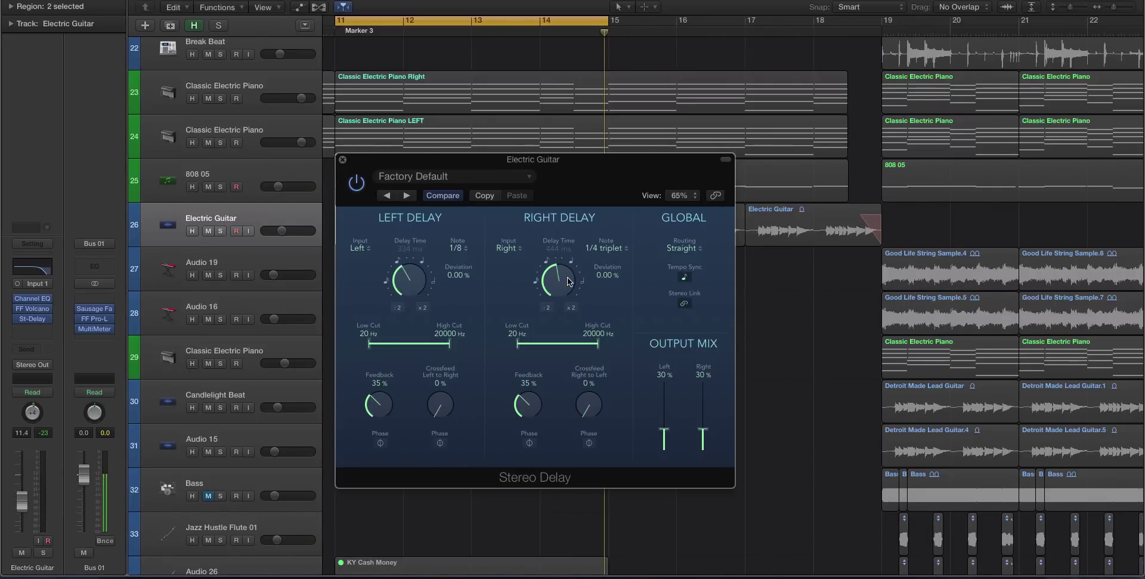
- Detune both delays by +2.33%, double their times, and sweep the high cut
left_click_drag(569, 281, 568, 279)
left_click(572, 307)
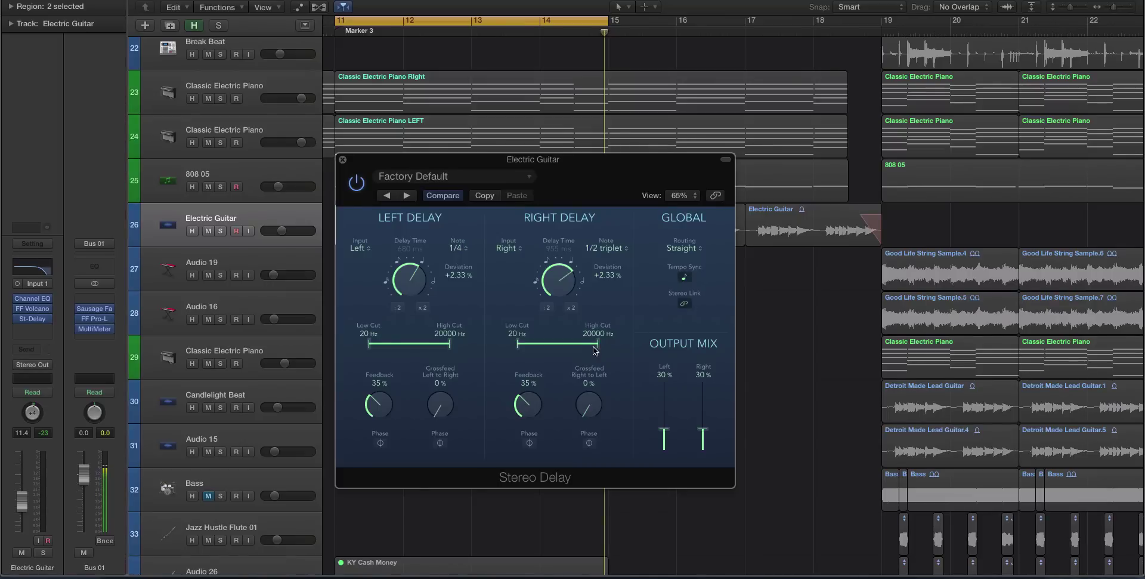
left_click_drag(594, 351, 662, 335)
- Recall the Stereo Delay's default settings from the Factory Default preset menu
left_click(414, 176)
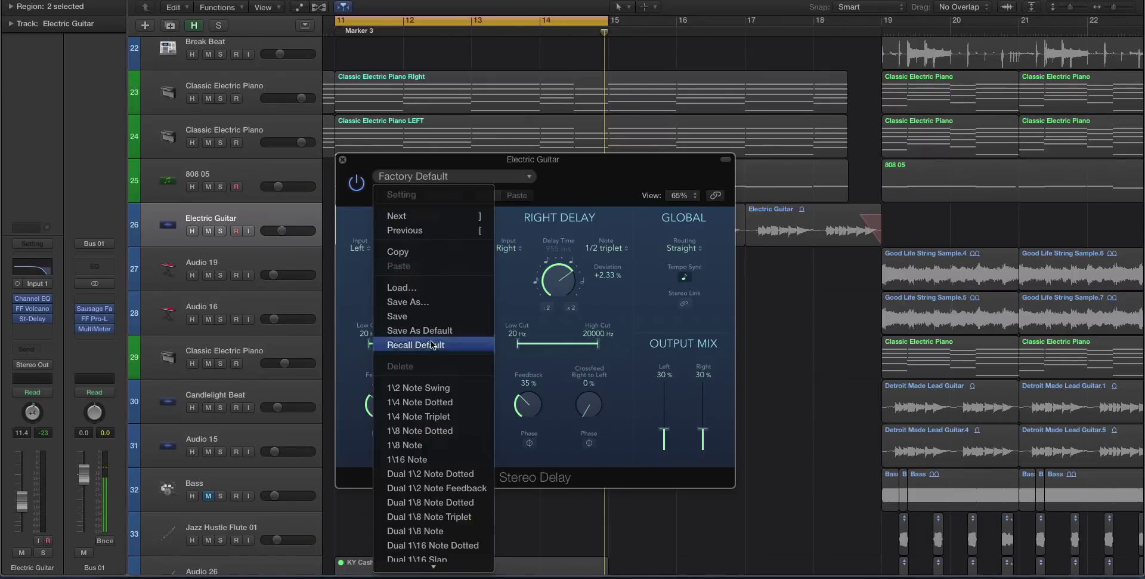
left_click(442, 344)
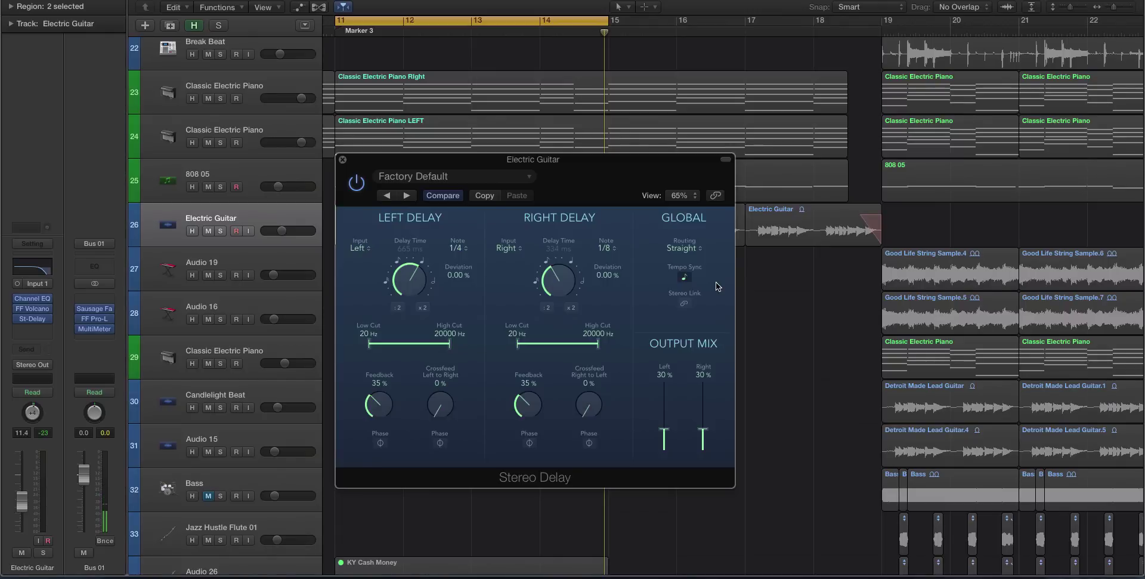
- Switch the Stereo Delay routing to Ping Pong L, then Ping Pong R
left_click(686, 249)
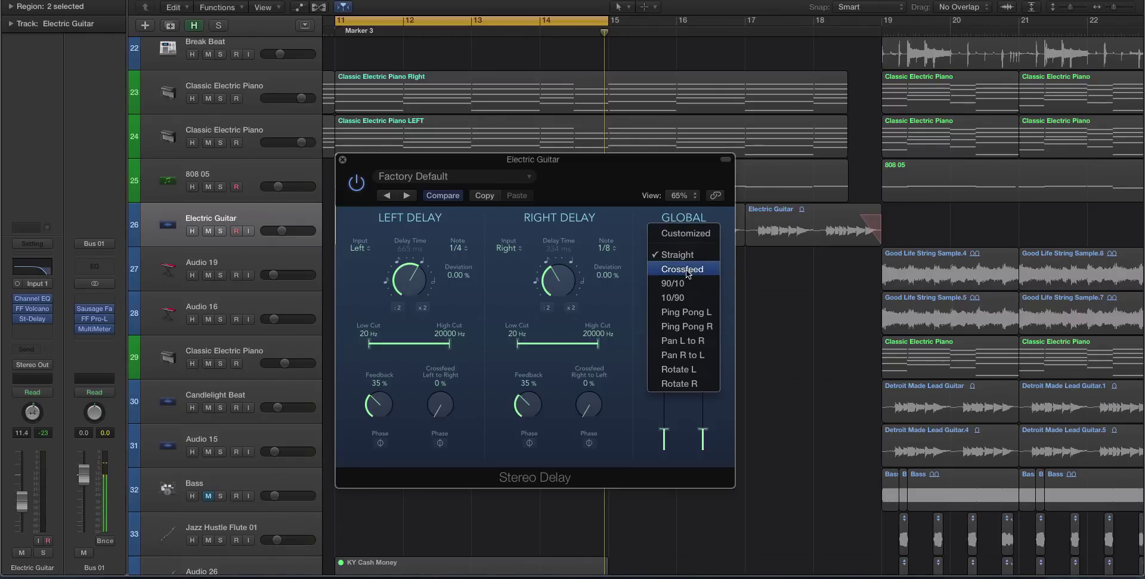
left_click(686, 311)
left_click_drag(437, 164, 830, 216)
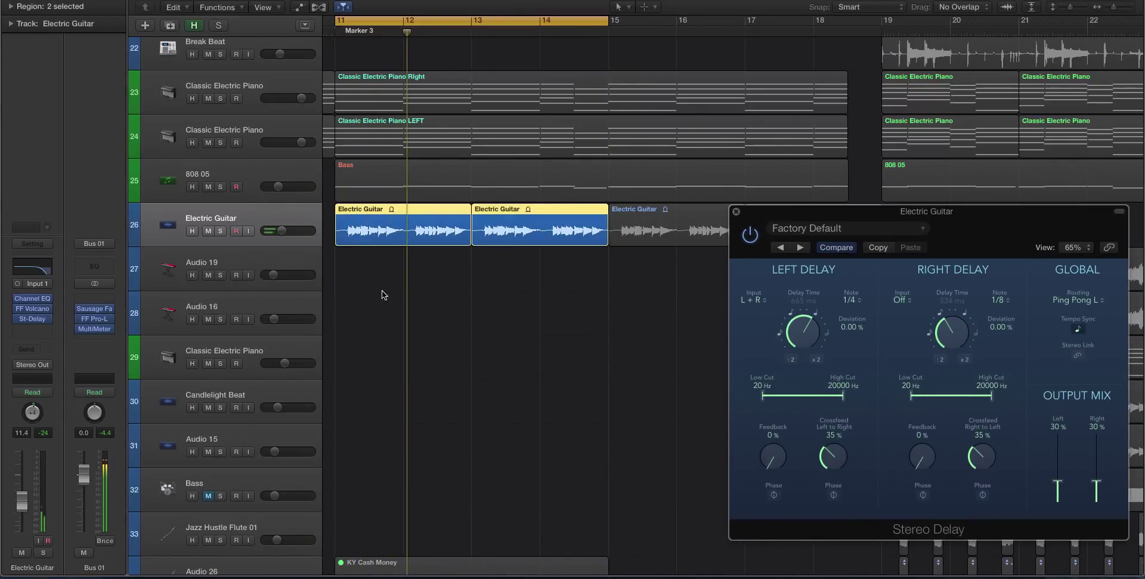
left_click(1079, 299)
left_click(1085, 319)
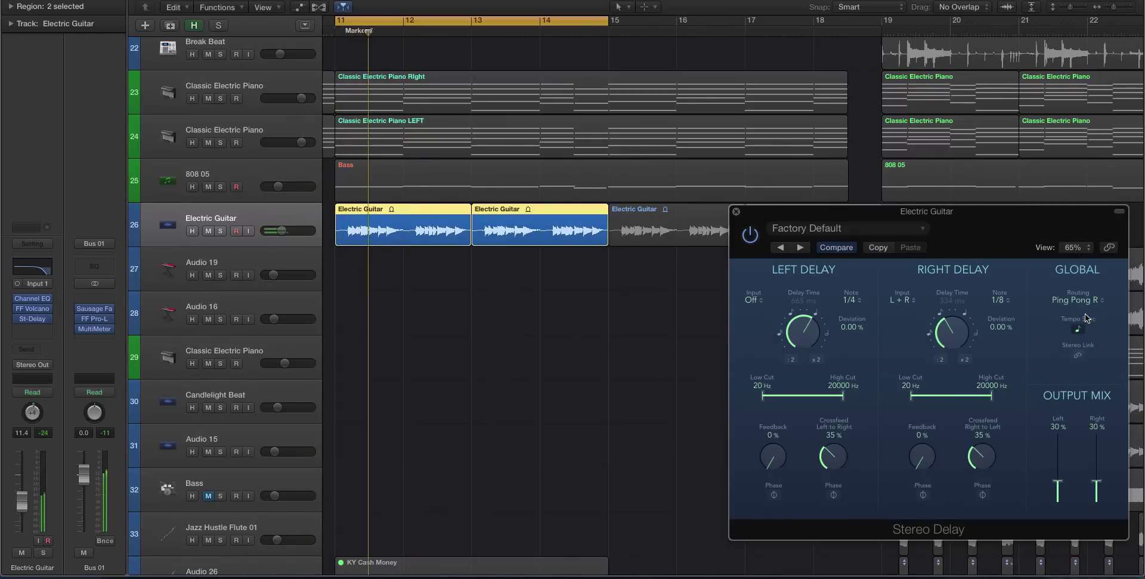
- Try Pan L to R, Rotate L and finally Rotate R routing, recentring the window
left_click(1100, 300)
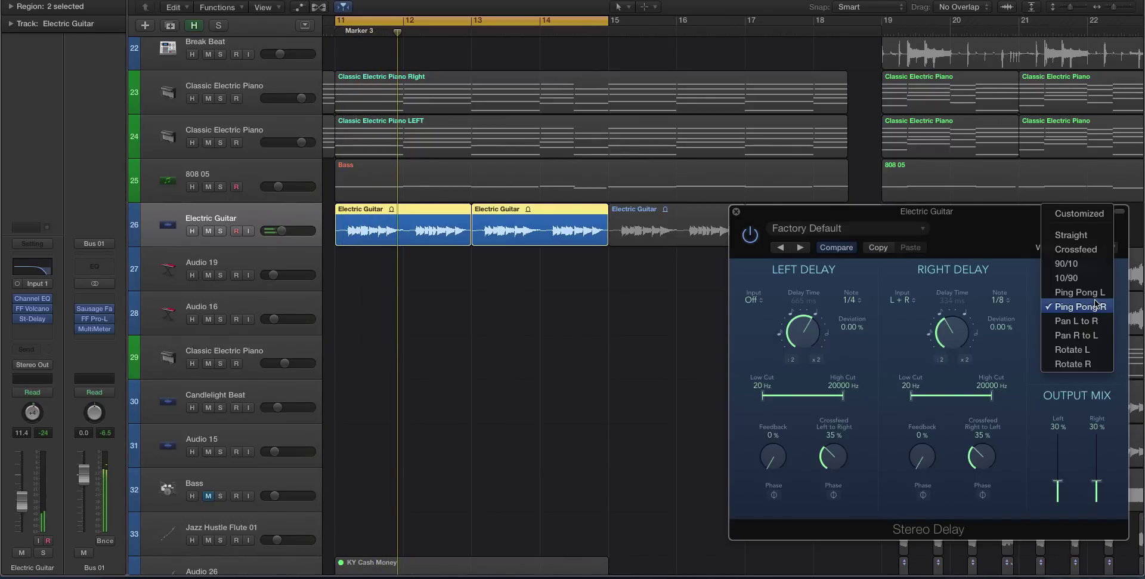
left_click(1099, 321)
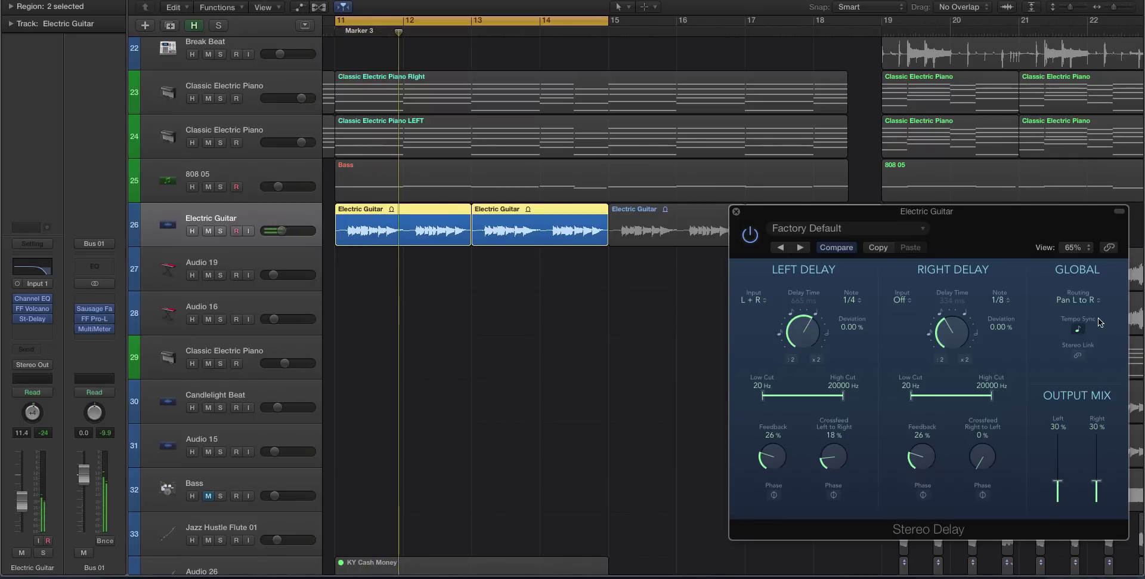
left_click(1087, 301)
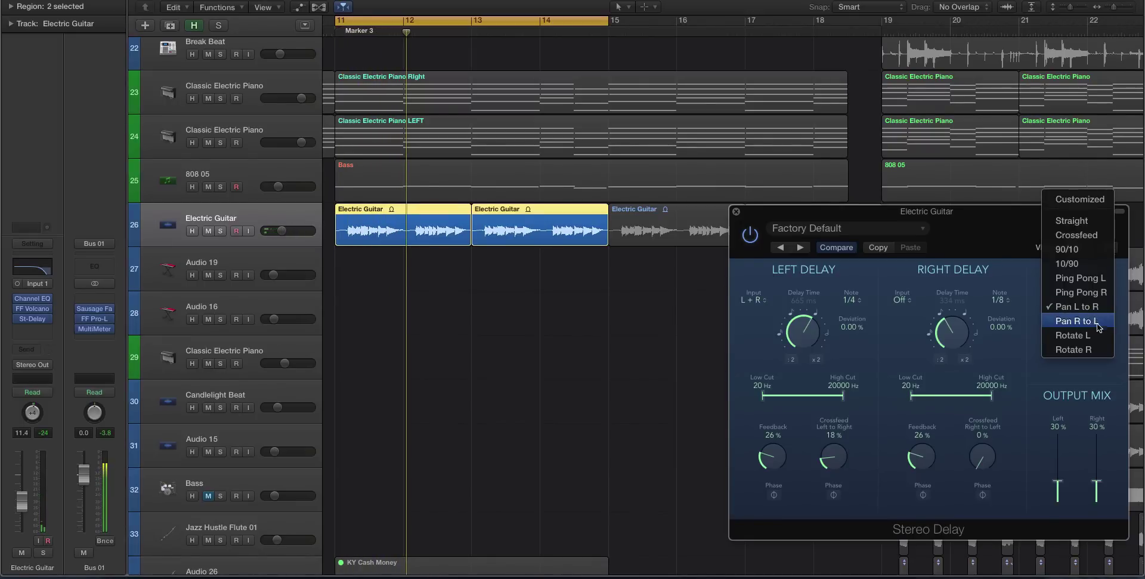
left_click(1097, 334)
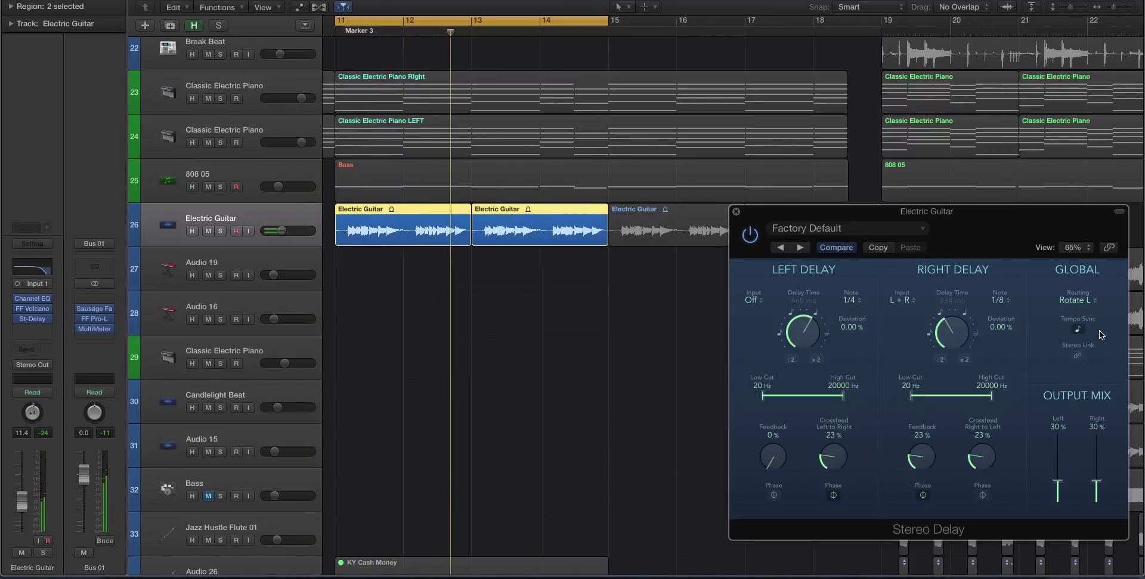
left_click(1078, 300)
left_click(1084, 319)
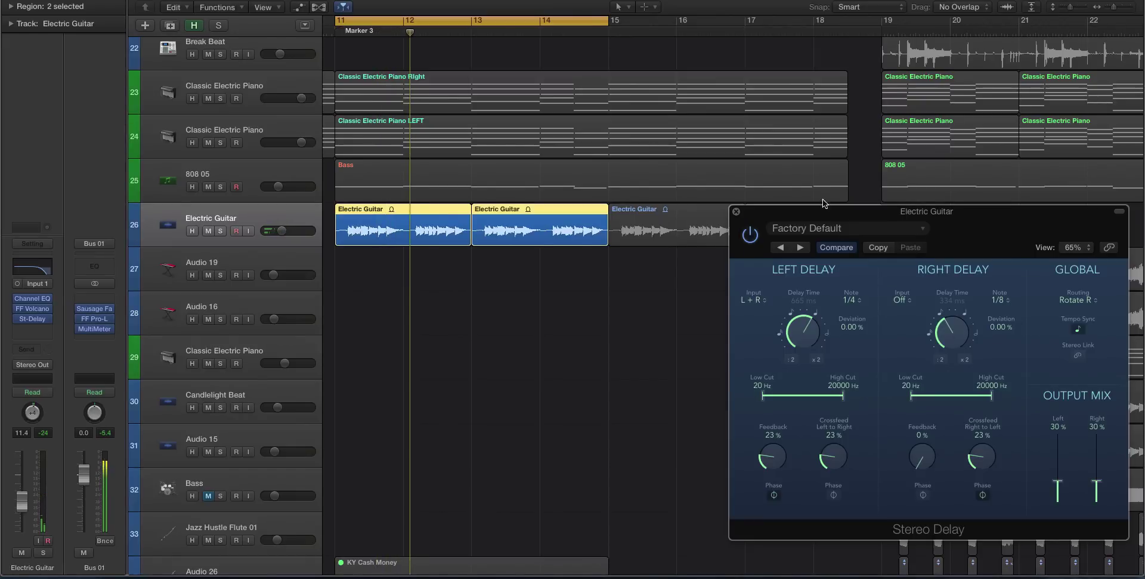
left_click_drag(823, 210, 528, 149)
- Raise the Stereo Delay output mix to 35% left and 49% right
left_click(764, 418)
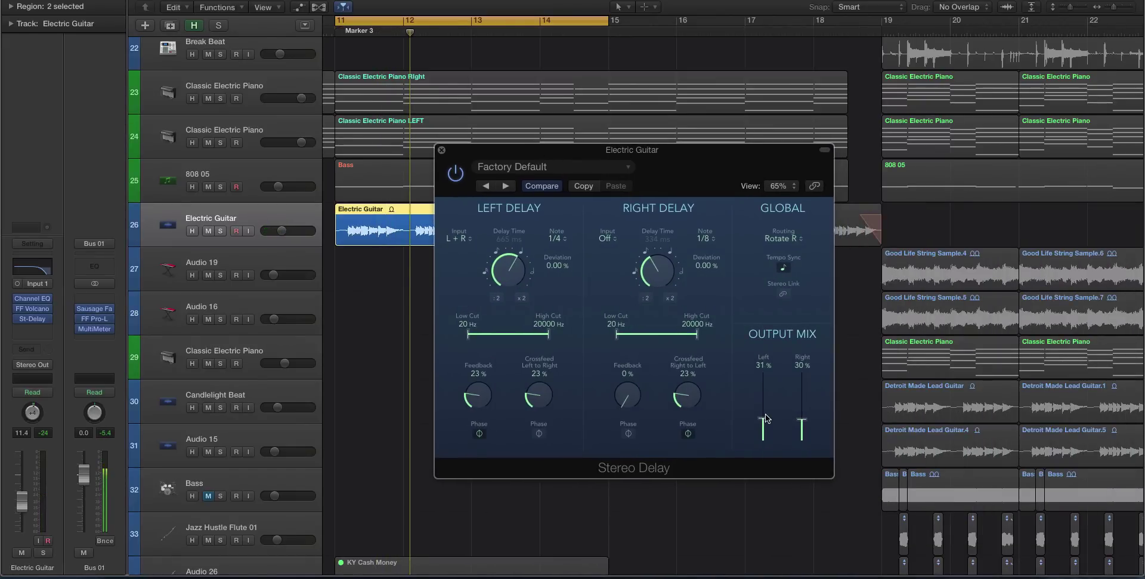
mouse_move(765, 418)
left_mouse_down()
mouse_move(764, 405)
mouse_move(806, 420)
mouse_move(766, 431)
left_mouse_up()
left_click_drag(802, 425, 764, 421)
- Leave the routing unchanged, close the Stereo Delay window and bring up its insert's plug-in choices
left_click(784, 238)
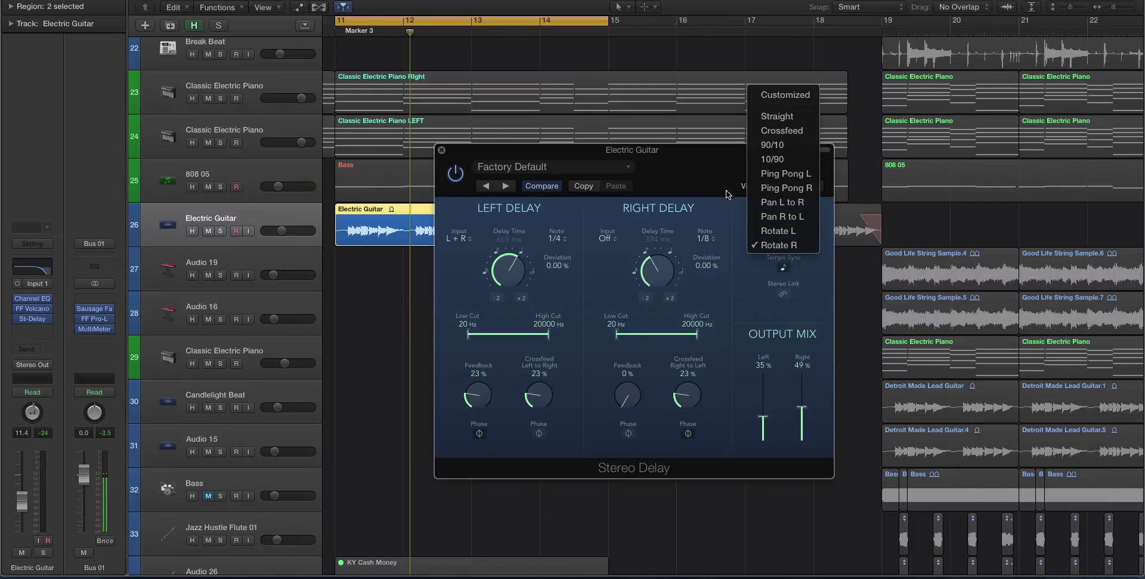
left_click(705, 224)
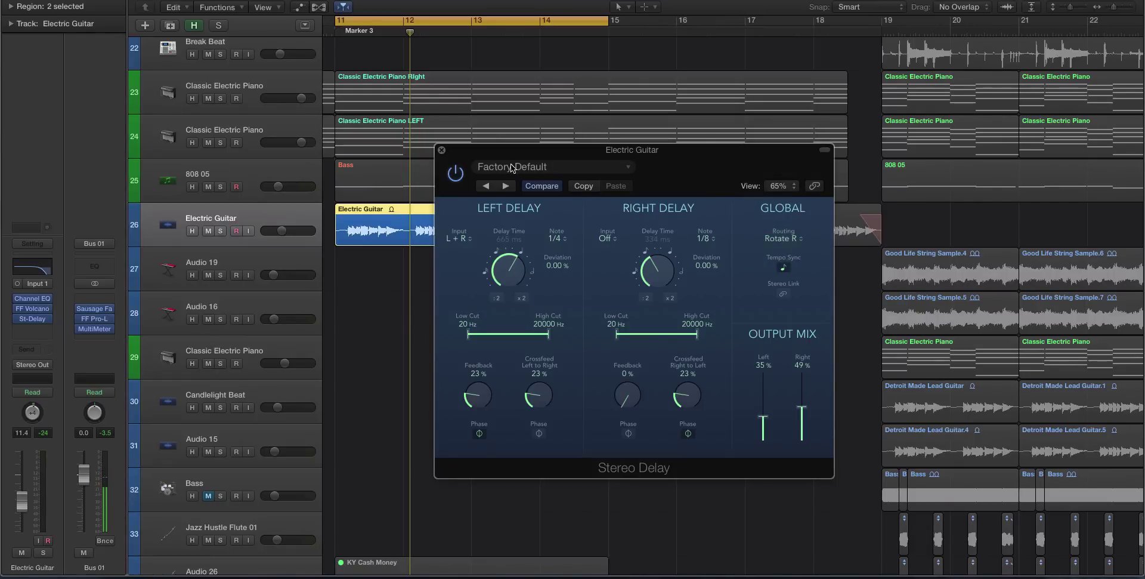
left_click(441, 149)
left_click(41, 317)
left_click(442, 150)
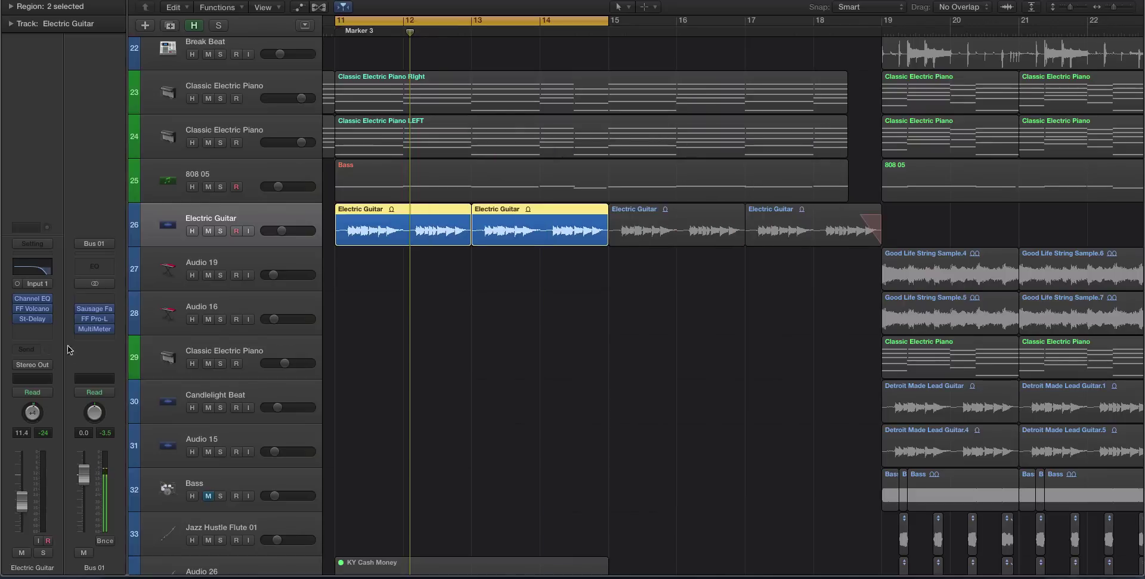
left_click(49, 318)
- Replace Stereo Delay with Tape Delay and shrink its window to 71%
mouse_move(73, 391)
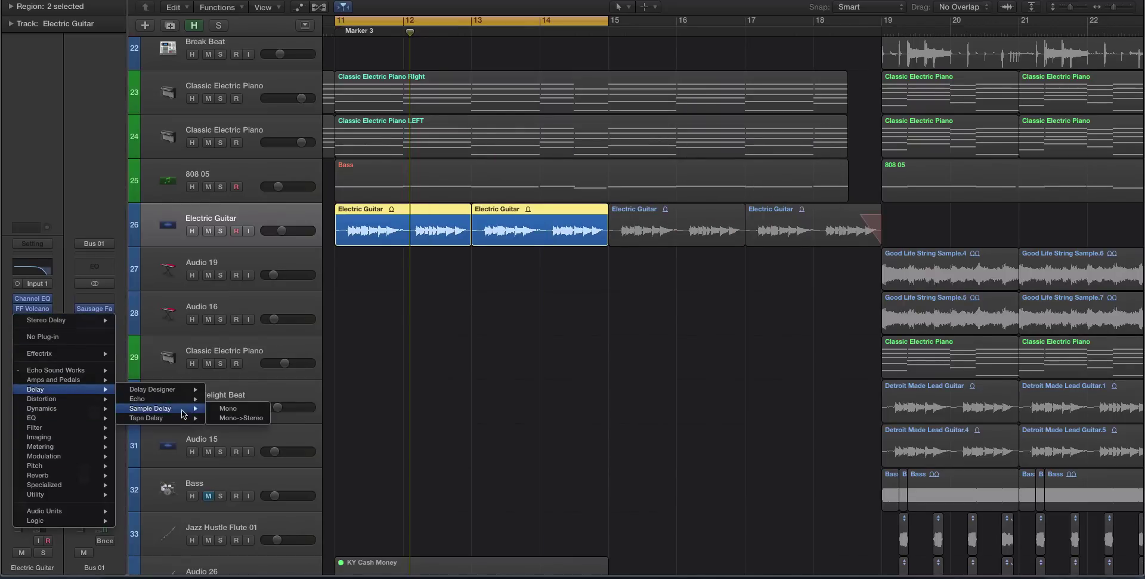
left_click(220, 421)
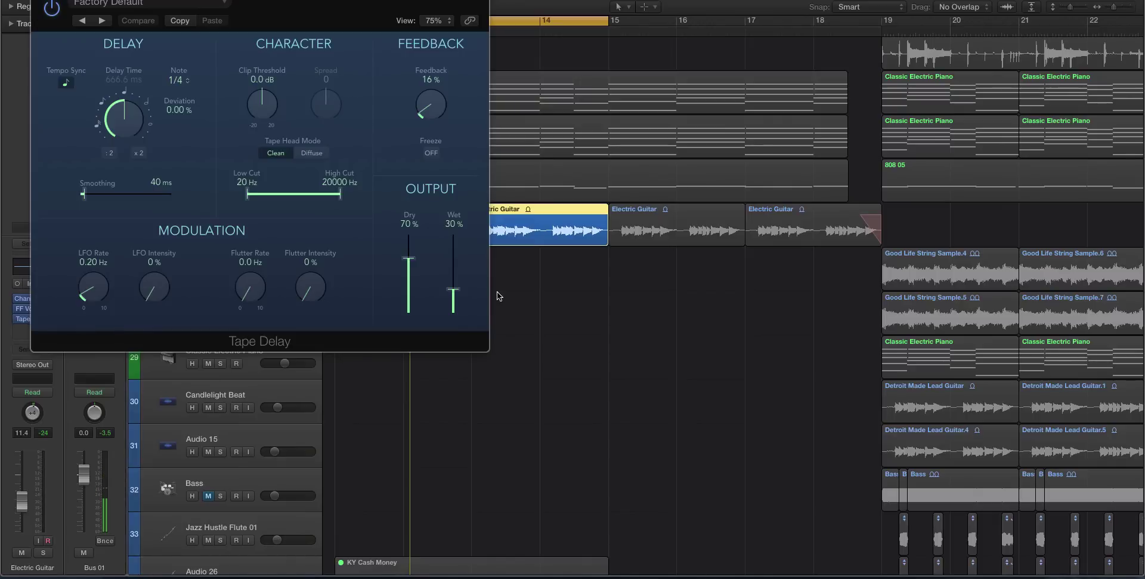
left_click_drag(77, 0, 480, 192)
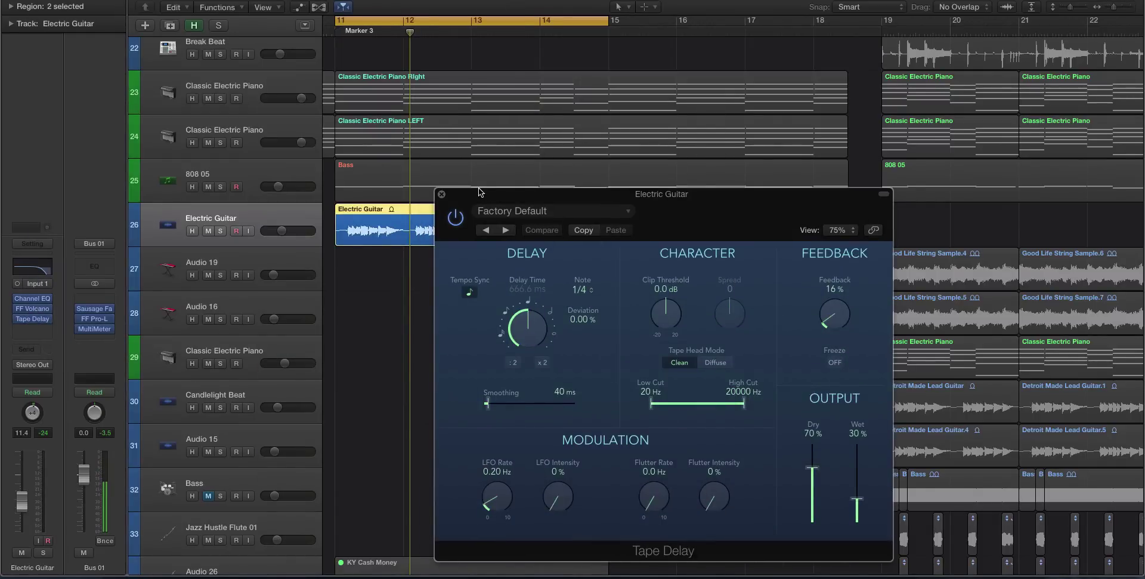
left_click_drag(480, 192, 458, 173)
left_click_drag(860, 528, 848, 511)
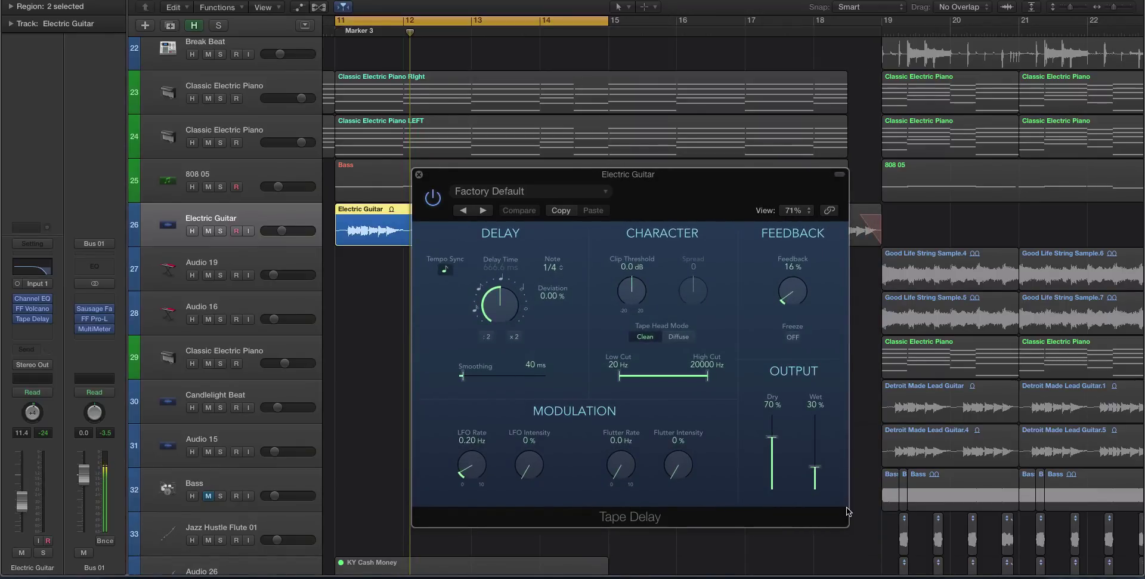
- Toggle Tape Head Mode between Diffuse and Clean, then set the delay to a 1/2 note
left_click(678, 337)
left_click(656, 338)
left_click(679, 337)
left_click(652, 337)
left_click_drag(494, 283, 521, 302)
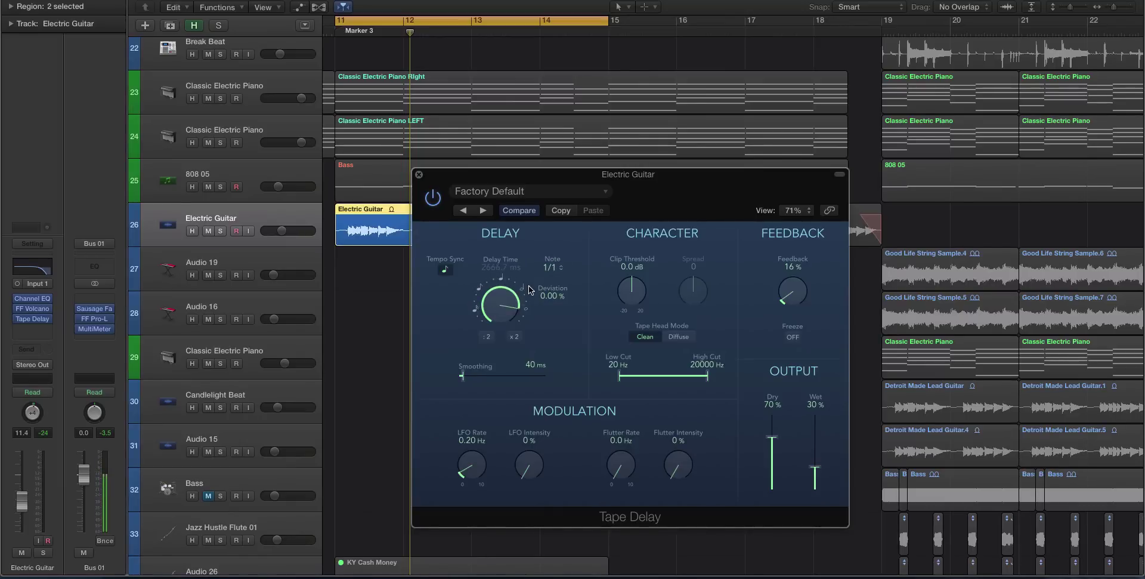
left_click(514, 339)
- Close Tape Delay and insert the Mono->Stereo Sample Delay in its place
left_click(419, 174)
left_click(41, 319)
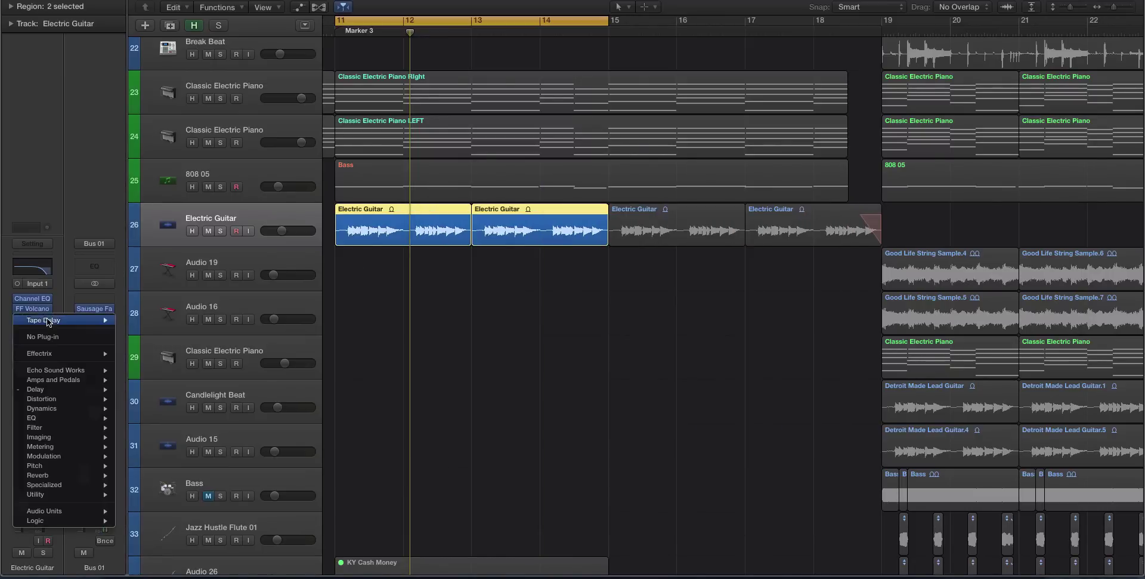
mouse_move(54, 389)
mouse_move(173, 408)
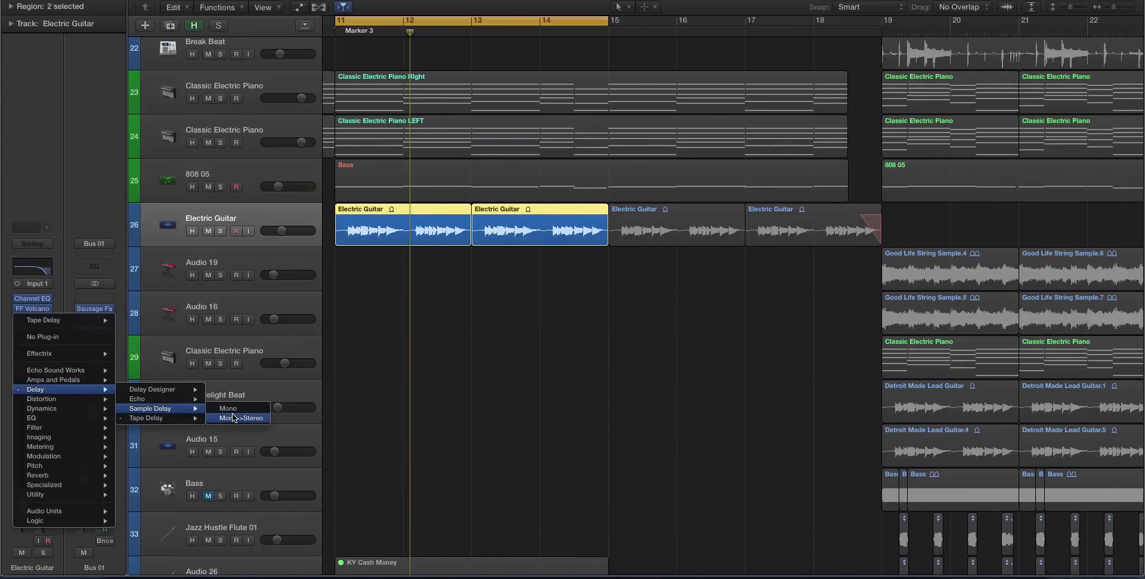
left_click(226, 417)
left_click_drag(166, 0, 549, 174)
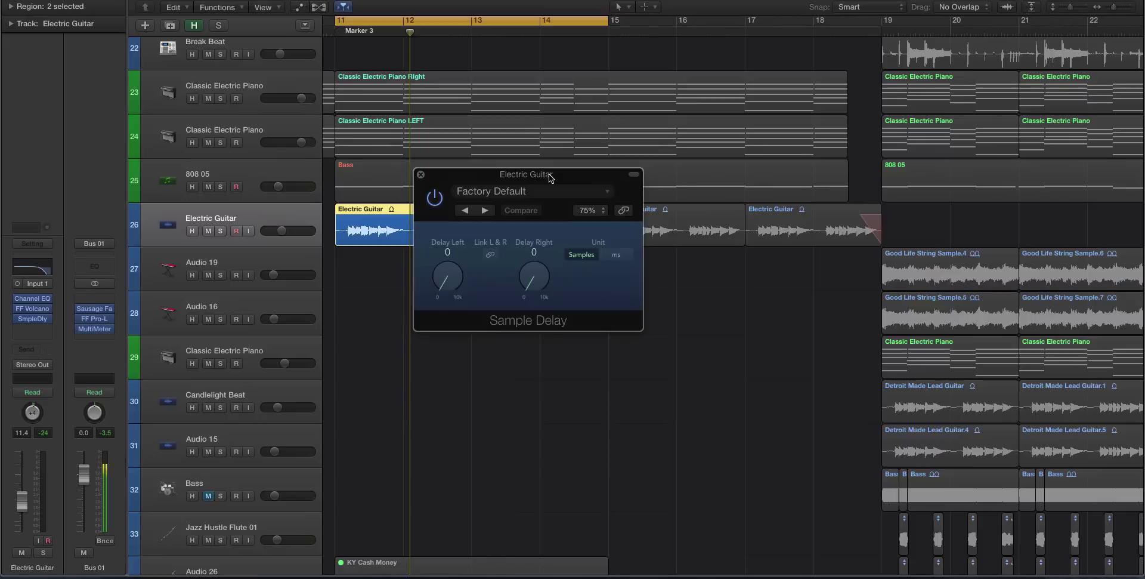
- Compare Samples and ms units, link L & R, then close the Sample Delay window
left_click(602, 255)
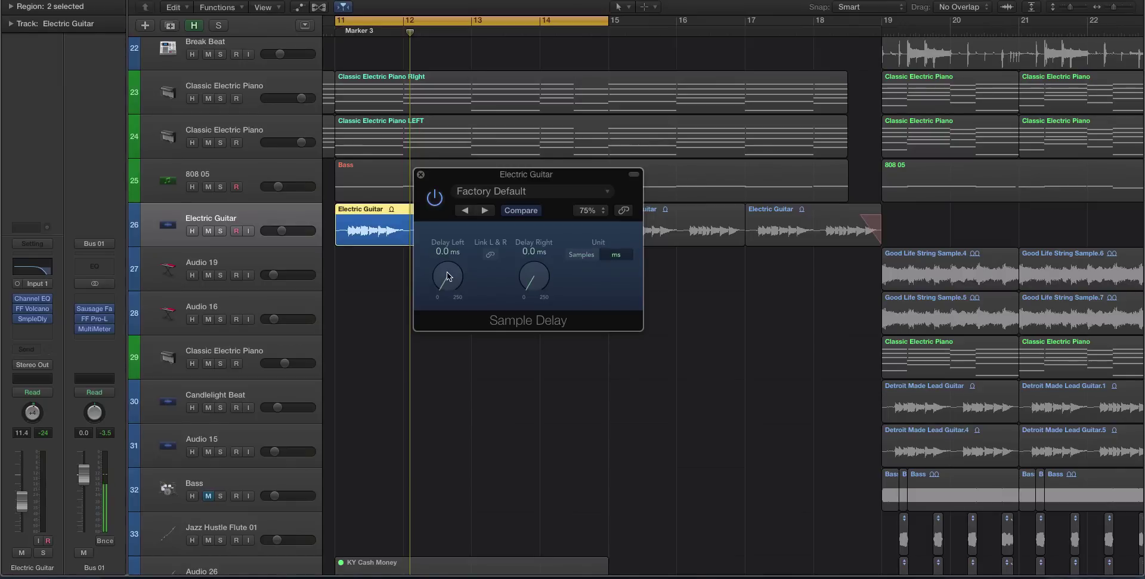
left_click(581, 254)
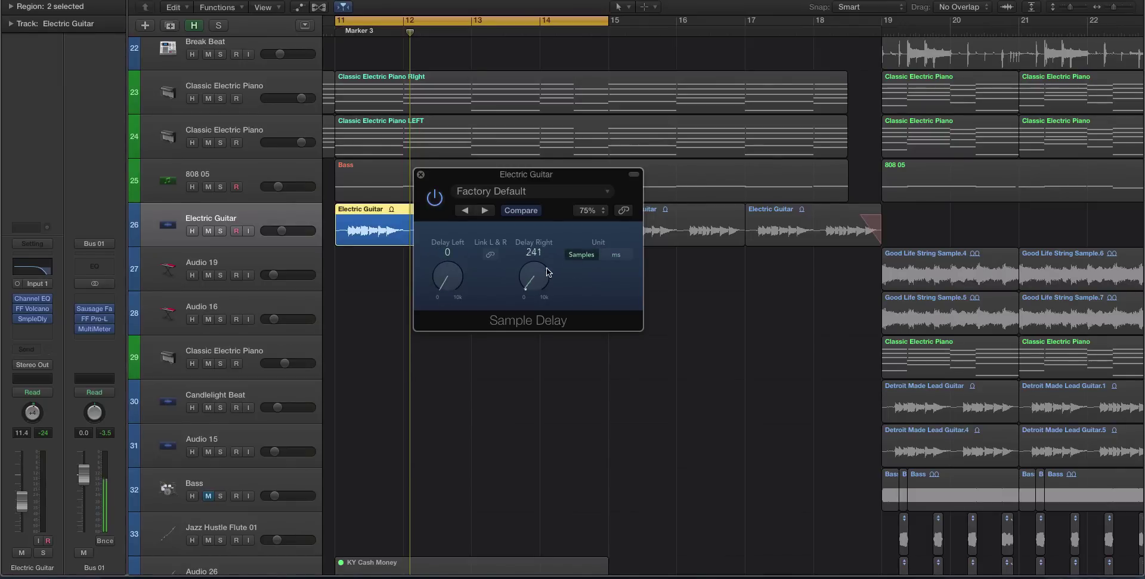
left_click(616, 255)
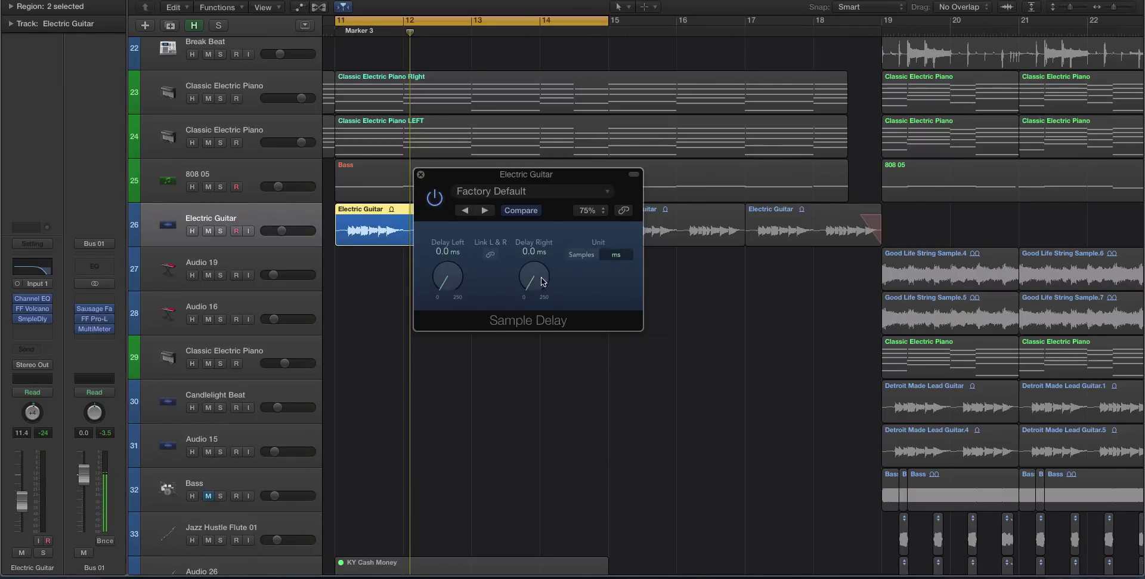
left_click(490, 255)
left_click(582, 255)
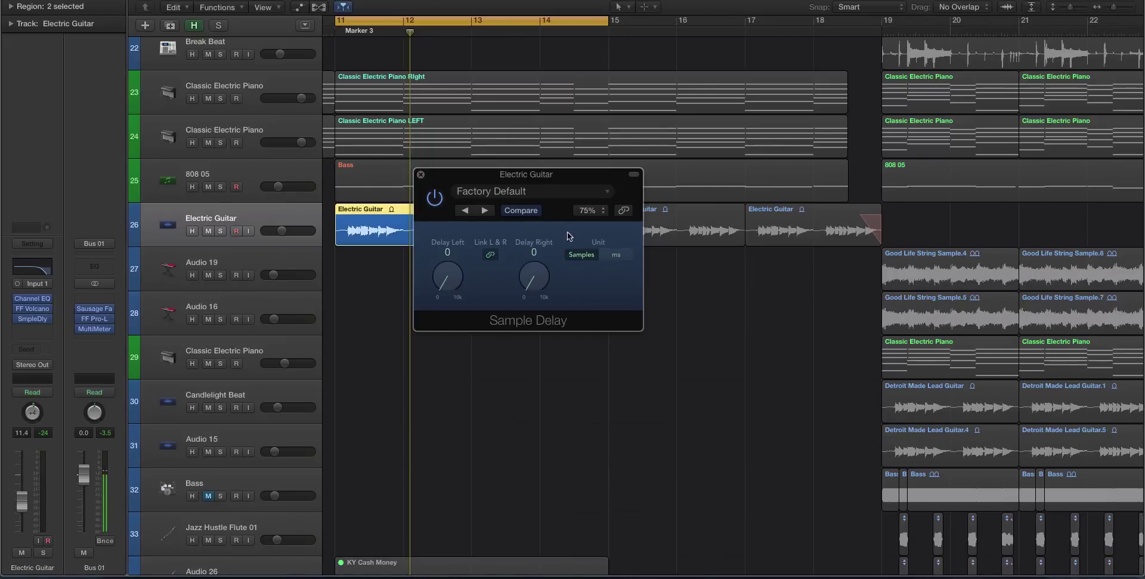
left_click(606, 256)
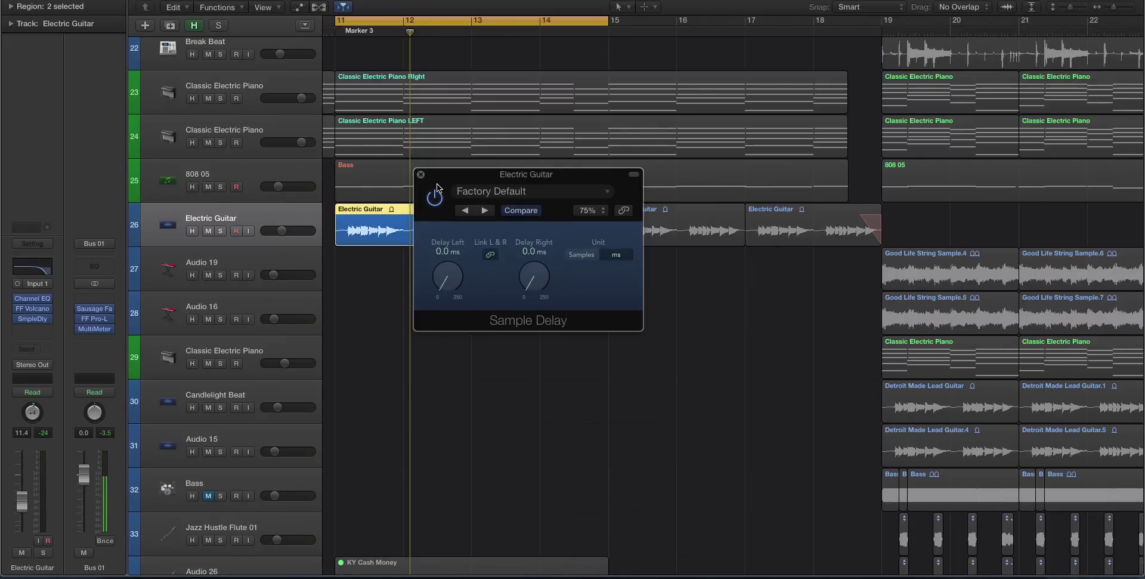
left_click(420, 175)
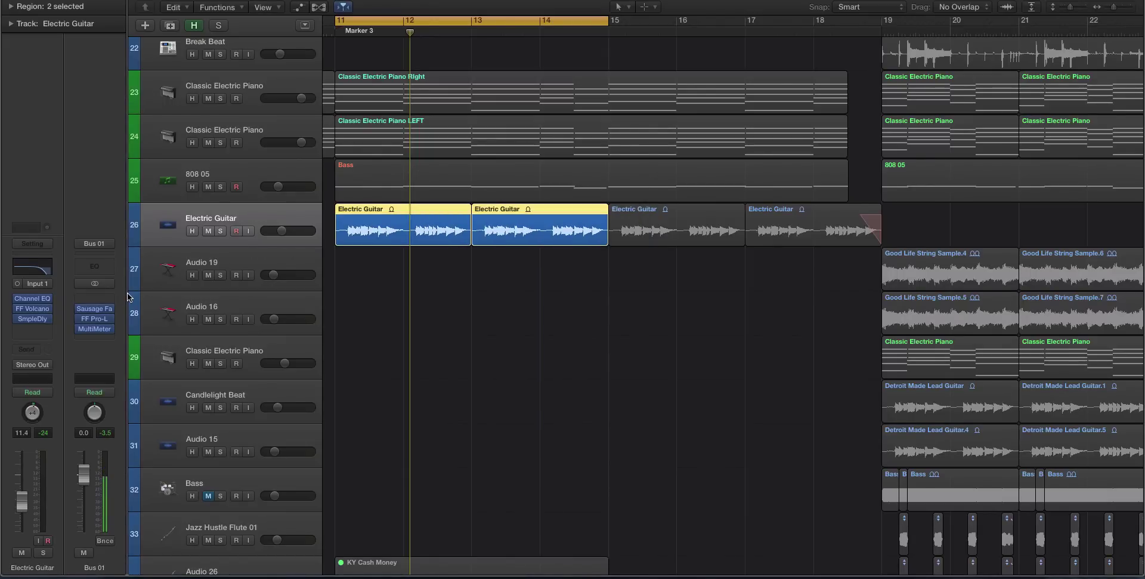
- Remove the Sample Delay and insert a mono Bitcrusher in its place
left_click(50, 319)
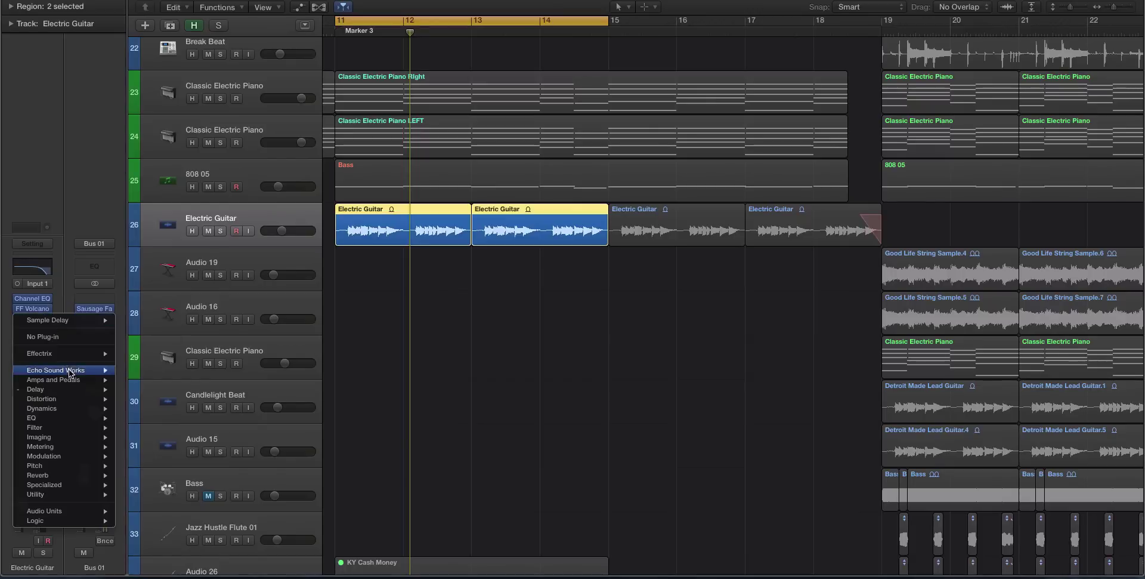
left_click(43, 336)
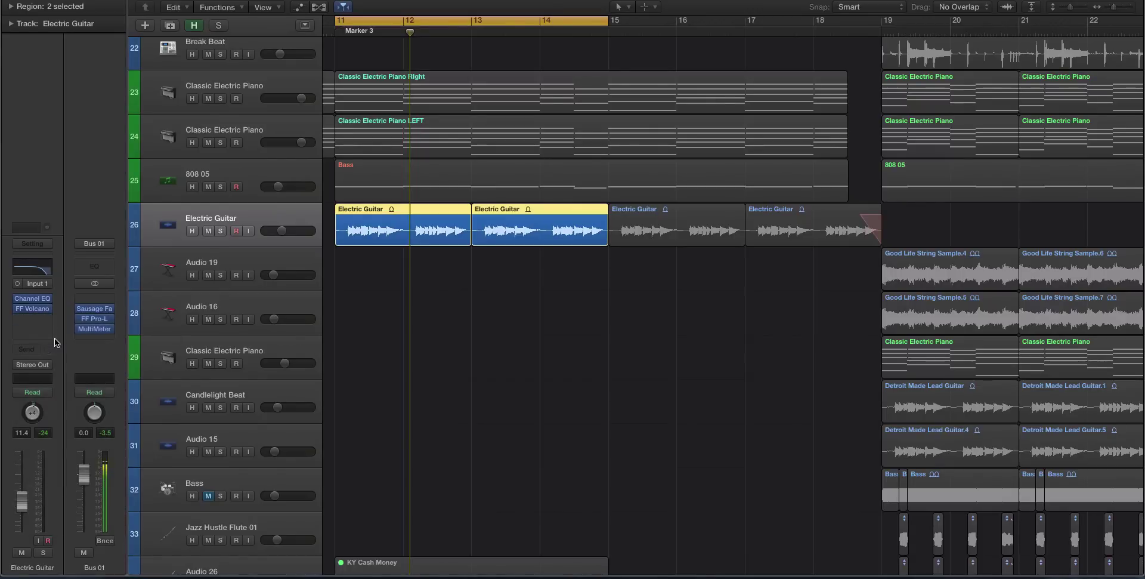
left_click(47, 318)
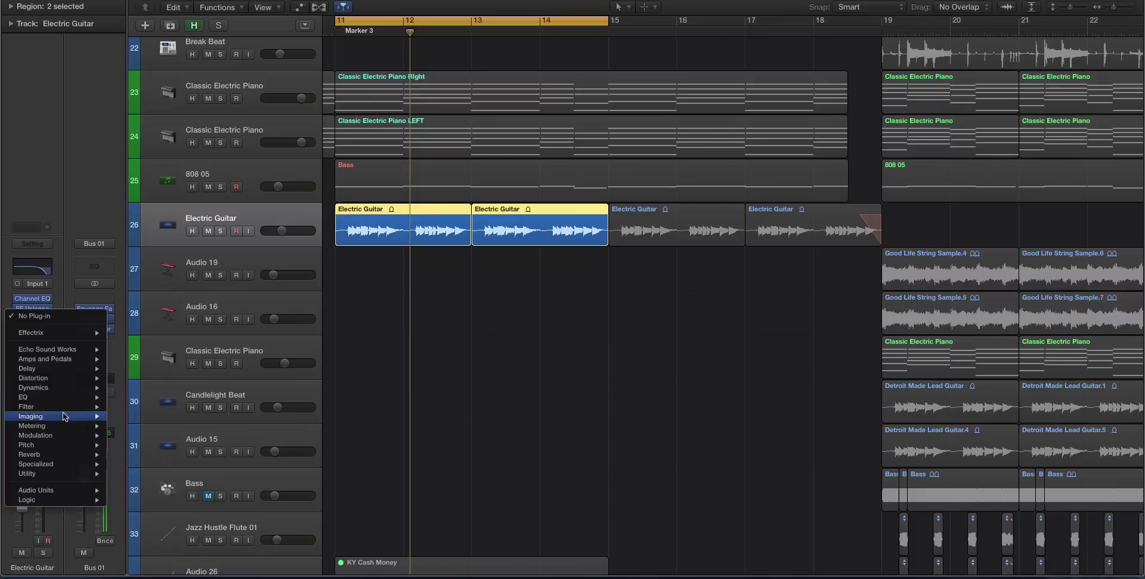
mouse_move(65, 383)
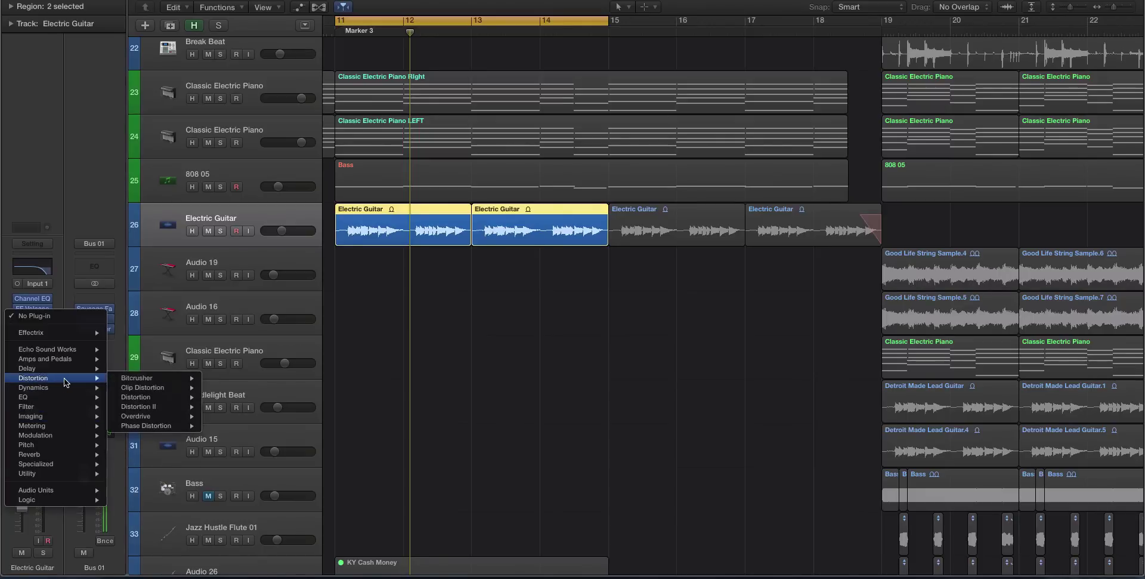
mouse_move(157, 378)
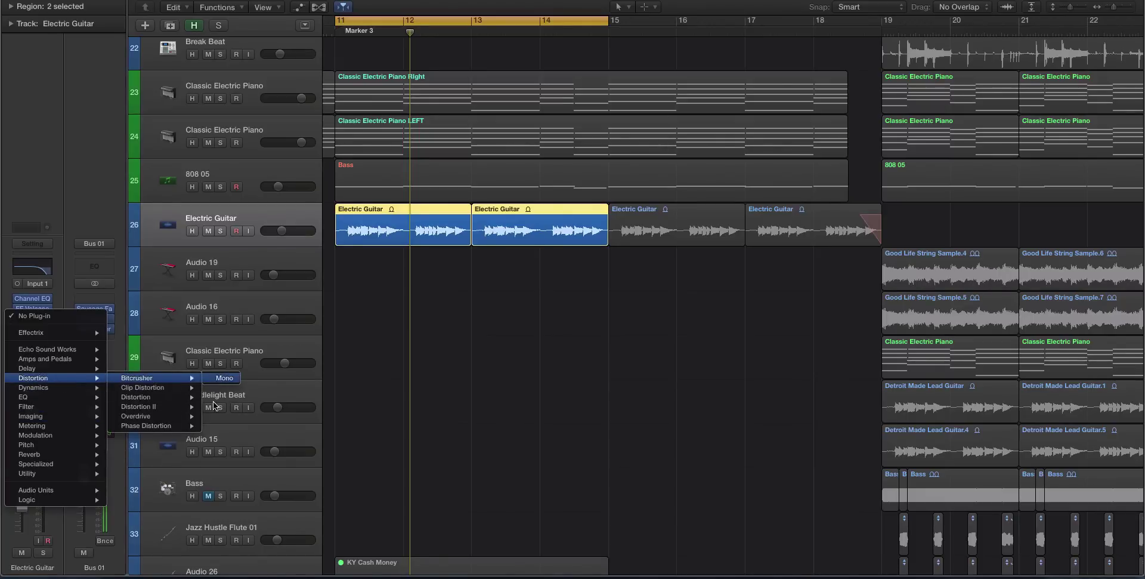
left_click(220, 378)
left_click_drag(286, 1, 523, 154)
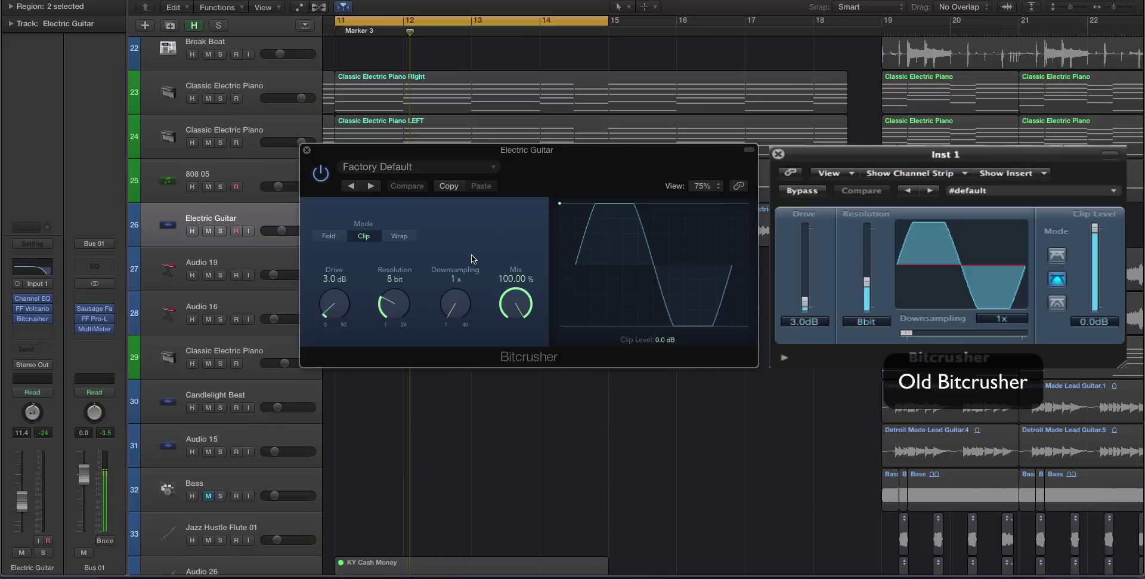
- Lower the Bitcrusher mix to 41% and clip level to -3.0 dB, auditioning Fold, Wrap and Clip modes
left_click_drag(514, 303, 523, 262)
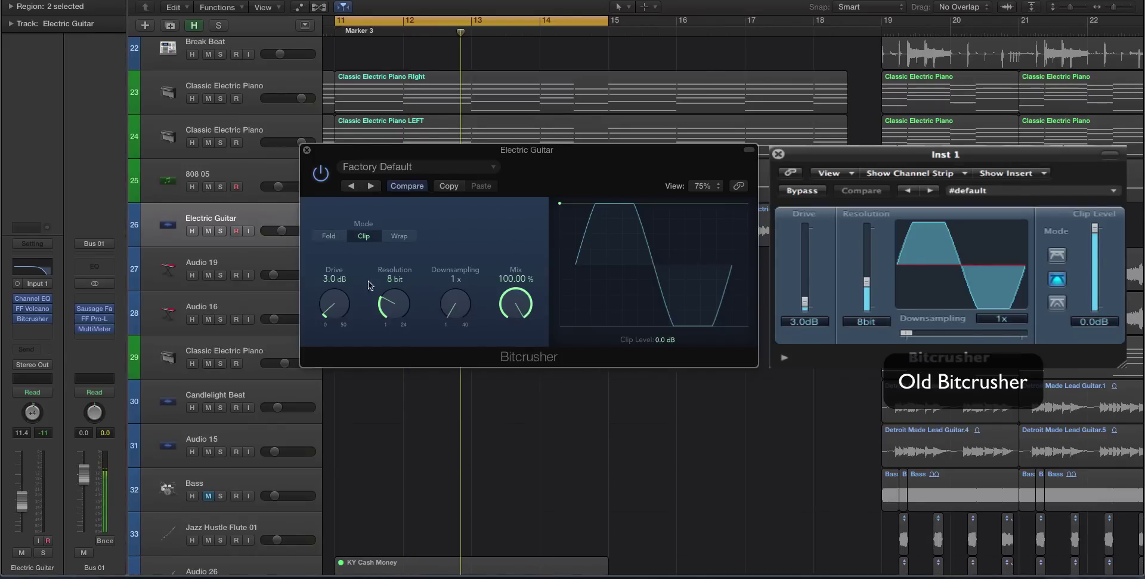
mouse_move(561, 203)
left_mouse_down()
mouse_move(562, 222)
mouse_move(560, 204)
left_mouse_up()
left_click(329, 236)
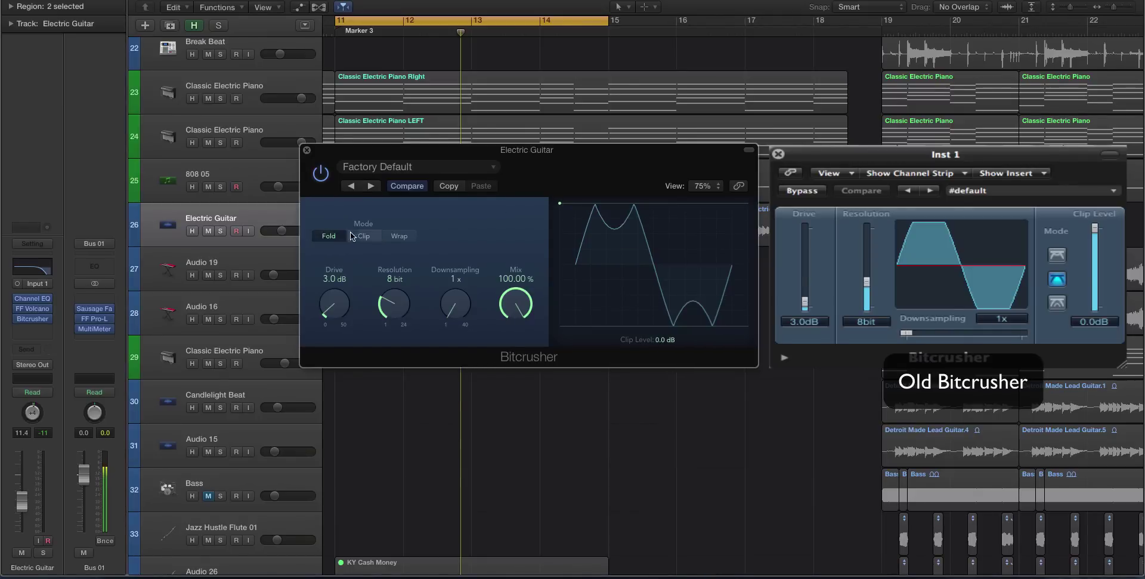
left_click(400, 236)
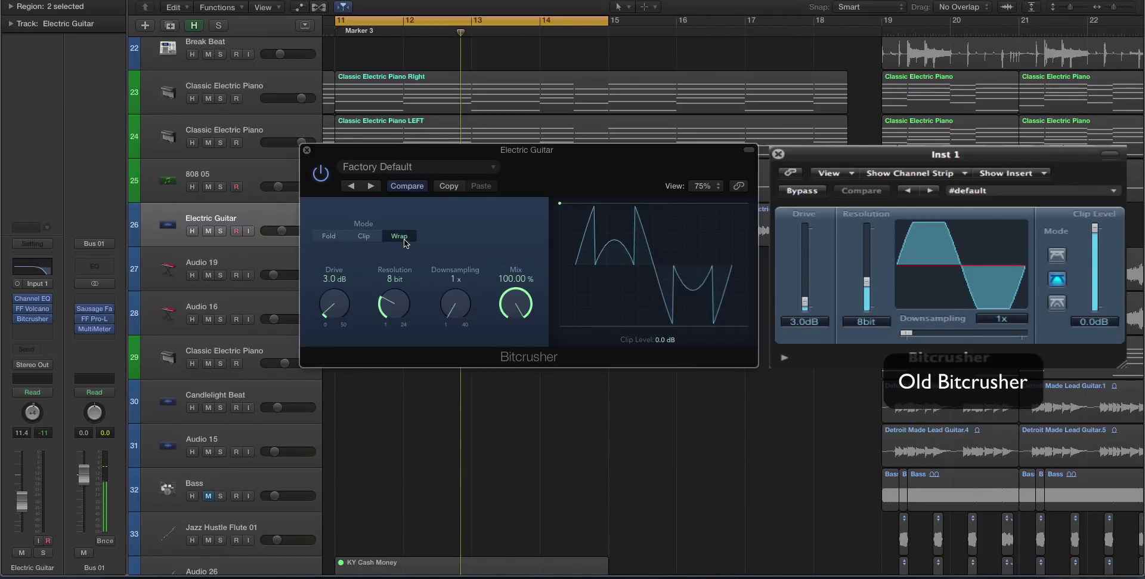
left_click(357, 239)
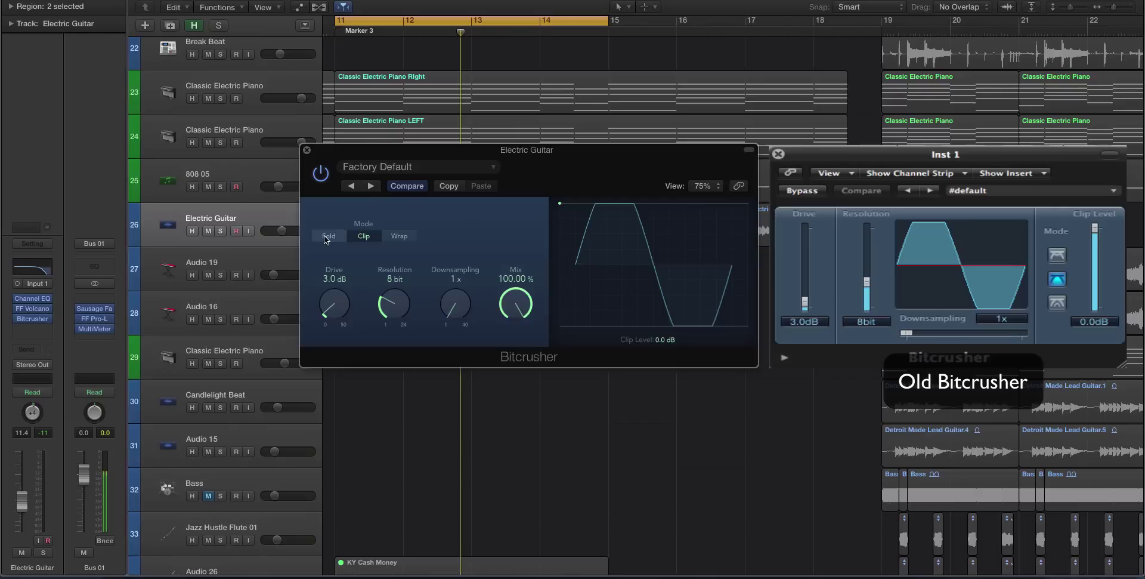
left_click(331, 240)
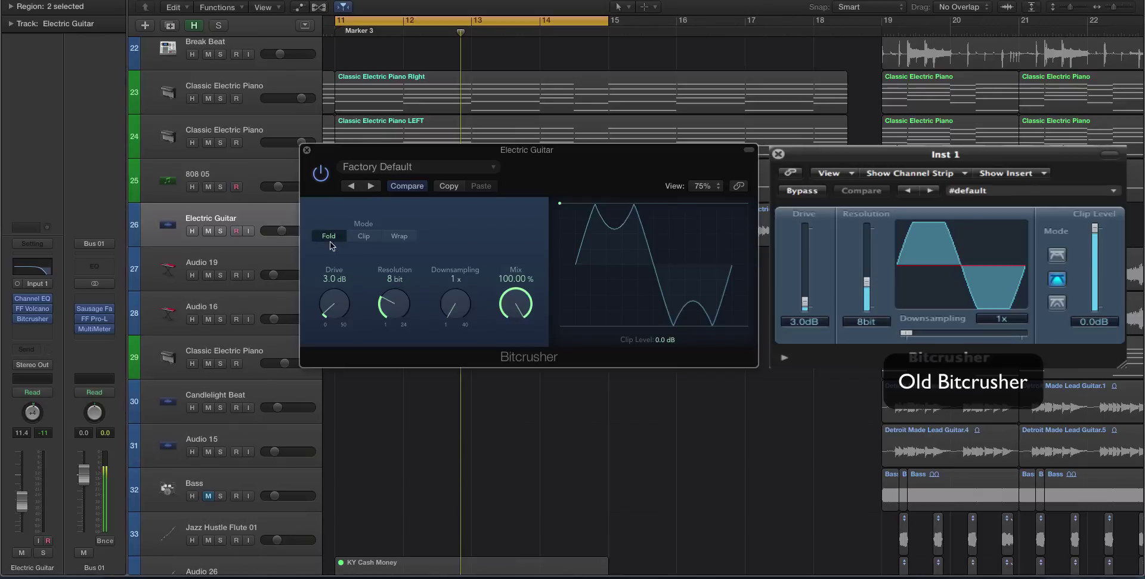
left_click(370, 236)
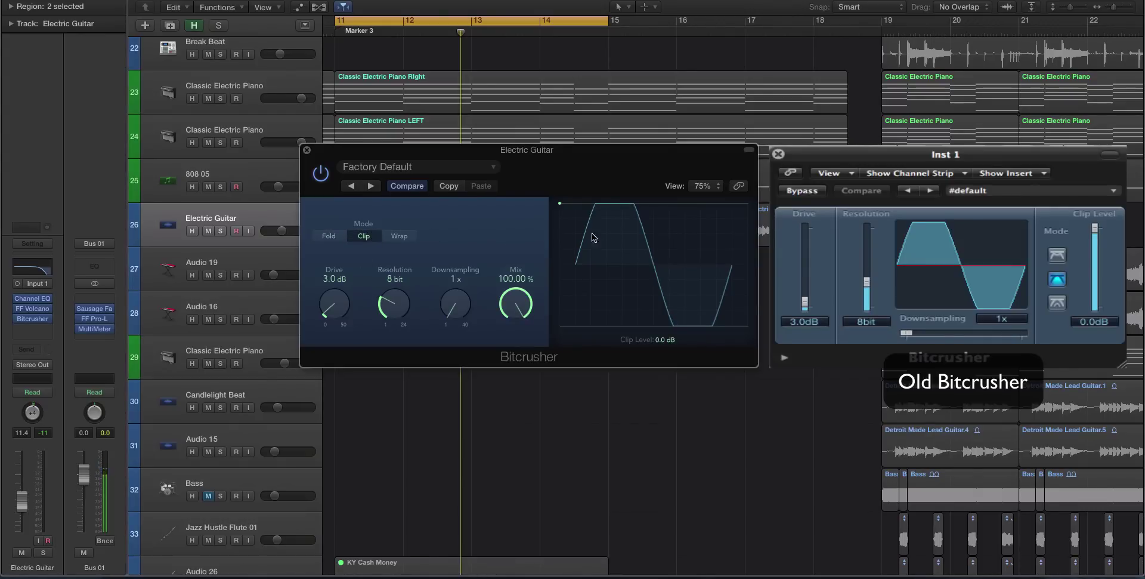
- Pull the clip level down to -8.4 dB, raise resolution to 11 bit and drive to 5.0 dB
left_click_drag(678, 327, 657, 380)
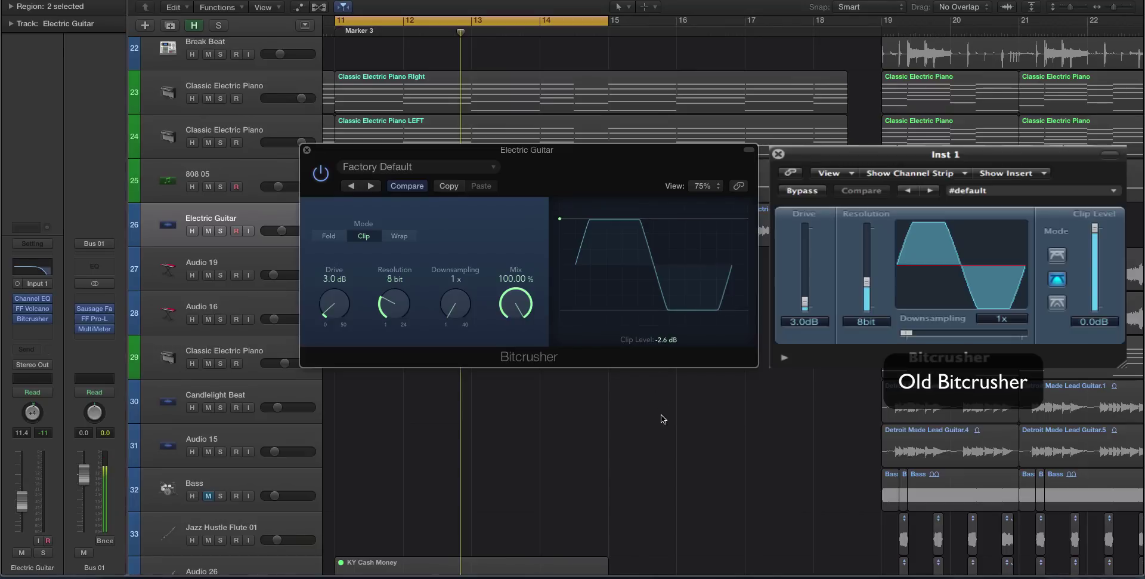
left_click_drag(569, 223, 567, 179)
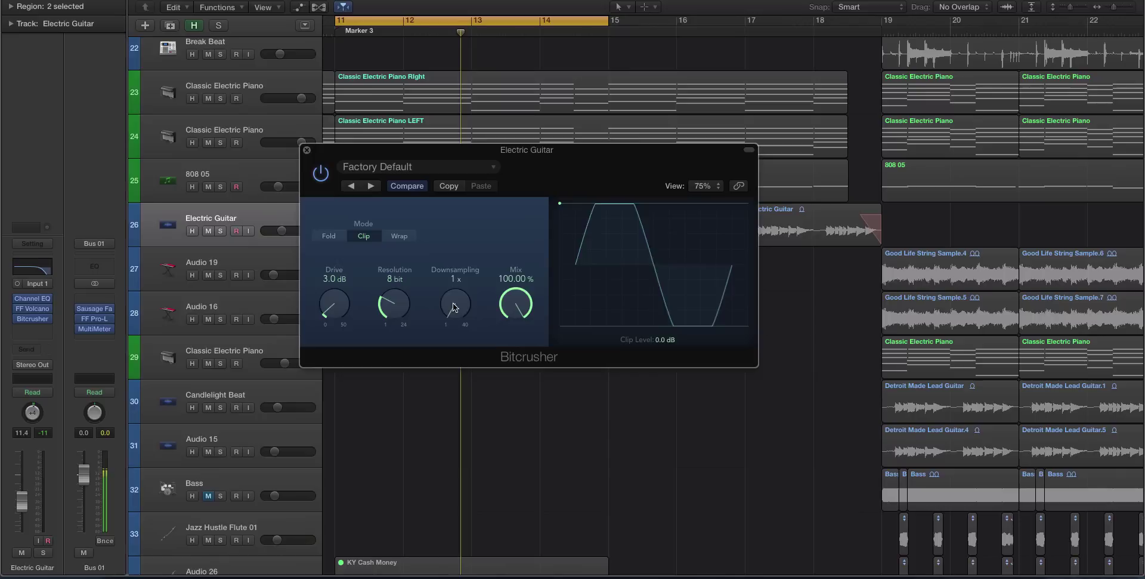
left_click_drag(456, 305, 384, 59)
mouse_move(334, 304)
left_mouse_down()
mouse_move(285, 124)
mouse_move(298, 298)
mouse_move(322, 361)
mouse_move(298, 102)
mouse_move(374, 531)
mouse_move(338, 300)
left_mouse_up()
- Close the Bitcrusher and replace it with the Distortion effect
left_click(307, 151)
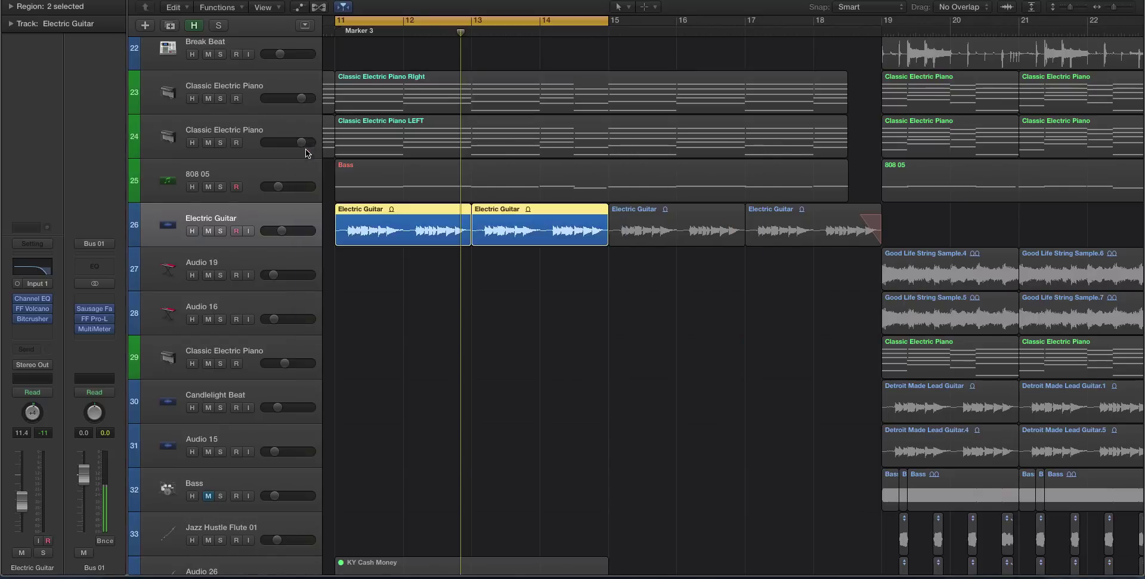
left_click(48, 318)
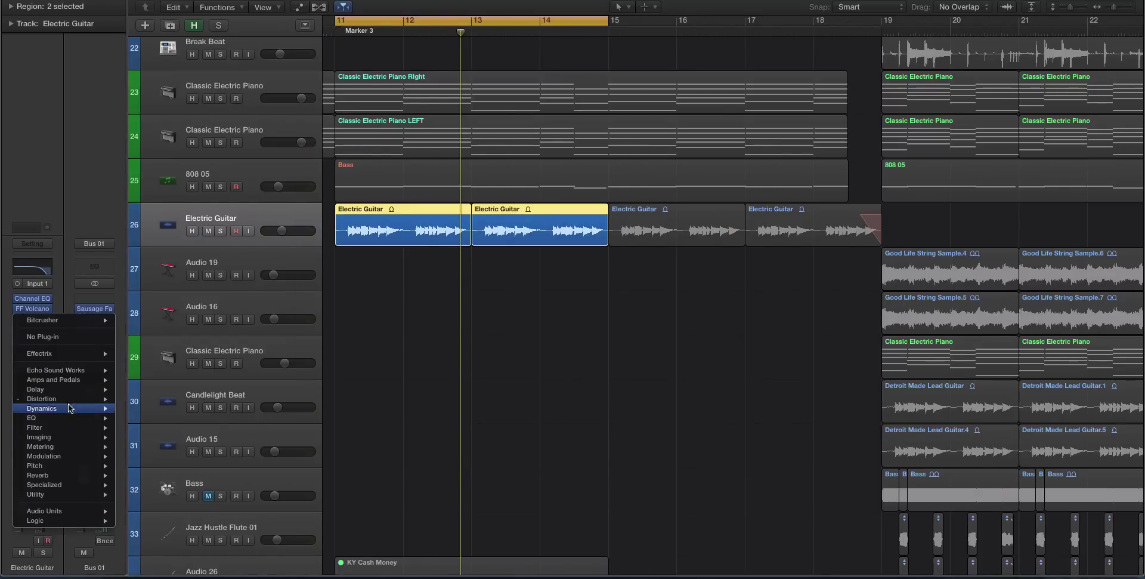
mouse_move(69, 400)
left_click(229, 418)
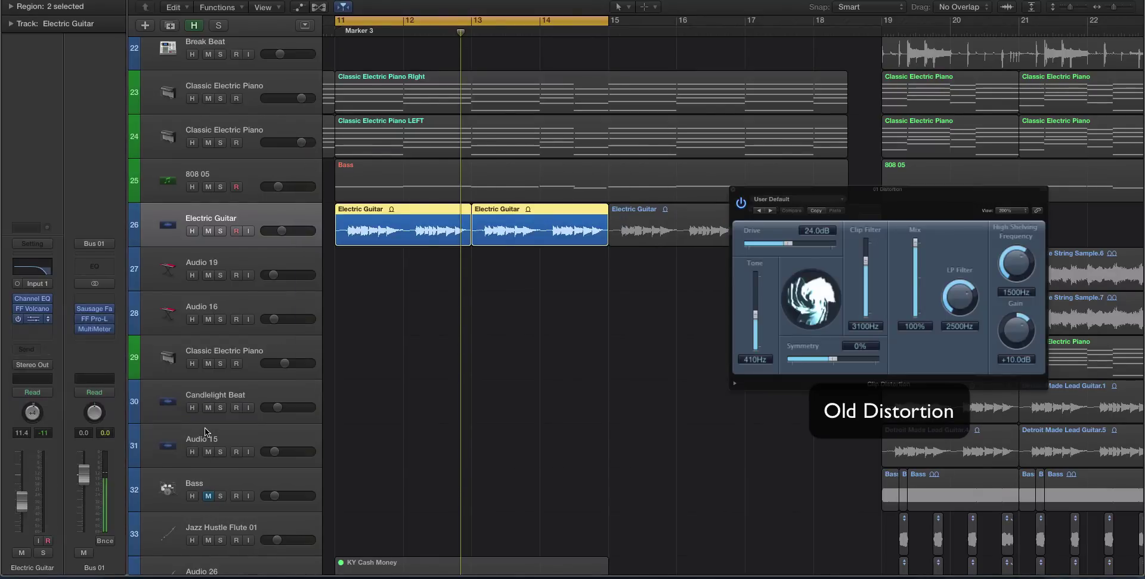
left_click_drag(126, 0, 473, 183)
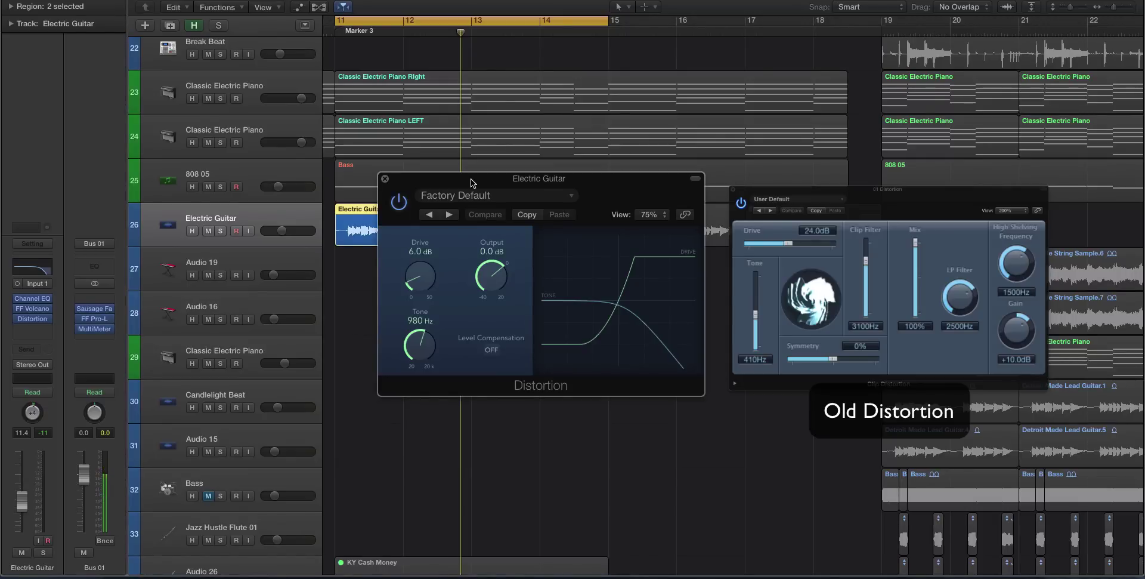
- Set Distortion to 7.0 dB drive, -1.5 dB output and 2800 Hz tone, then close it
left_click(501, 346)
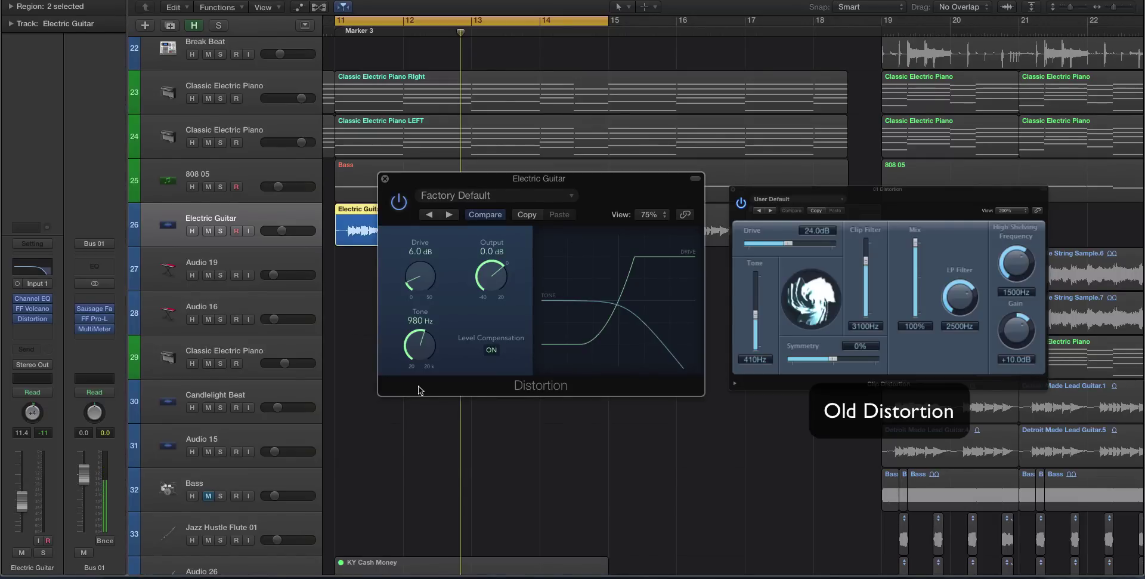
left_click(492, 349)
left_click_drag(425, 283, 427, 241)
left_click_drag(494, 268, 501, 272)
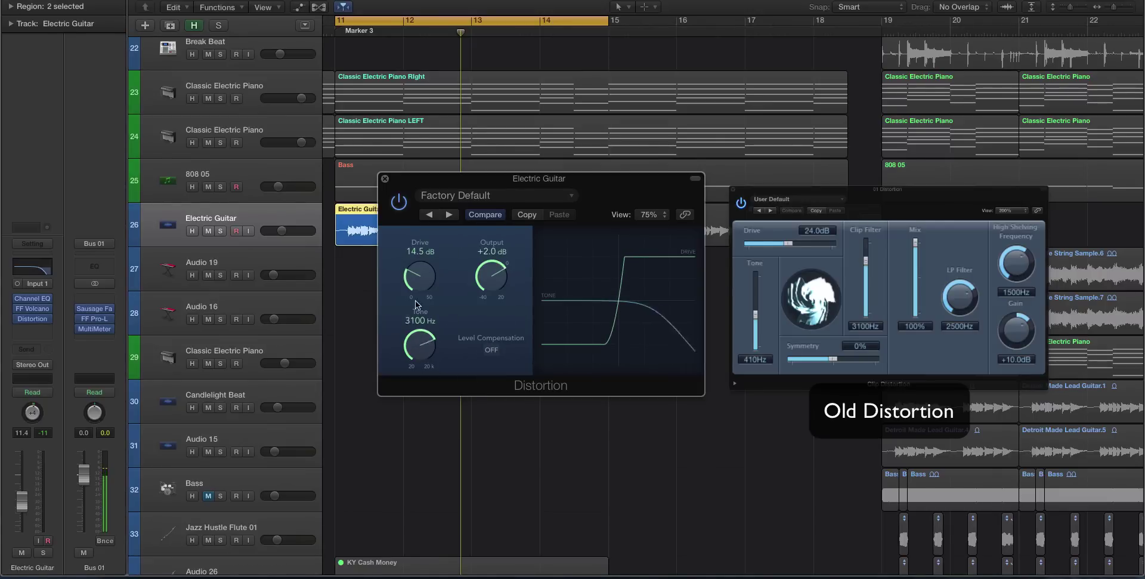
left_click_drag(434, 354, 599, 292)
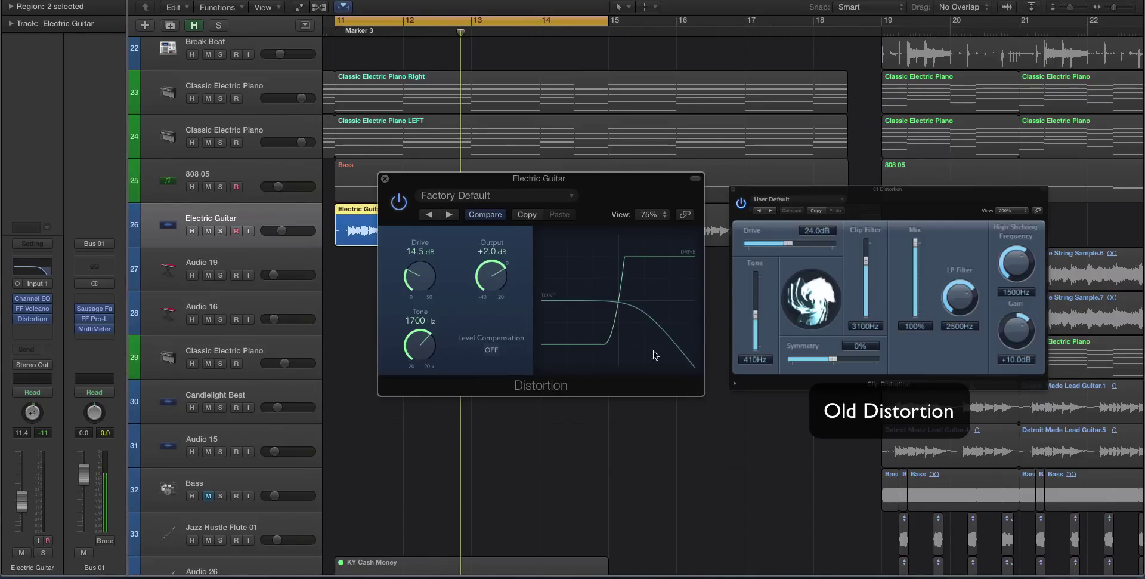
left_click_drag(428, 276, 430, 298)
left_click_drag(495, 278, 513, 292)
left_click_drag(448, 337, 367, 186)
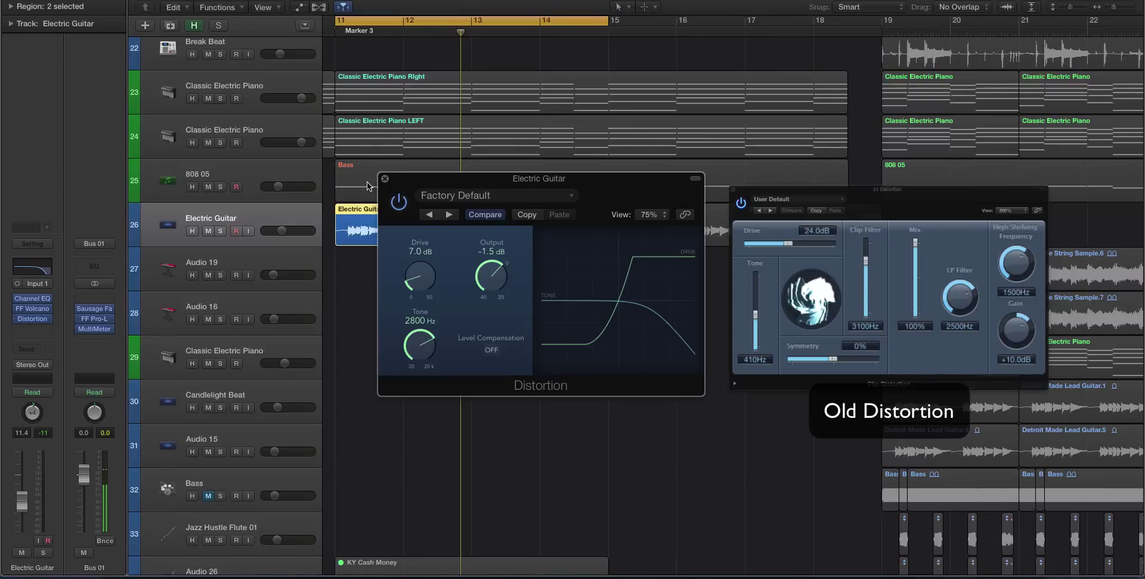
left_click(385, 179)
mouse_move(51, 319)
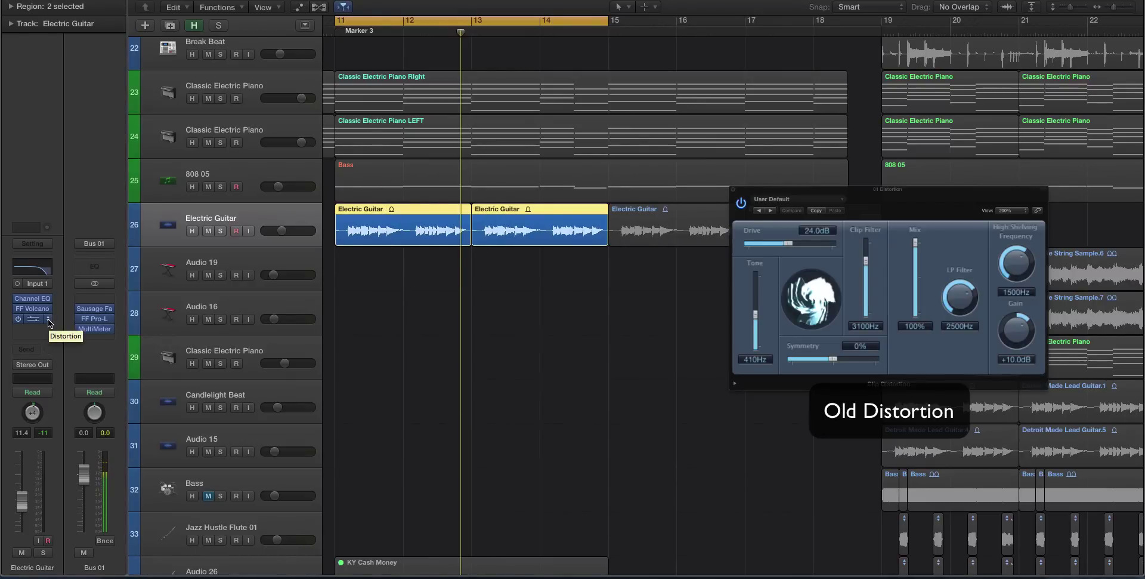
- Replace the Distortion with a mono Adaptive Limiter
left_click(49, 321)
mouse_move(71, 410)
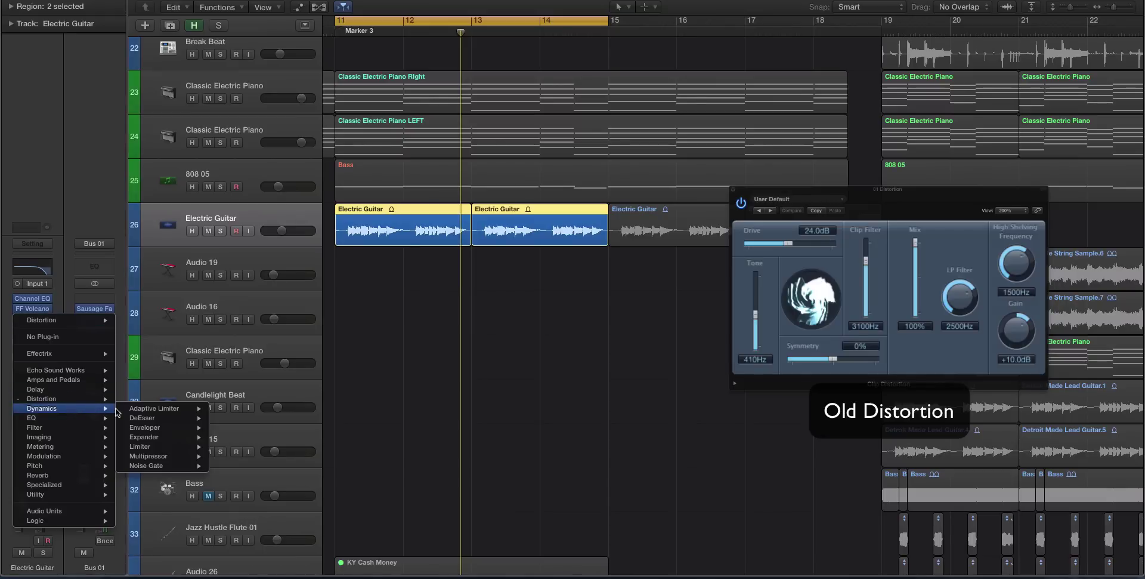
mouse_move(187, 409)
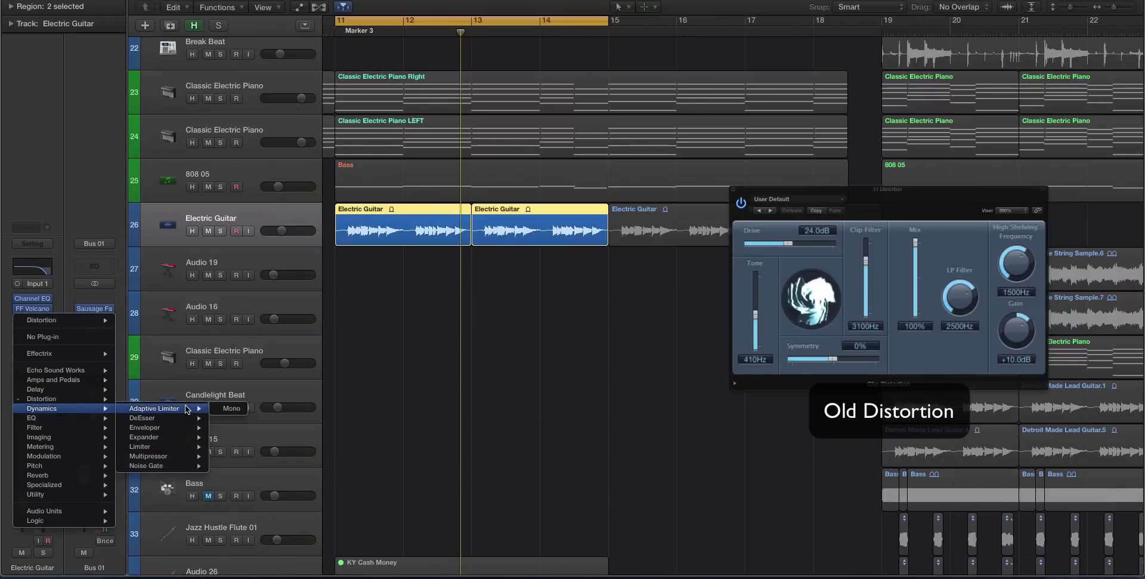
left_click(231, 408)
left_click_drag(212, 0, 523, 187)
- Play the guitar while trying limiter gain 7.0 dB, ceiling -1.3 dB and lookahead 69 ms
key("space")
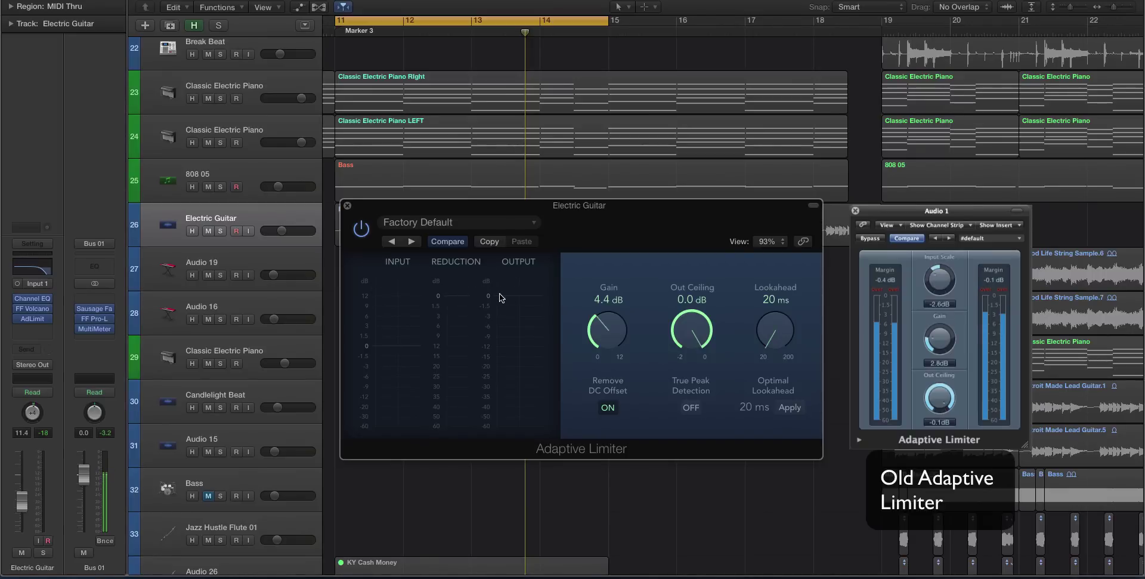
key("space")
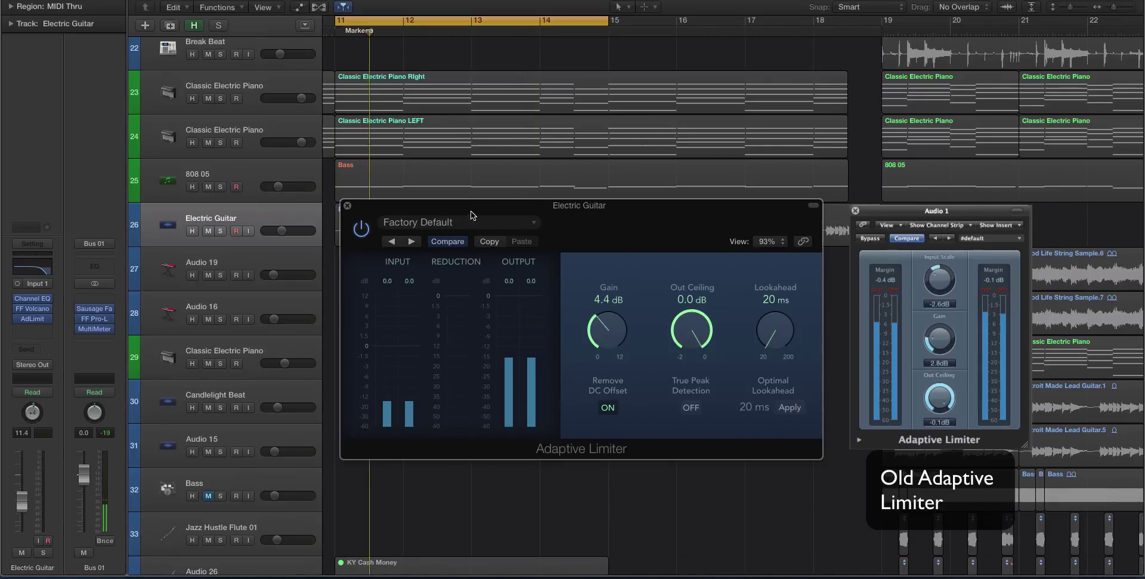
left_click_drag(453, 204, 674, 245)
left_click(429, 234)
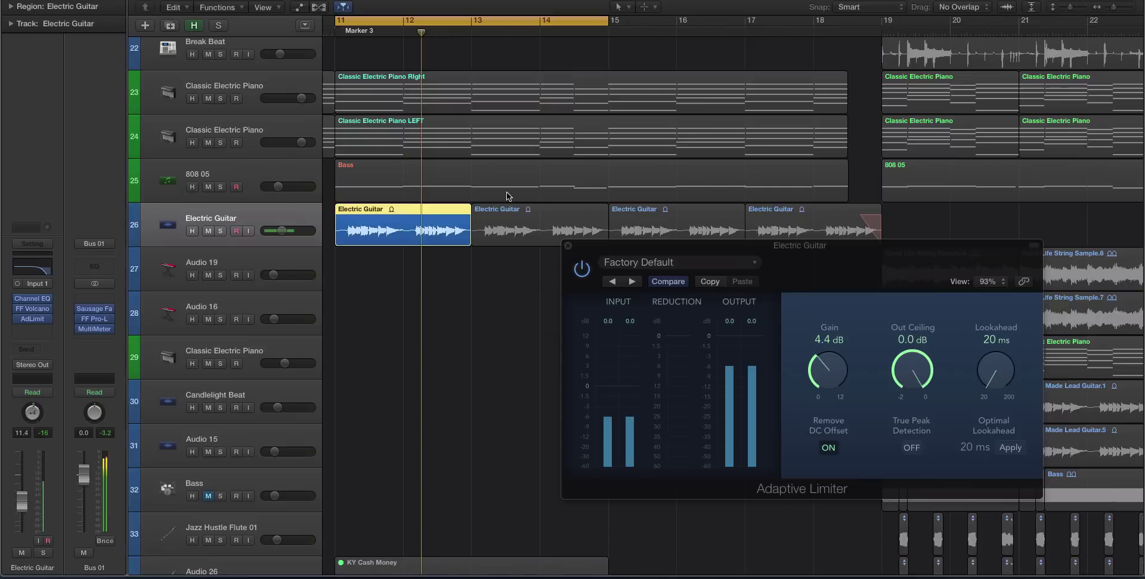
left_click_drag(827, 370, 830, 340)
left_click_drag(912, 369, 917, 475)
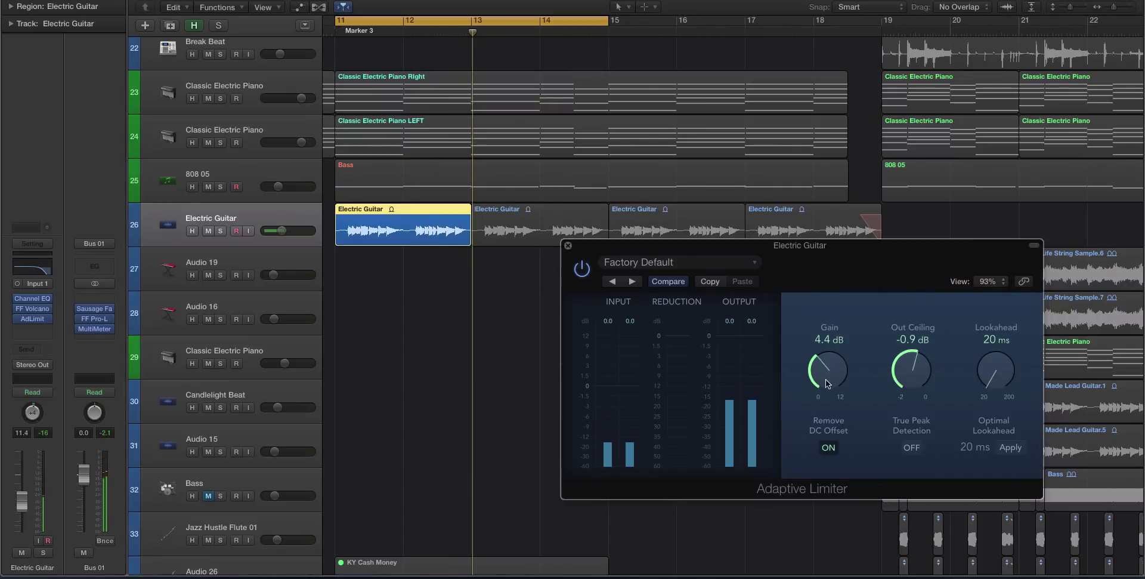
left_click_drag(911, 370, 923, 411)
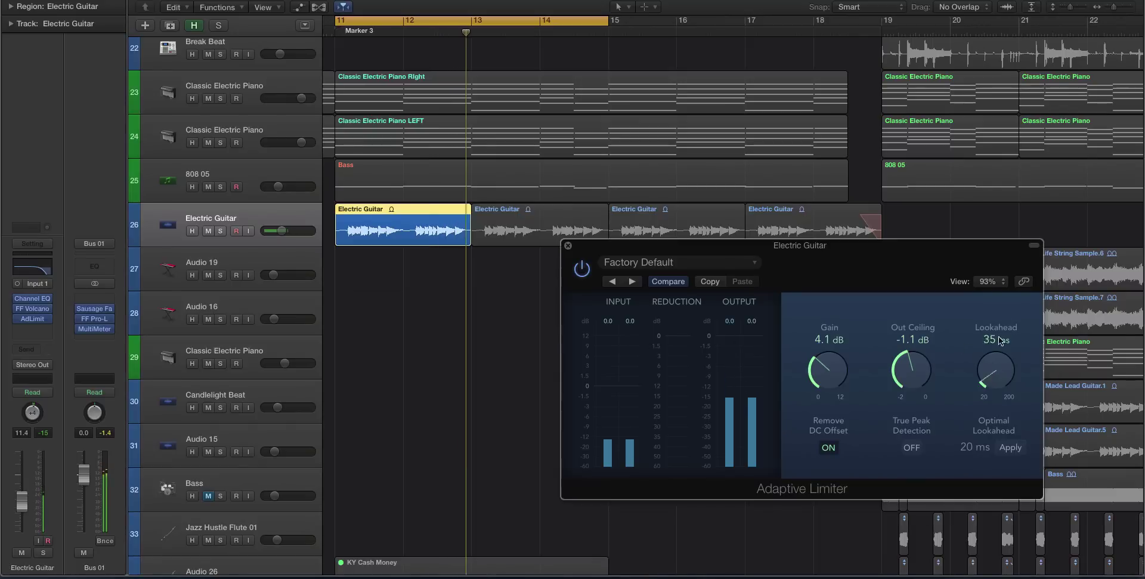
left_click_drag(994, 370, 984, 305)
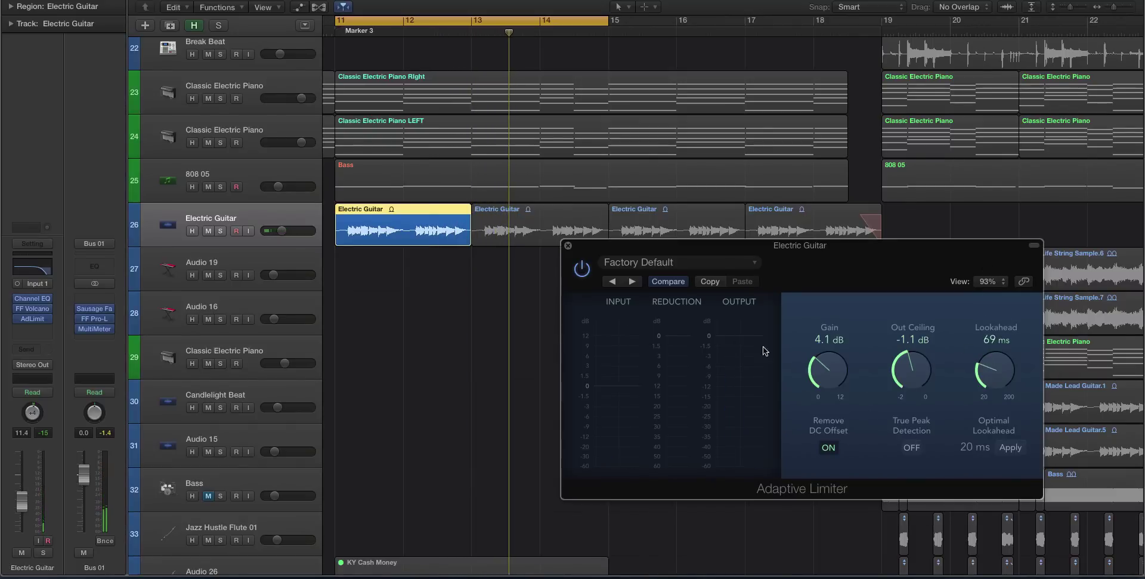
- Raise the guitar volume to -1.0 dB and audition limiter gains up to 10.4 dB
left_click_drag(281, 230, 297, 230)
left_click_drag(828, 369, 829, 334)
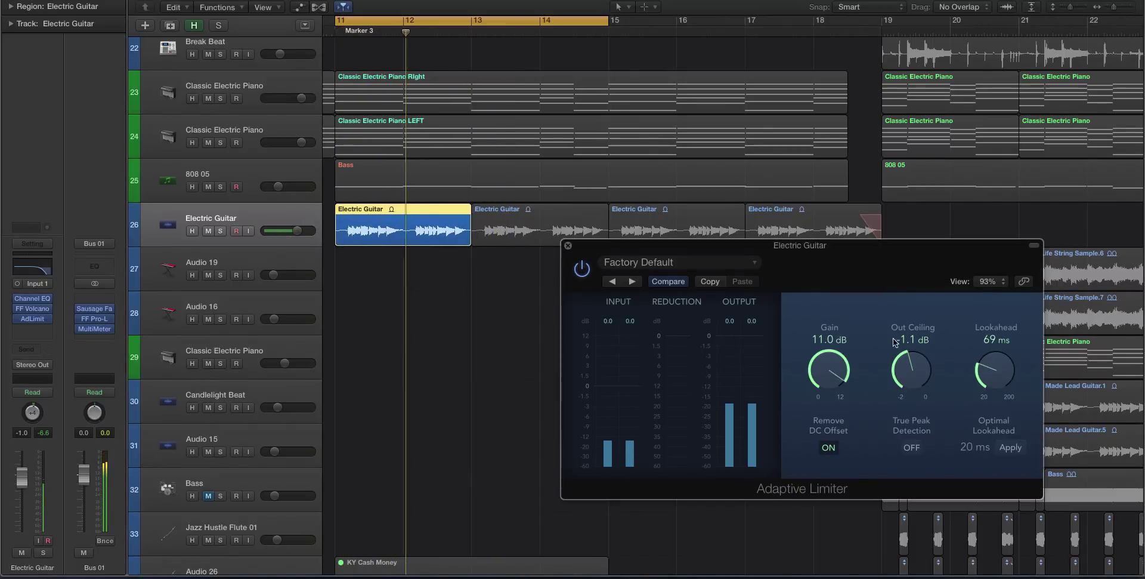
left_click_drag(911, 370, 911, 388)
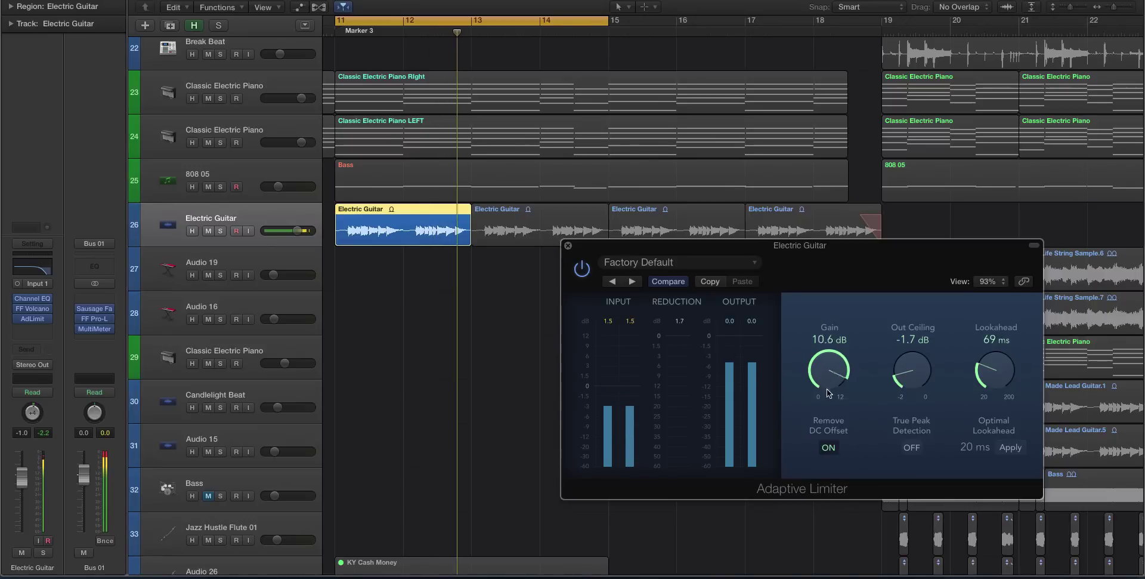
left_click_drag(834, 356, 834, 366)
key("space")
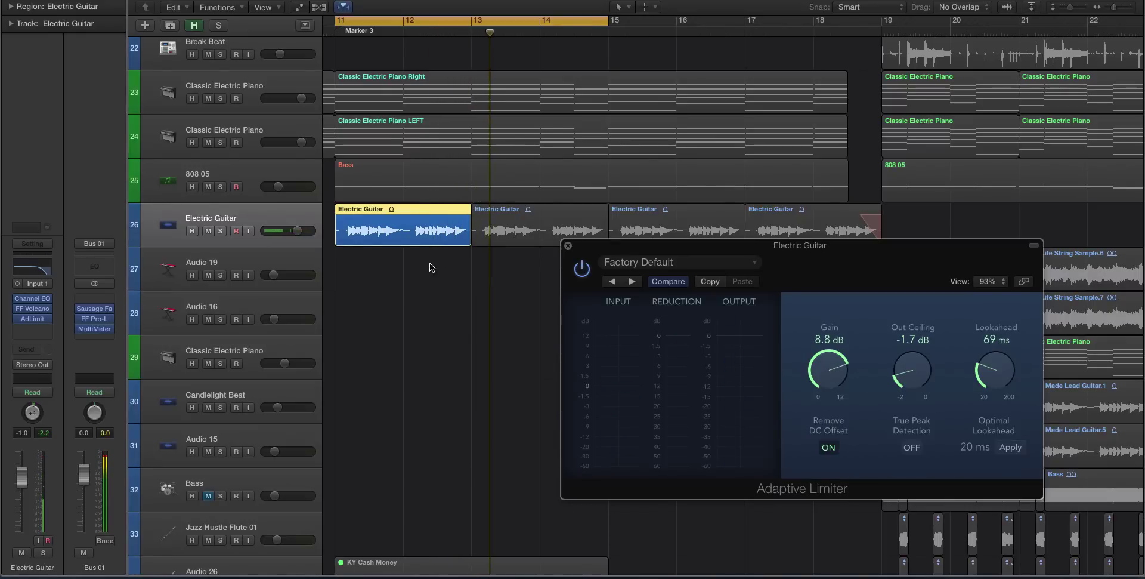
key("space")
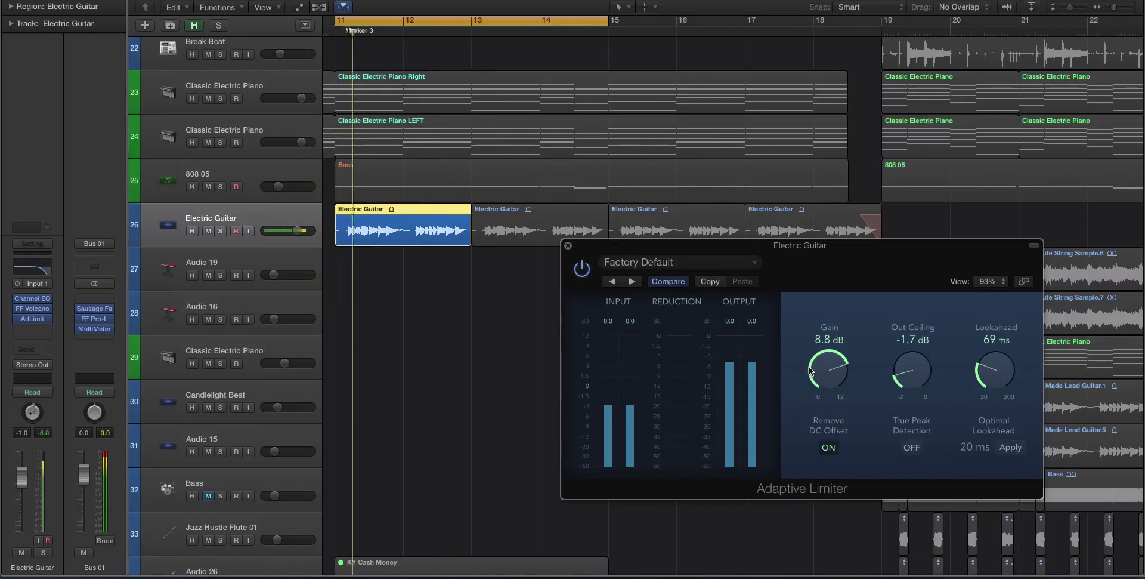
left_click_drag(810, 369, 835, 410)
key("space")
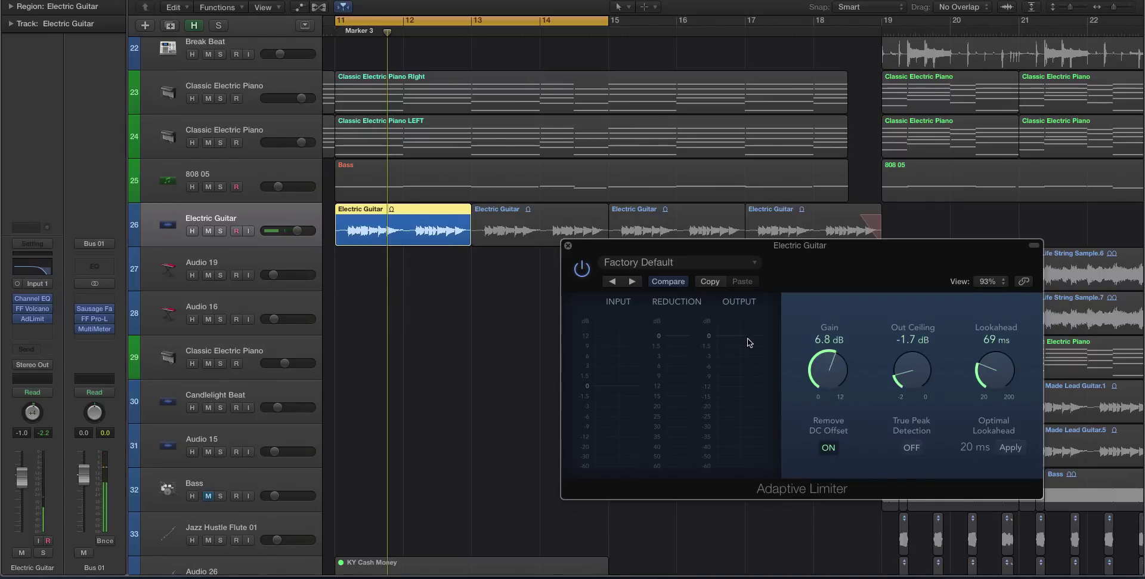
- Recall the limiter's default settings and apply the optimal 20 ms lookahead
left_click(687, 264)
left_click(656, 430)
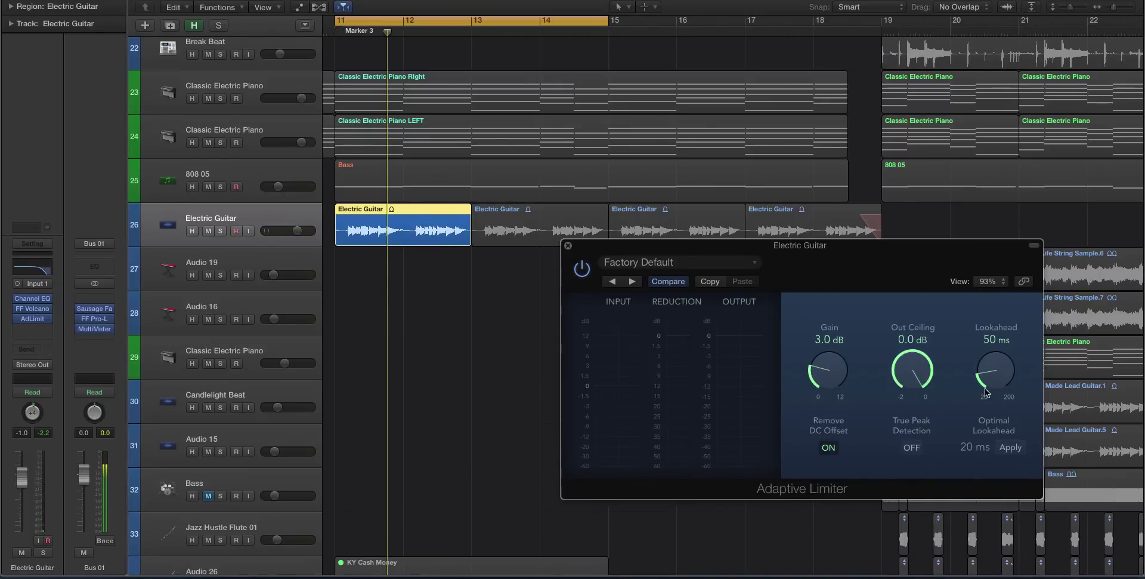
left_click(1011, 449)
left_click_drag(852, 248, 654, 231)
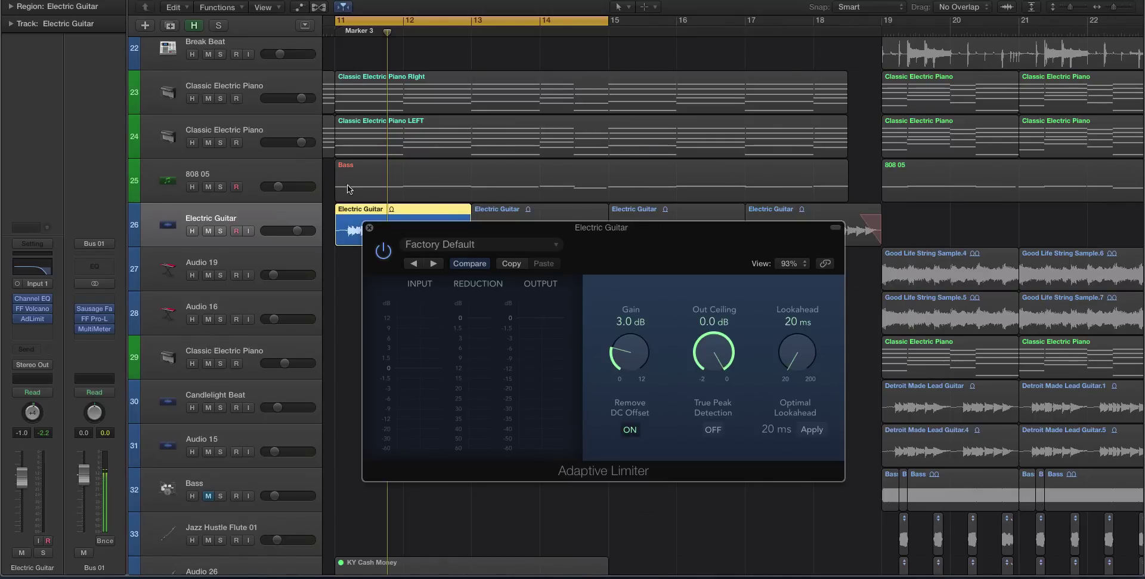
- Select the Electric Guitar track and replace its Adaptive Limiter with a mono Limiter
left_click(370, 227)
left_click(256, 196)
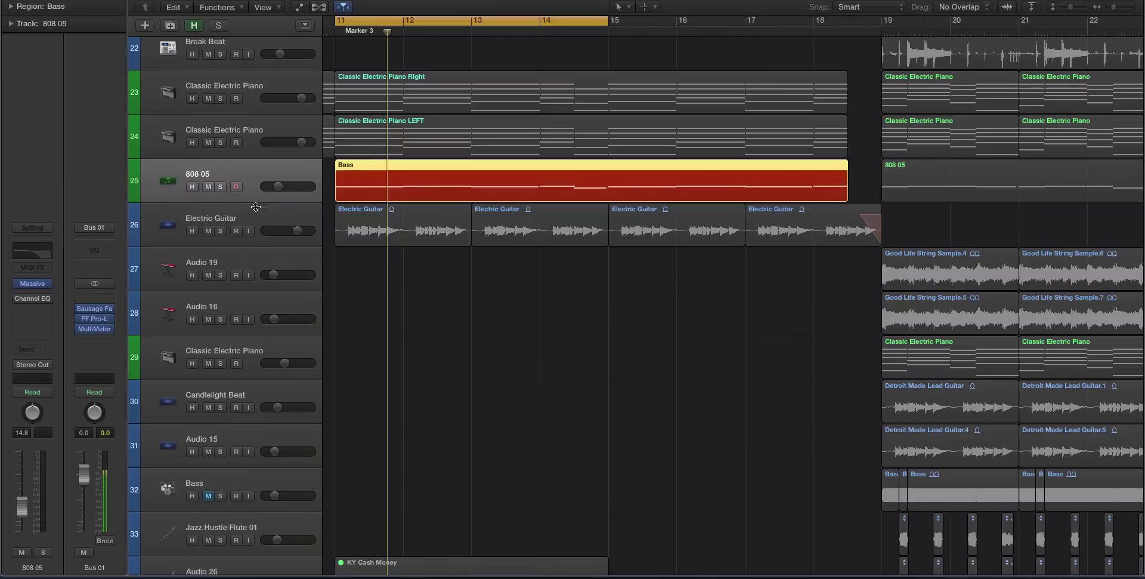
left_click(256, 206)
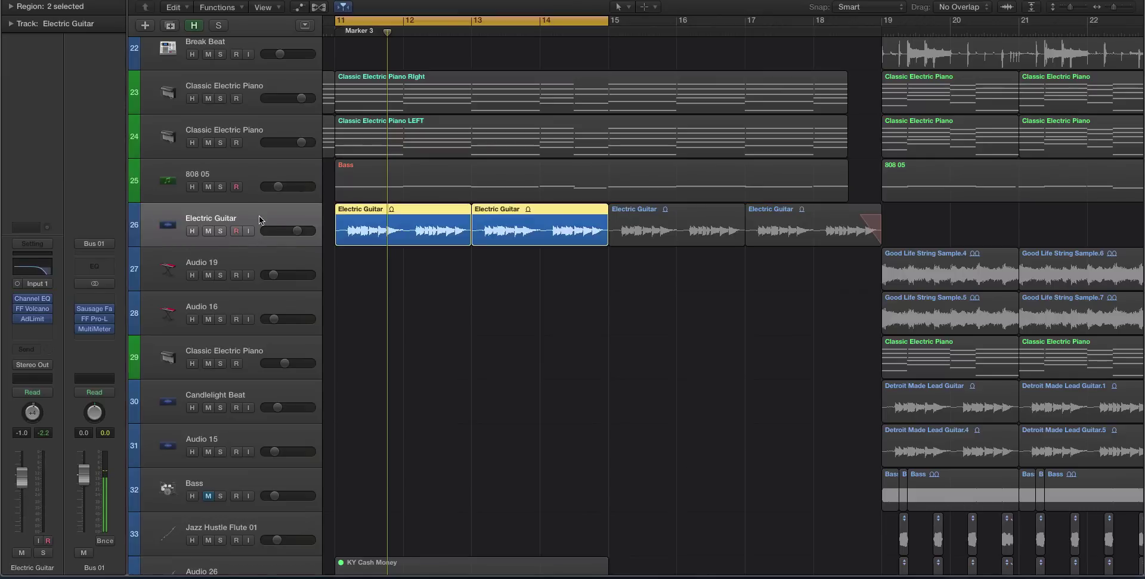
left_click(49, 319)
mouse_move(88, 408)
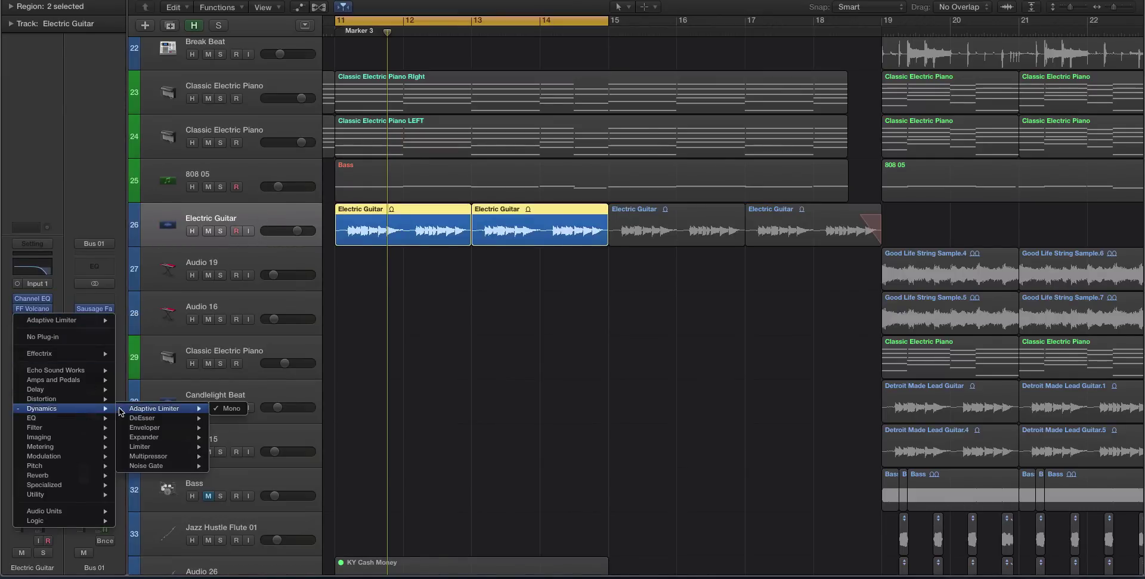
mouse_move(163, 445)
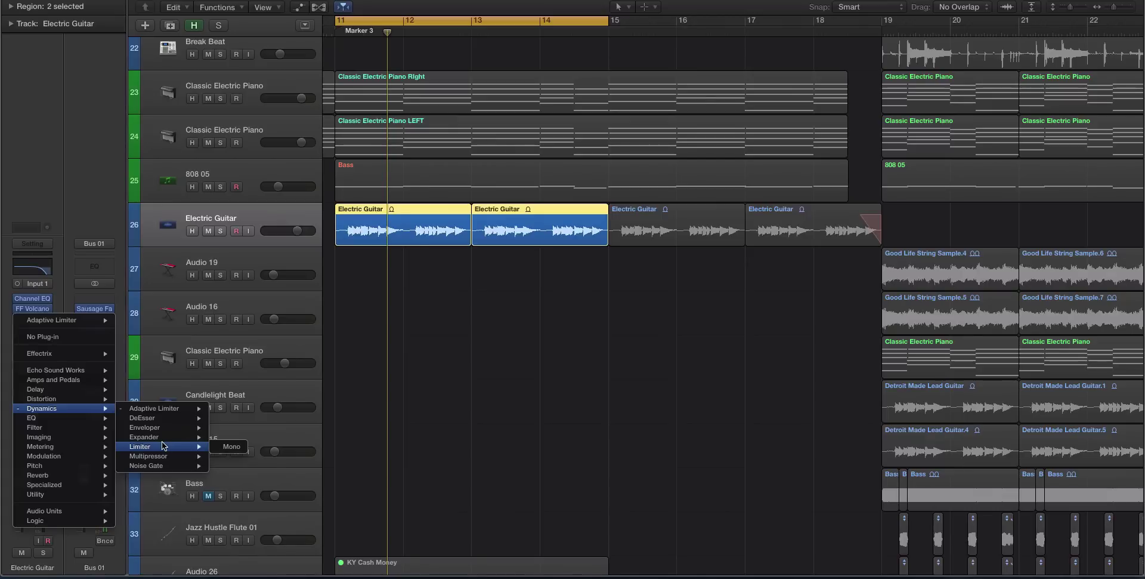
left_click(227, 446)
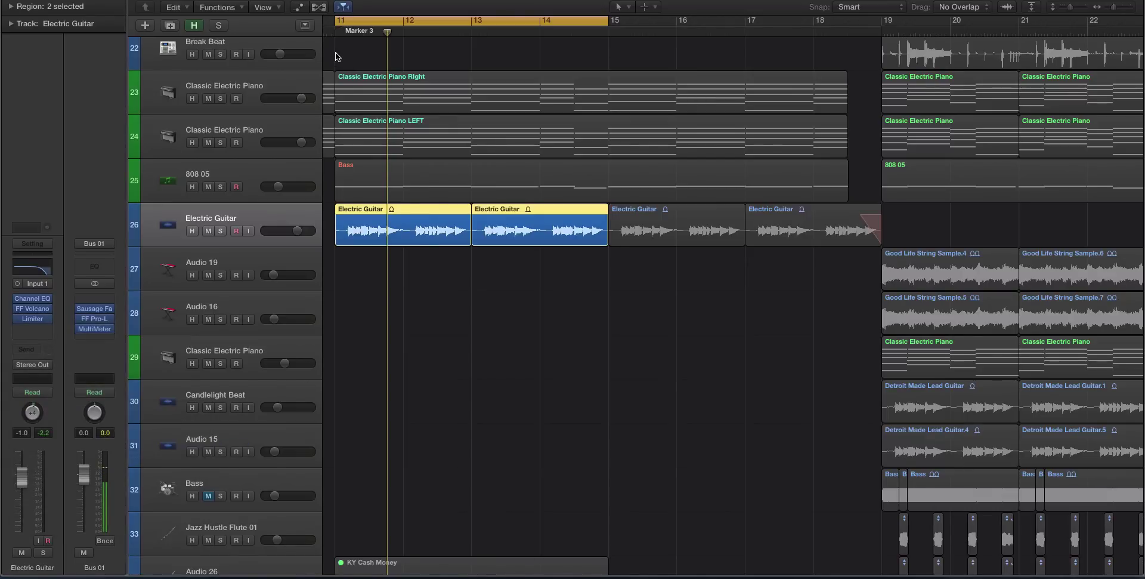
- Open the Limiter settings and switch its mode to Precision
left_click(34, 318)
left_click_drag(238, 2, 510, 123)
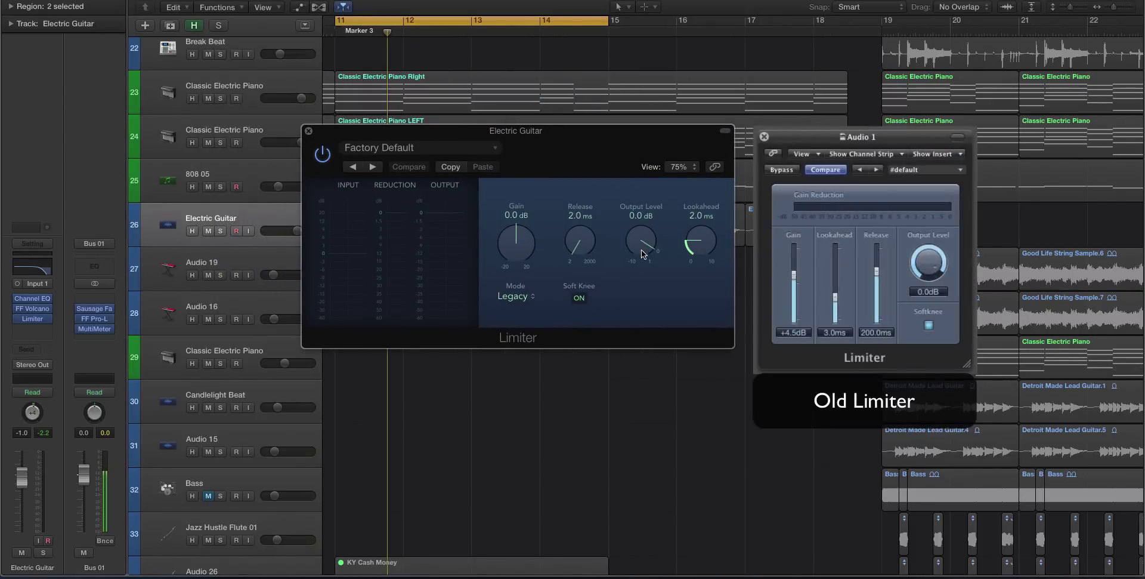
left_click_drag(700, 249, 712, 269)
left_click(513, 298)
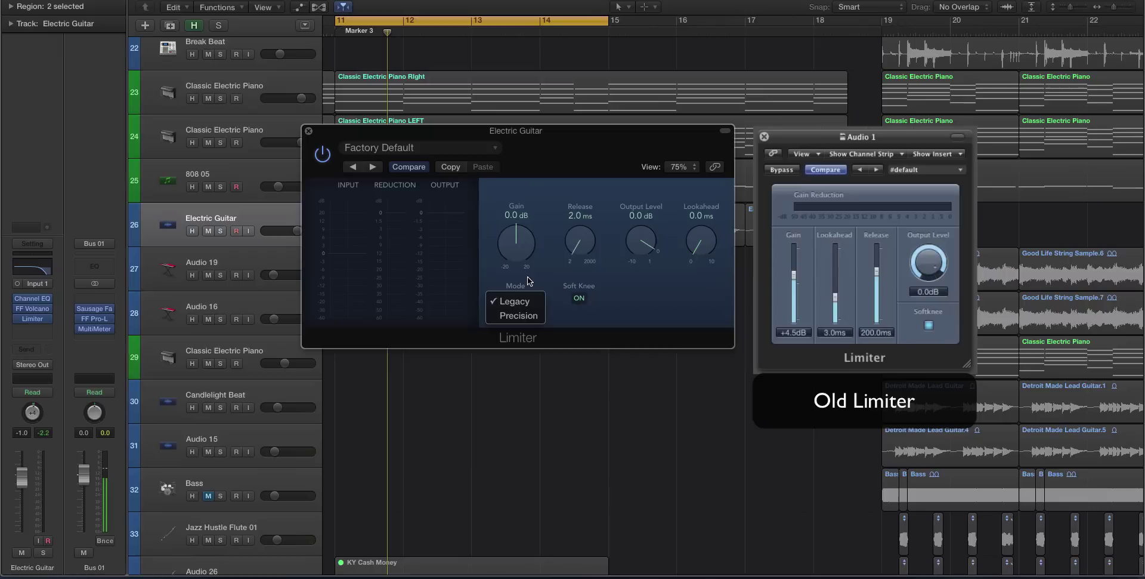
left_click(526, 316)
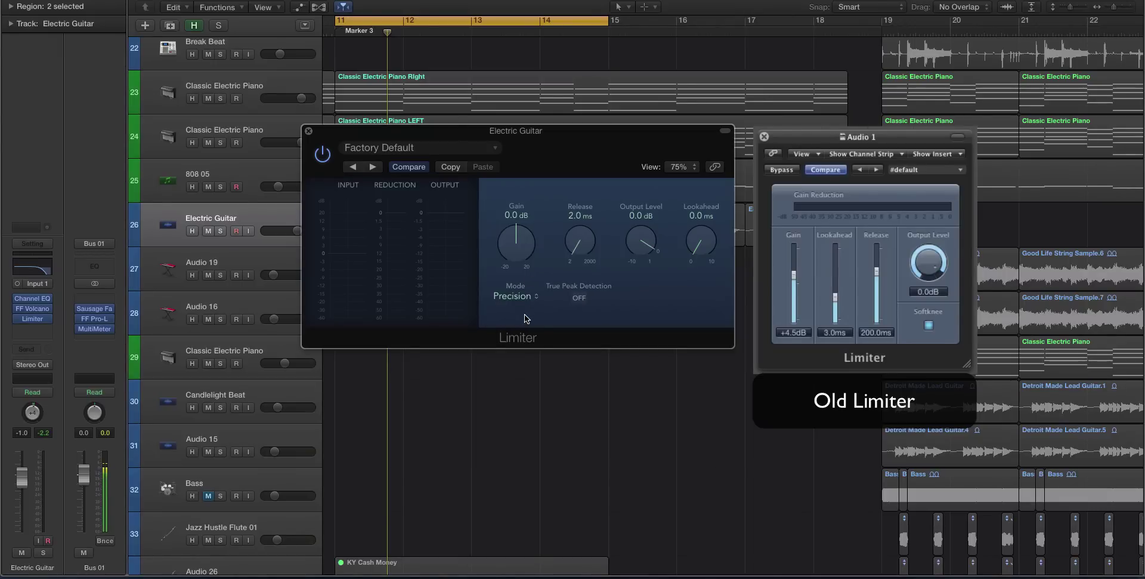
- Play the track and raise the Limiter gain to +3.0 dB
left_click_drag(397, 131, 530, 166)
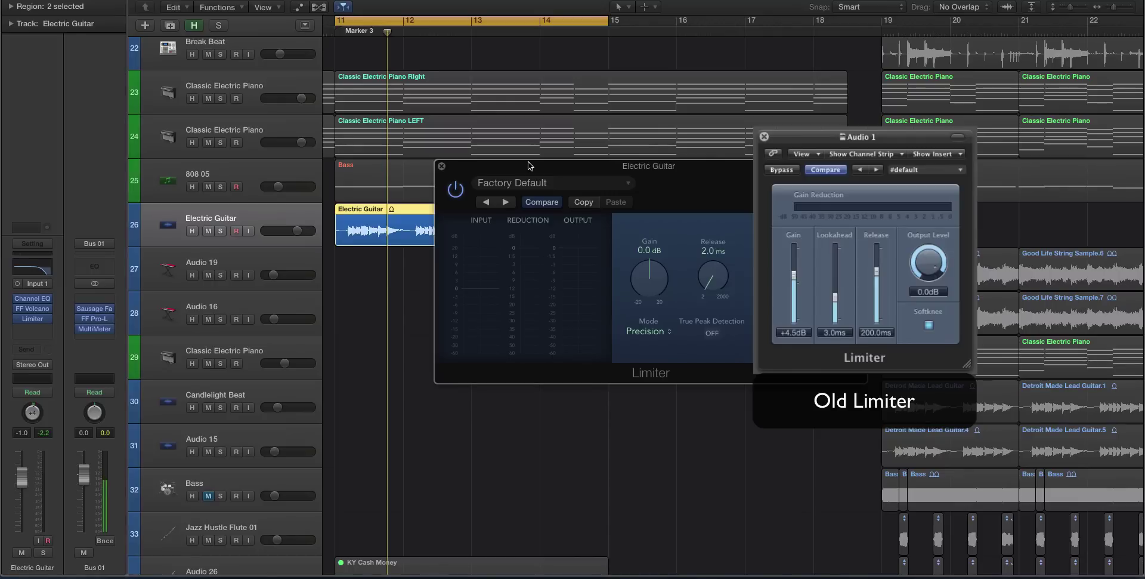
key("space")
left_click(542, 198)
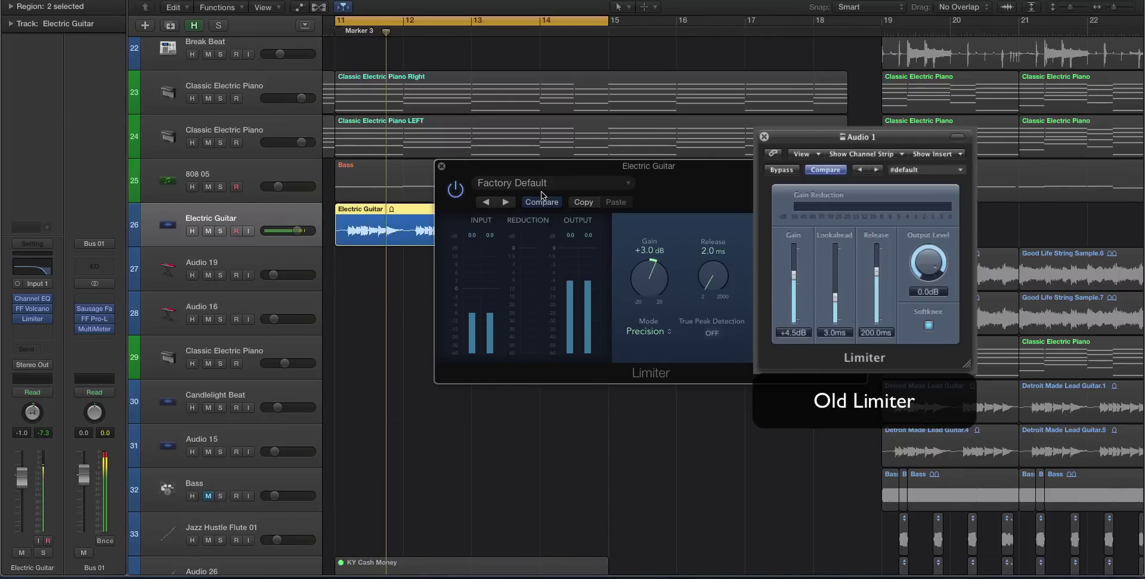
left_click(540, 183)
left_click(503, 190)
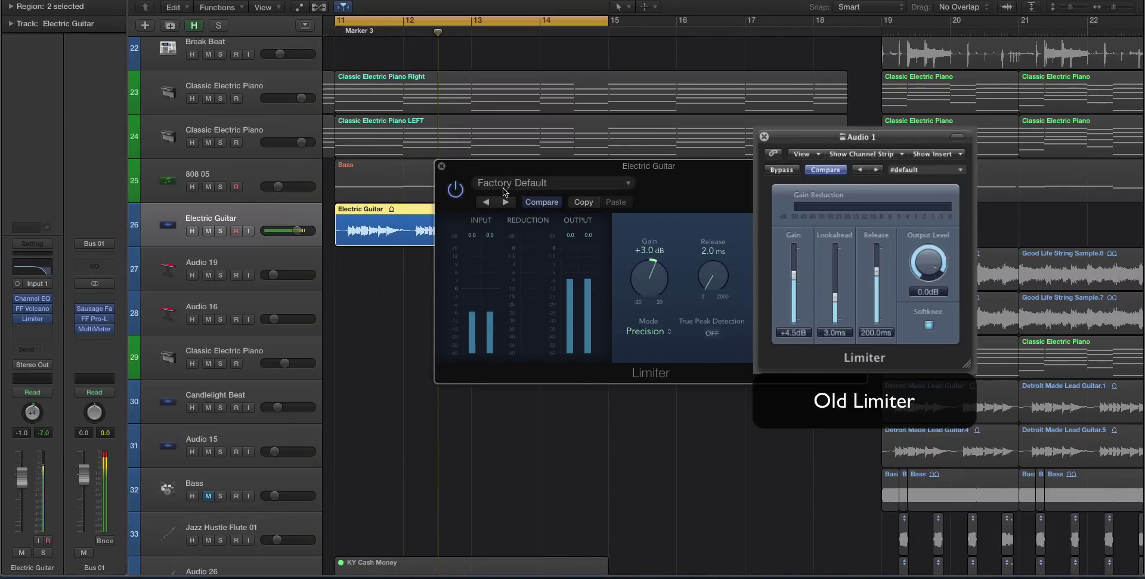
left_click(504, 189)
left_click(504, 189)
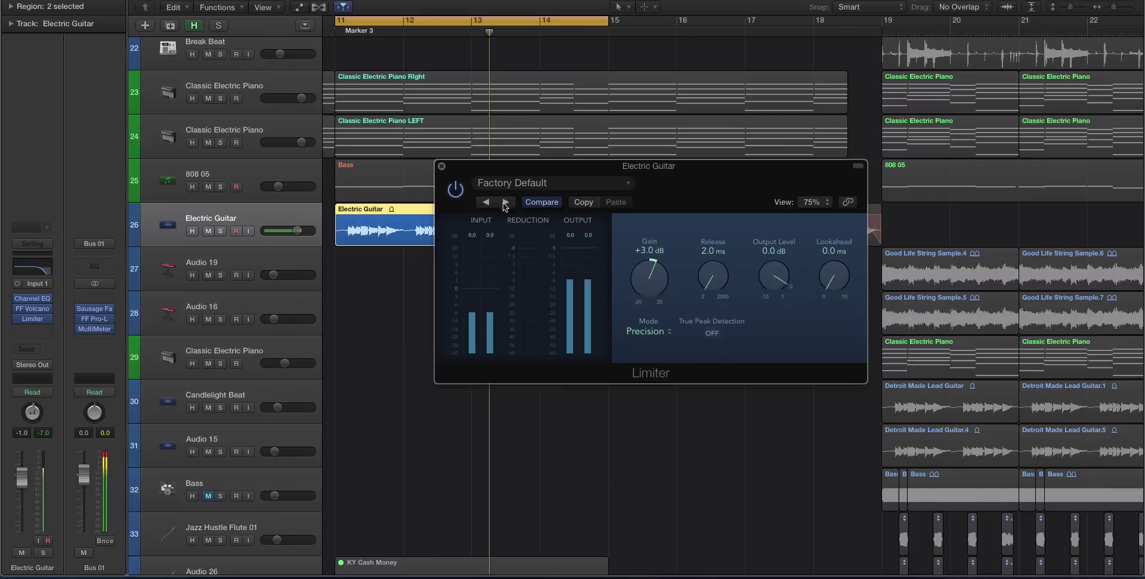
left_click(505, 186)
left_click(647, 348)
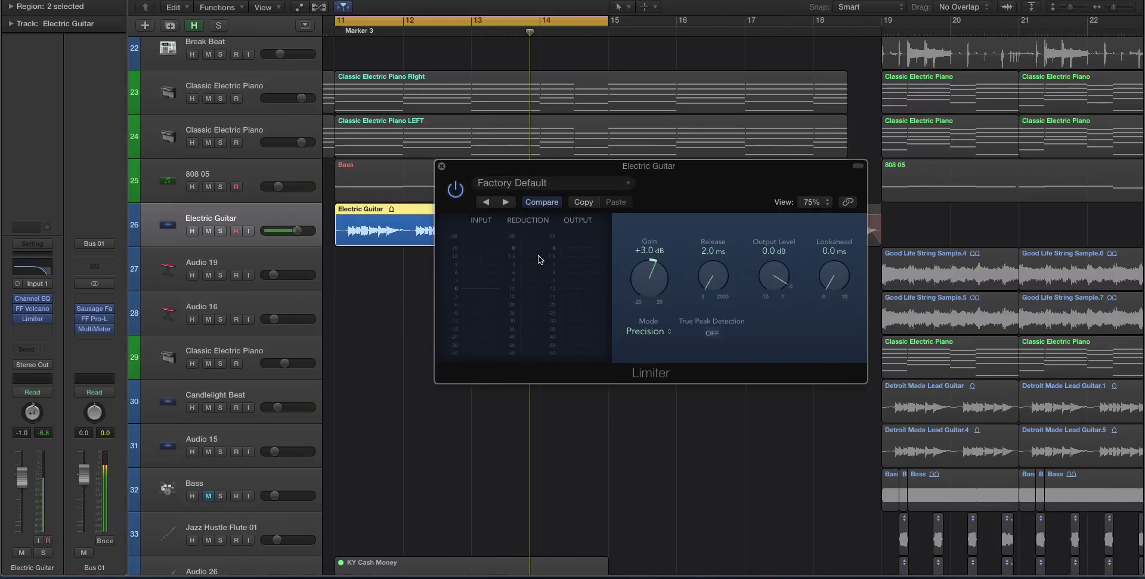
- Replace the Limiter with AutoFilter, pick the band-pass State Variable type, and solo the Electric Guitar
left_click(442, 166)
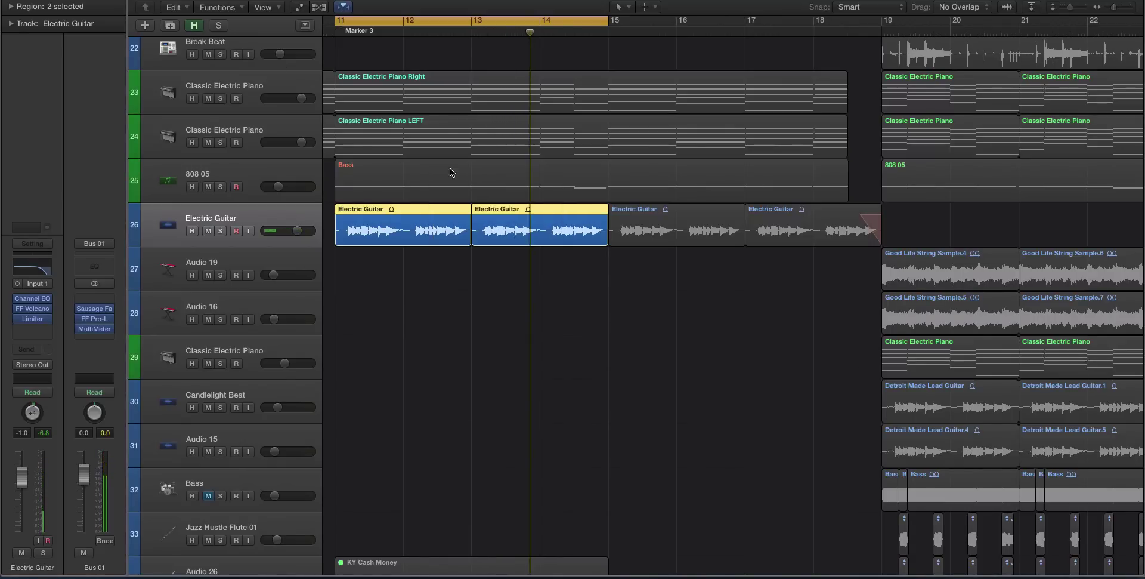
left_click(54, 318)
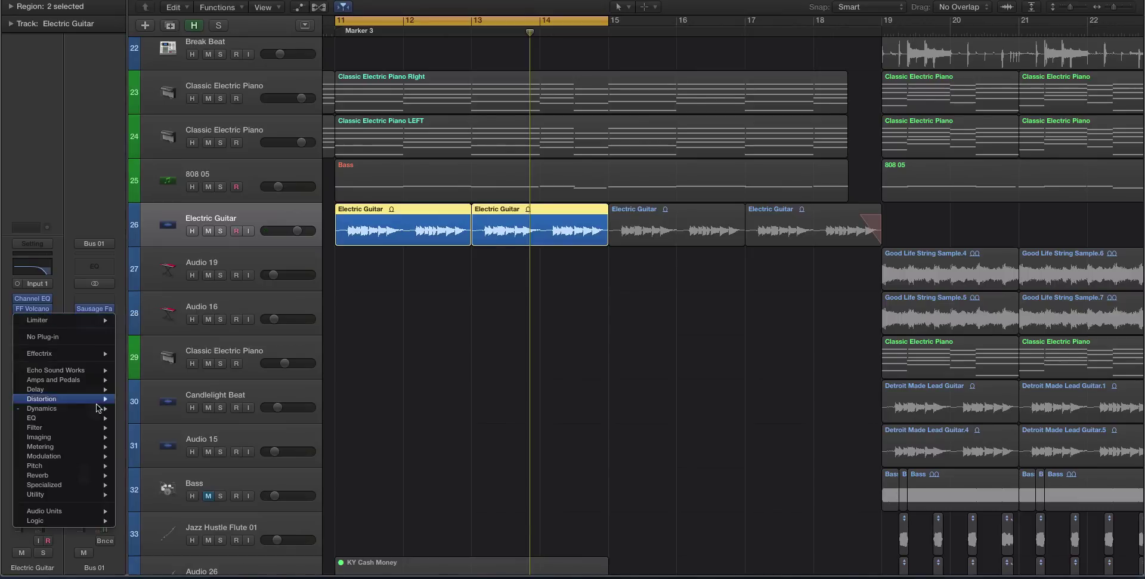
mouse_move(100, 413)
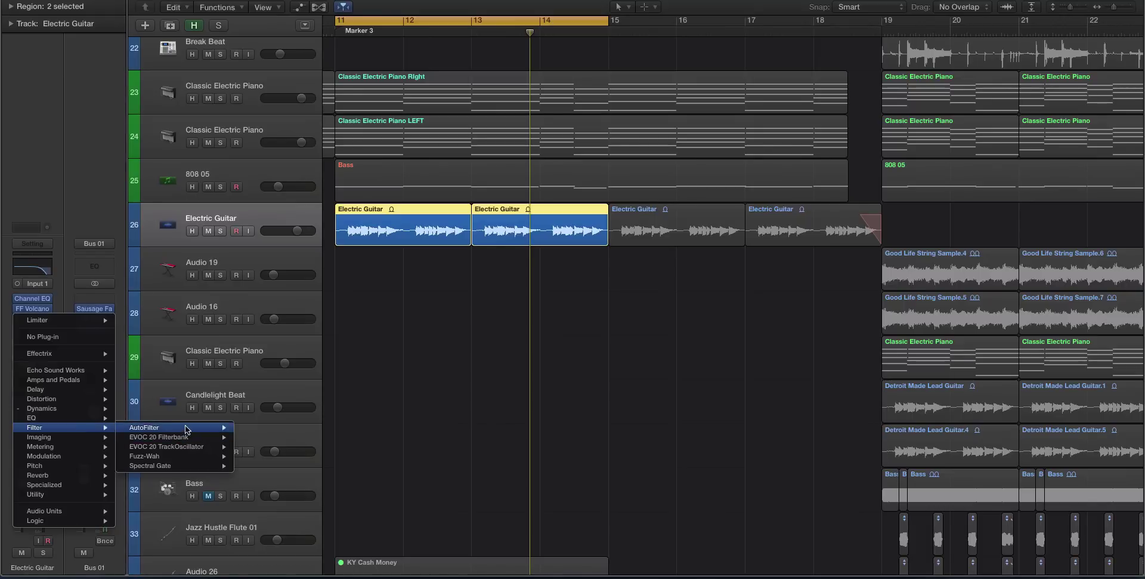
left_click(261, 438)
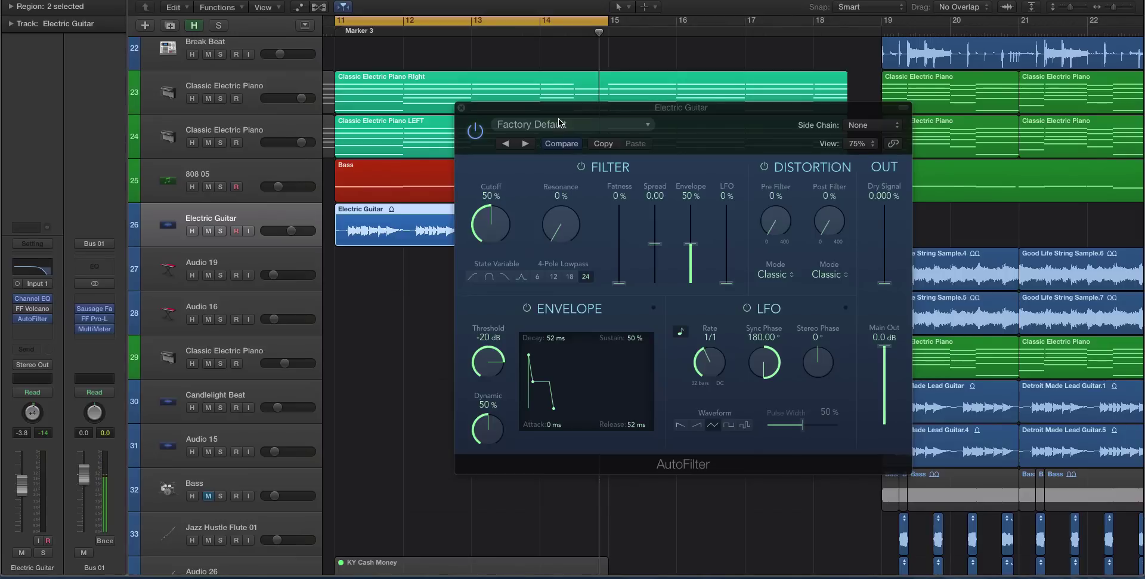
left_click(522, 277)
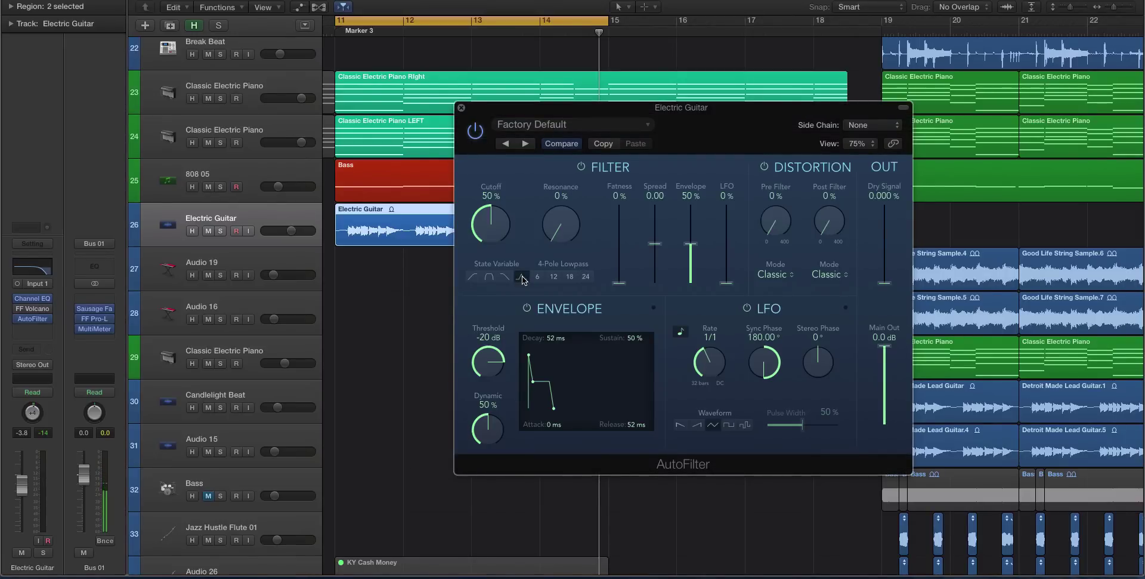
key("ctrl+s")
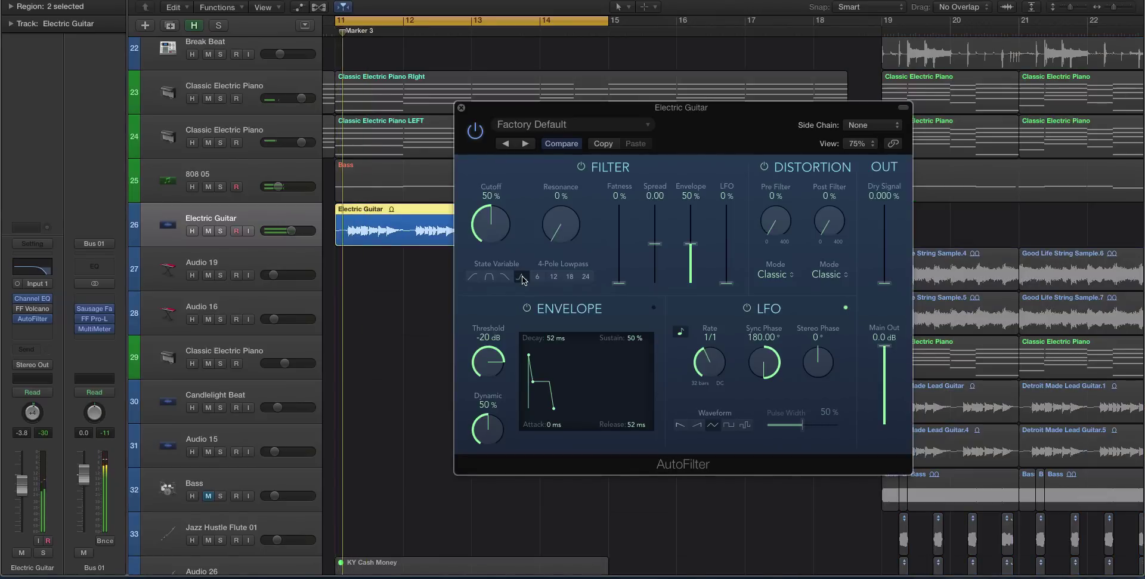
- Load the Always Rising Filter preset and lower AutoFilter's output to -8.0 dB
left_click(537, 124)
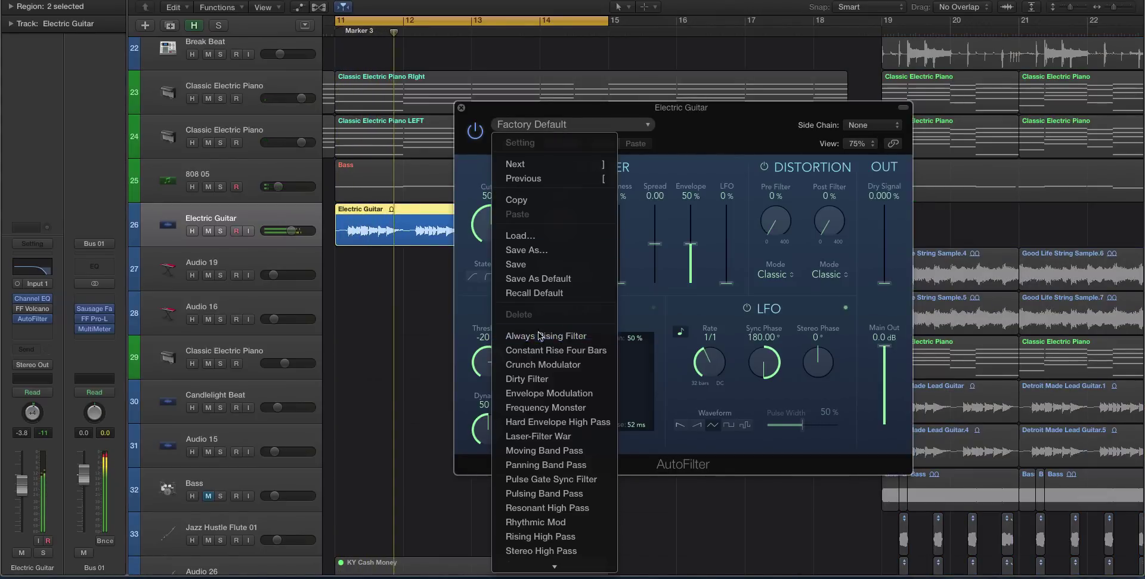
left_click(539, 335)
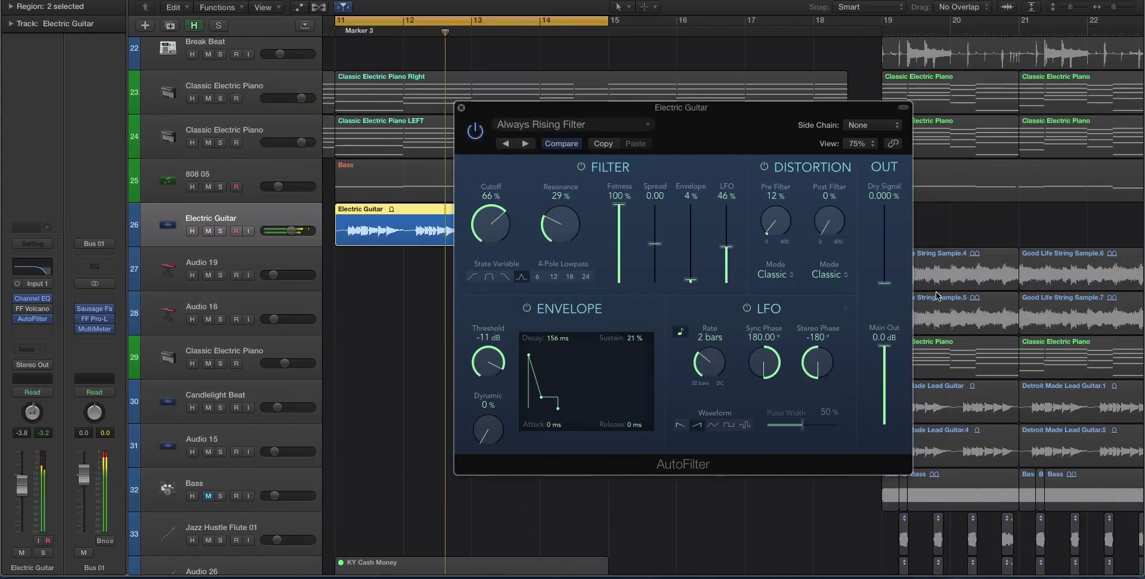
left_click_drag(884, 346, 885, 358)
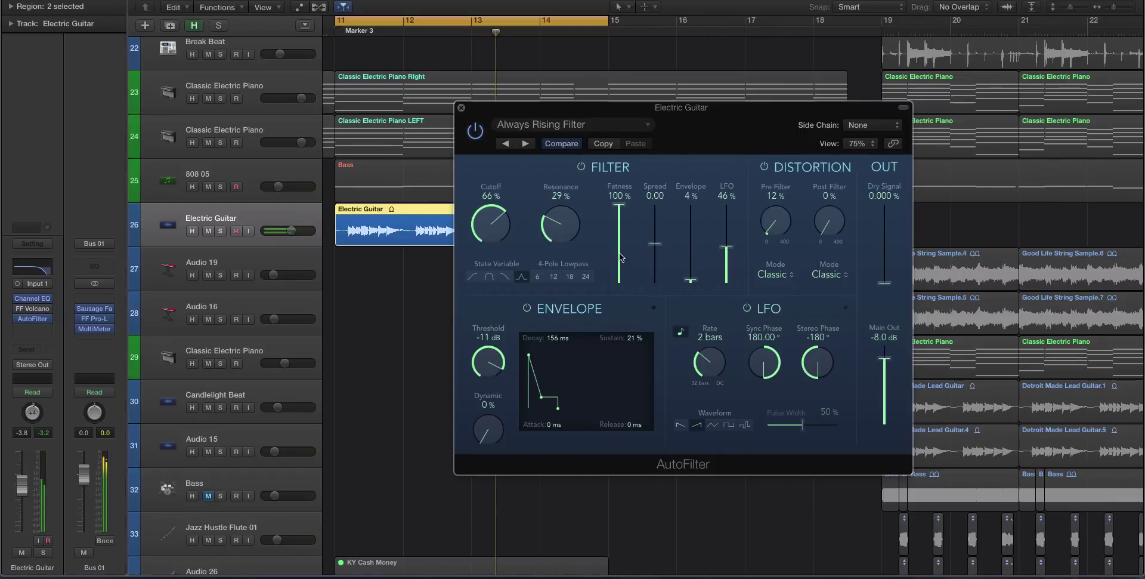
- Try the State Variable and 6/12 dB slope filter types, then raise resonance to 33%
left_click(475, 277)
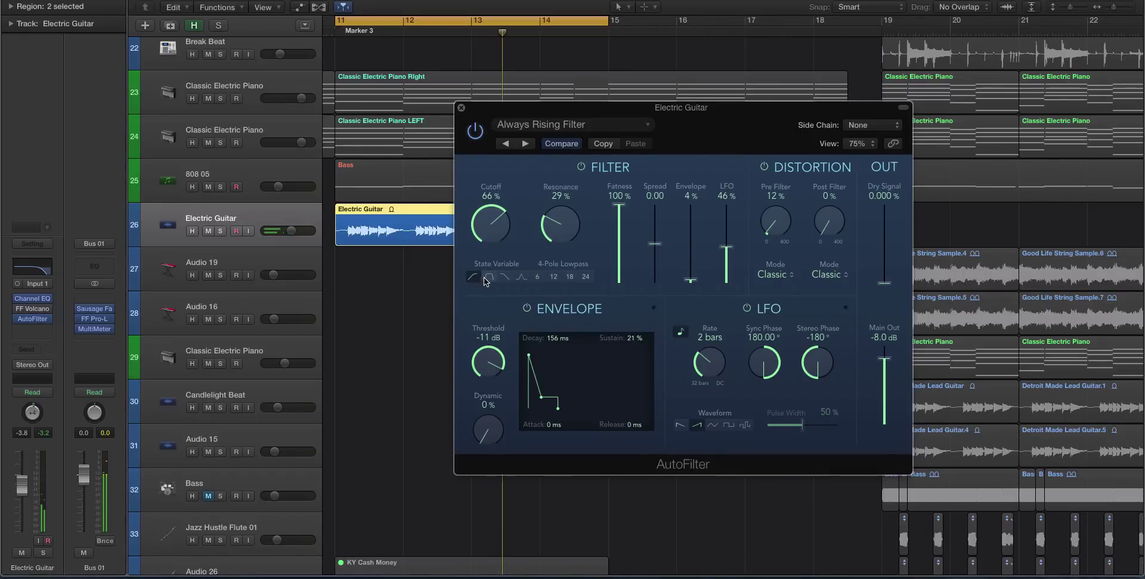
left_click_drag(485, 282, 488, 280)
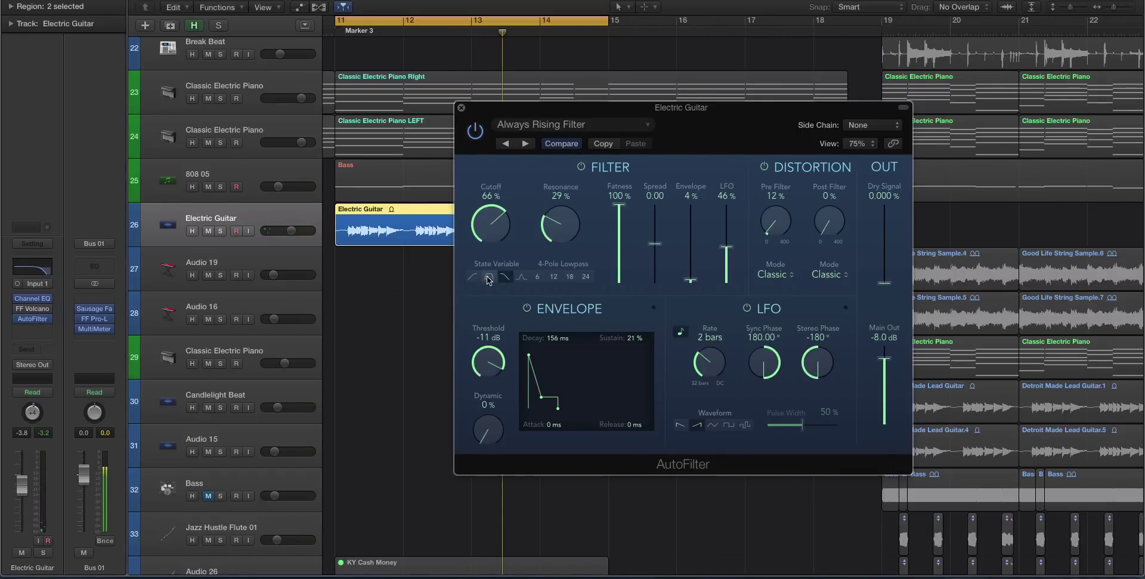
left_click(488, 280)
left_click(553, 278)
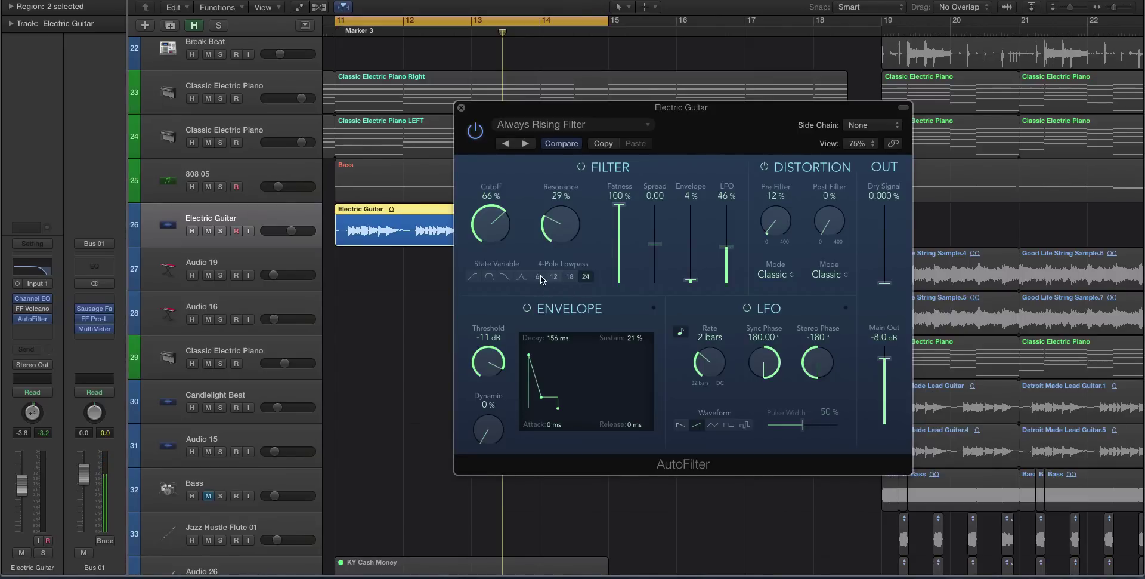
left_click(537, 276)
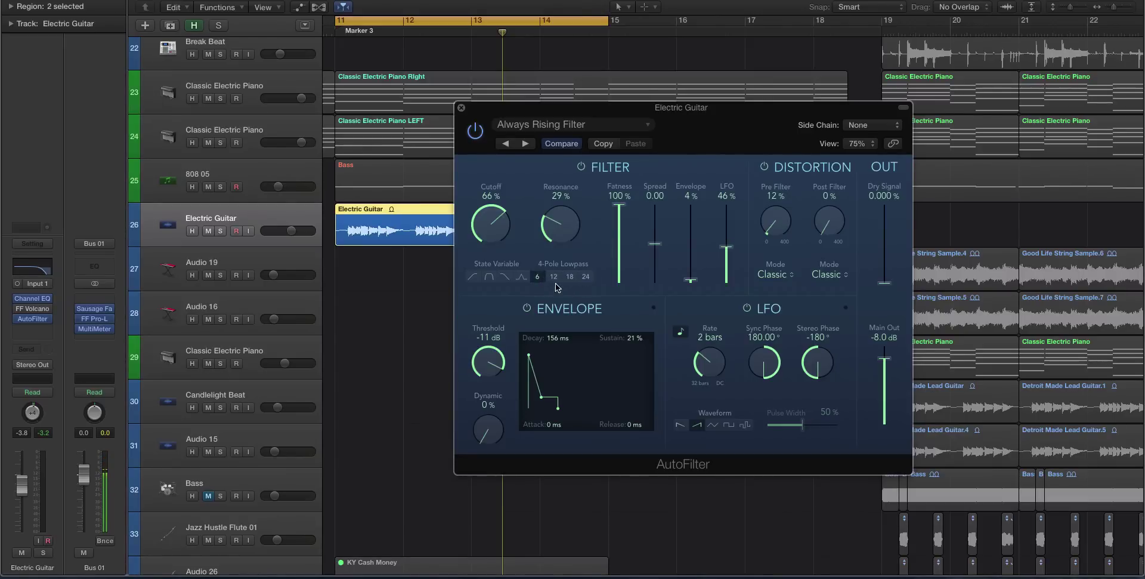
left_click(522, 278)
left_click_drag(579, 242, 576, 231)
- Try post-filter distortion on Tube then back to Classic, and set pre-filter distortion to Scream
left_click(777, 282)
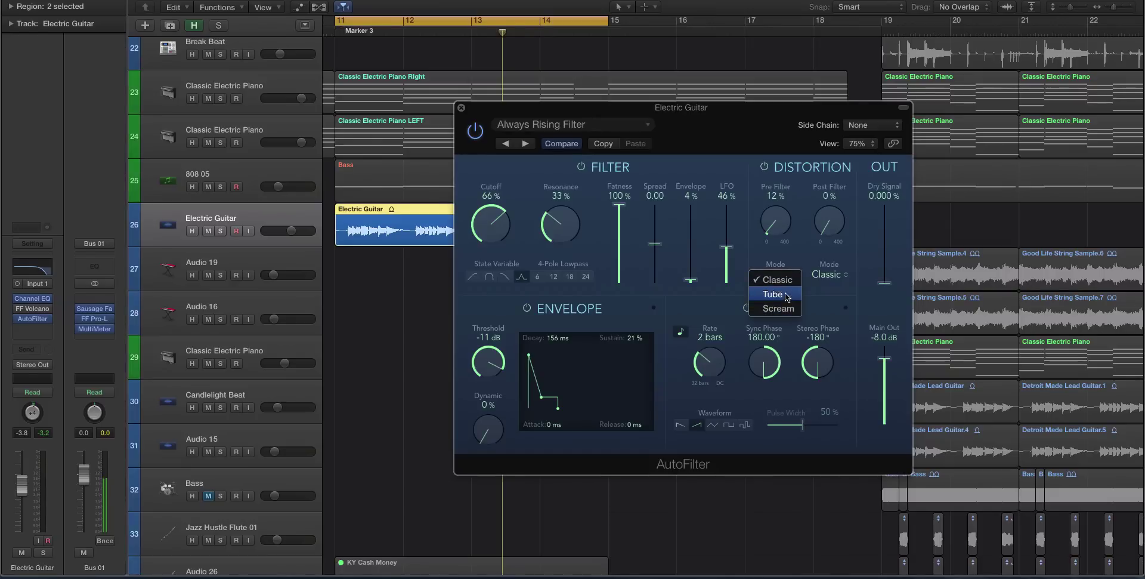
left_click(829, 273)
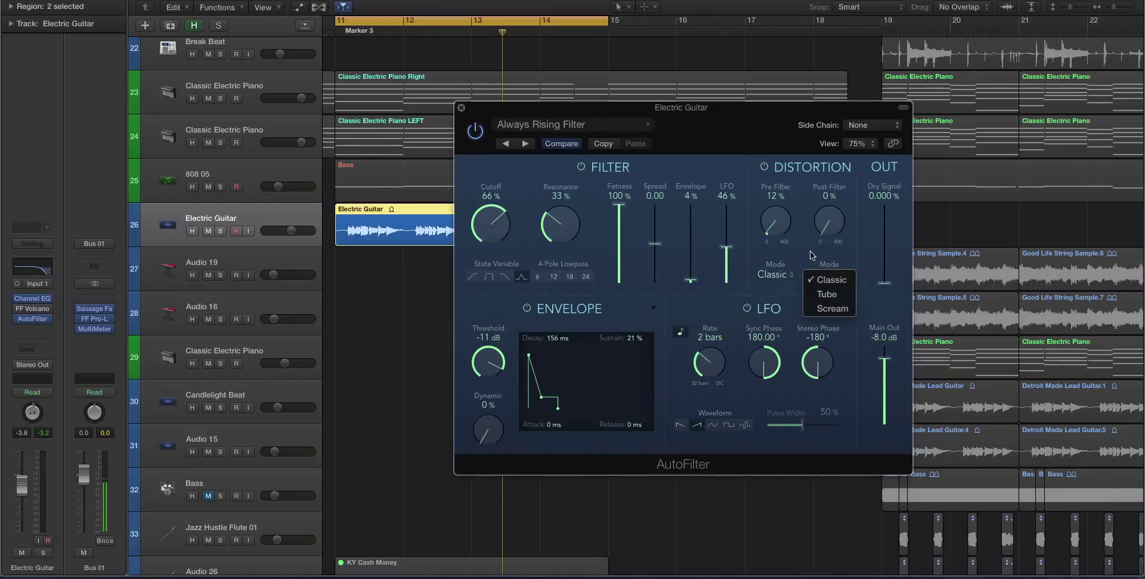
left_click(811, 255)
left_click(828, 273)
left_click(827, 291)
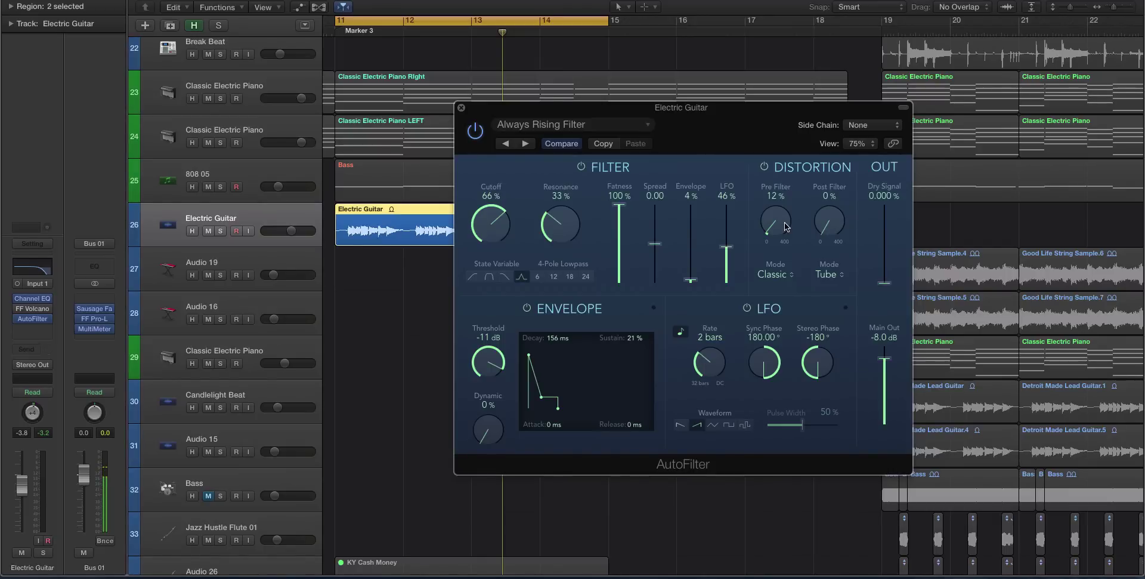
left_click(791, 266)
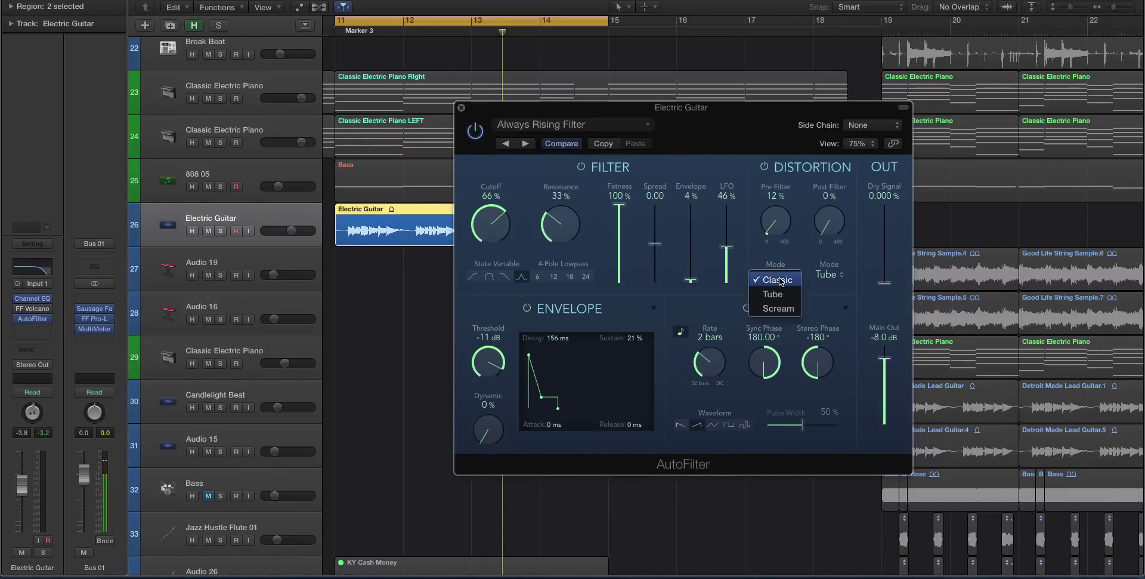
left_click(803, 245)
left_click(828, 274)
left_click(842, 267)
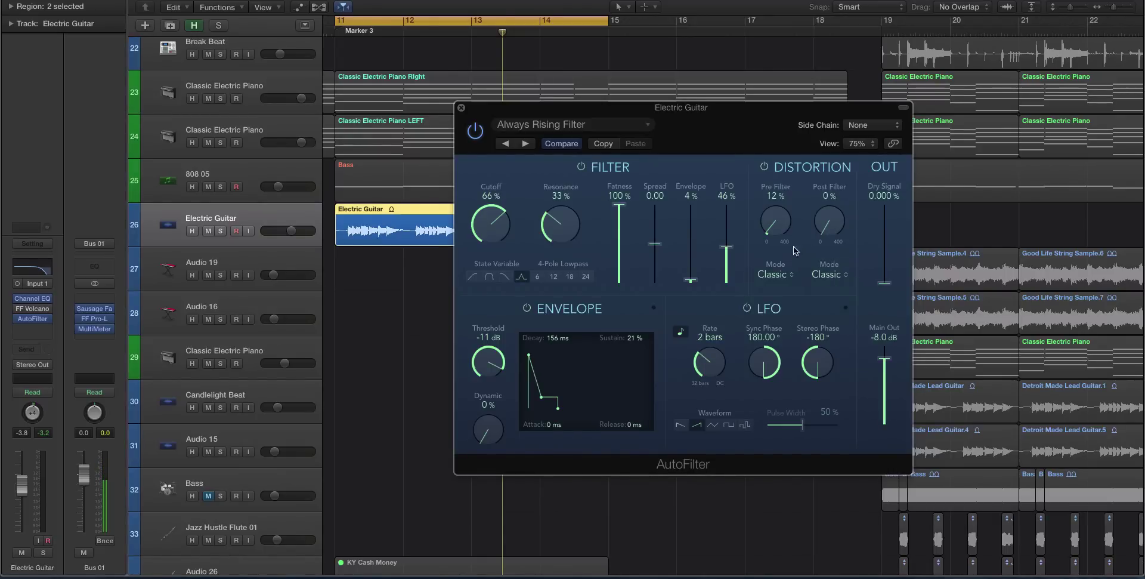
left_click(790, 273)
left_click(786, 254)
left_click(776, 274)
left_click(784, 309)
- Recall AutoFilter's defaults and audition pre-filter Scream and Tube during playback, ending on Classic
left_click(546, 124)
key("Return")
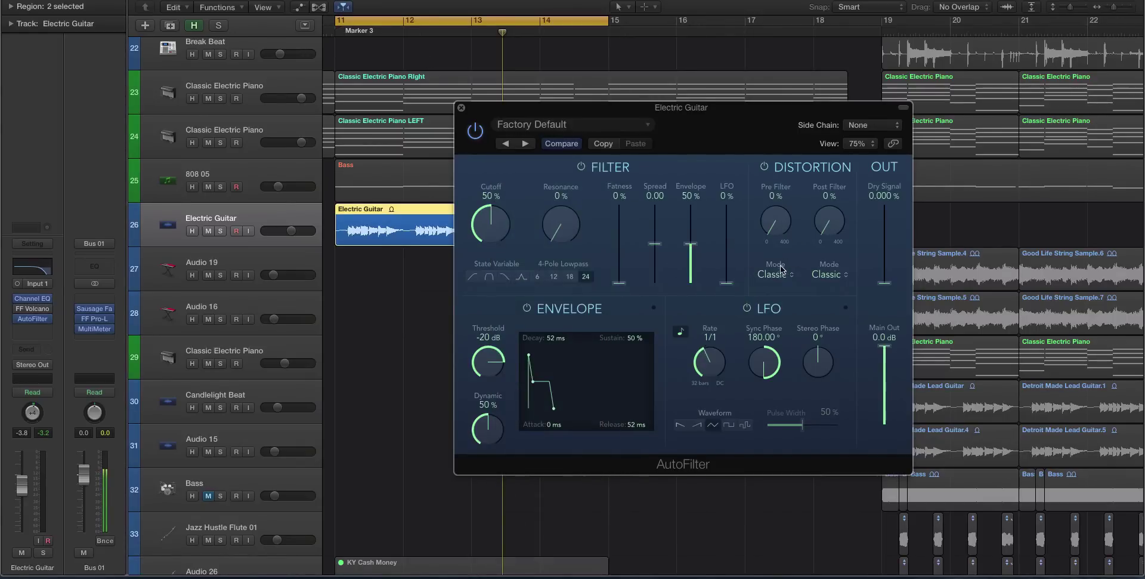
left_click(775, 274)
left_click(790, 308)
key("space")
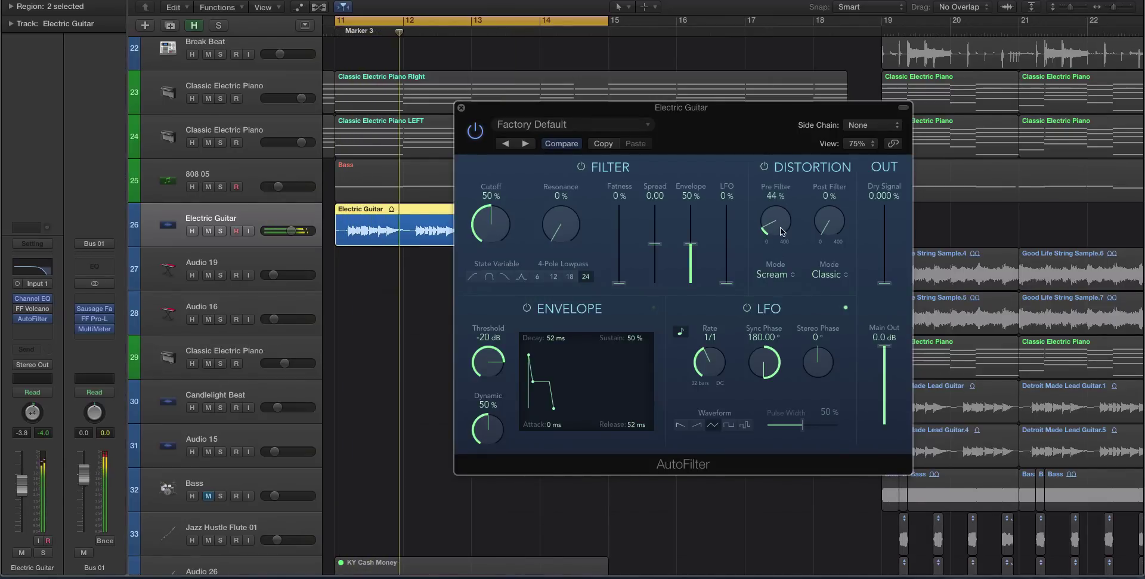
left_click(775, 273)
left_click(775, 262)
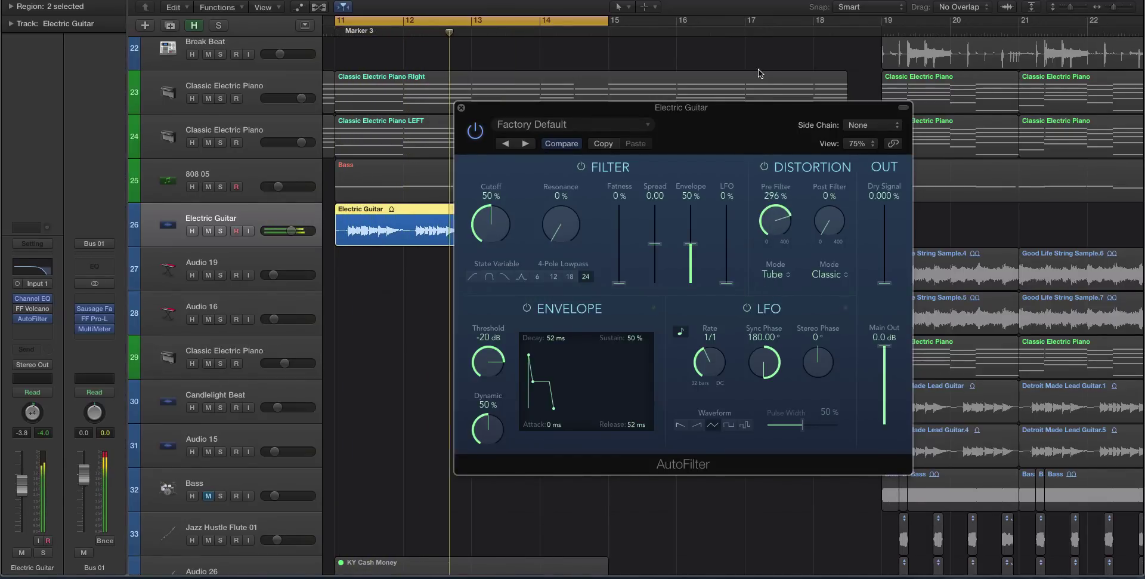
left_click(781, 276)
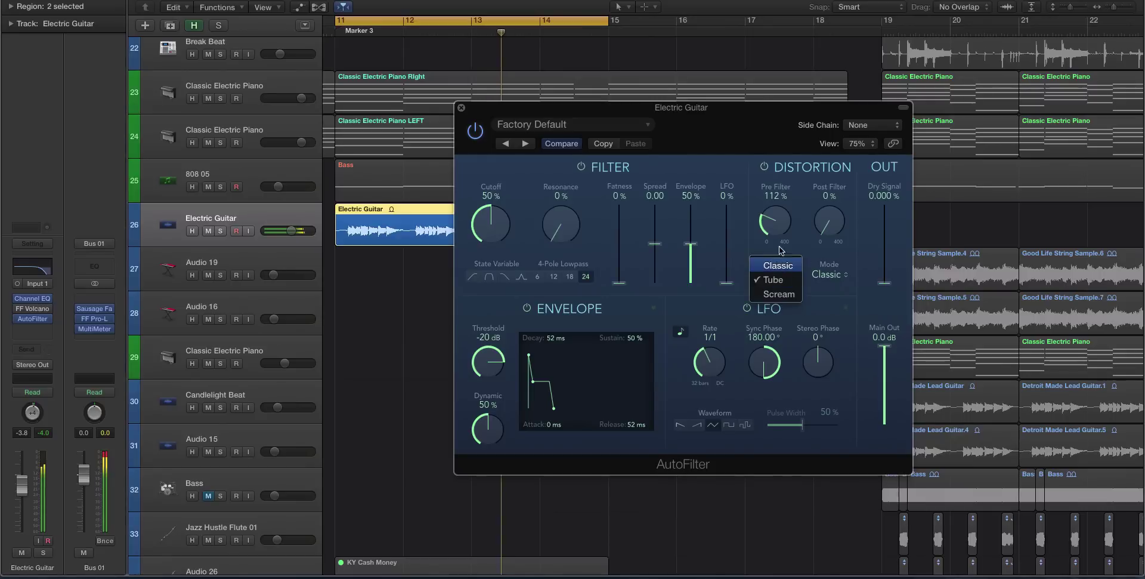
left_click(778, 265)
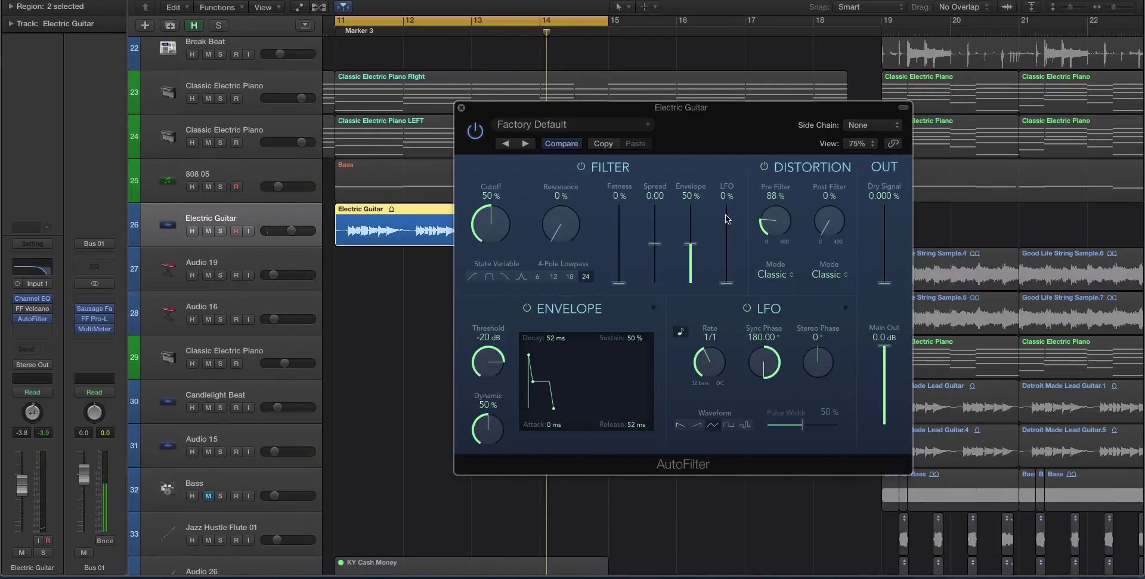
- Toggle the Filter and Distortion sections off and on, then bypass Distortion and LFO
left_click(582, 167)
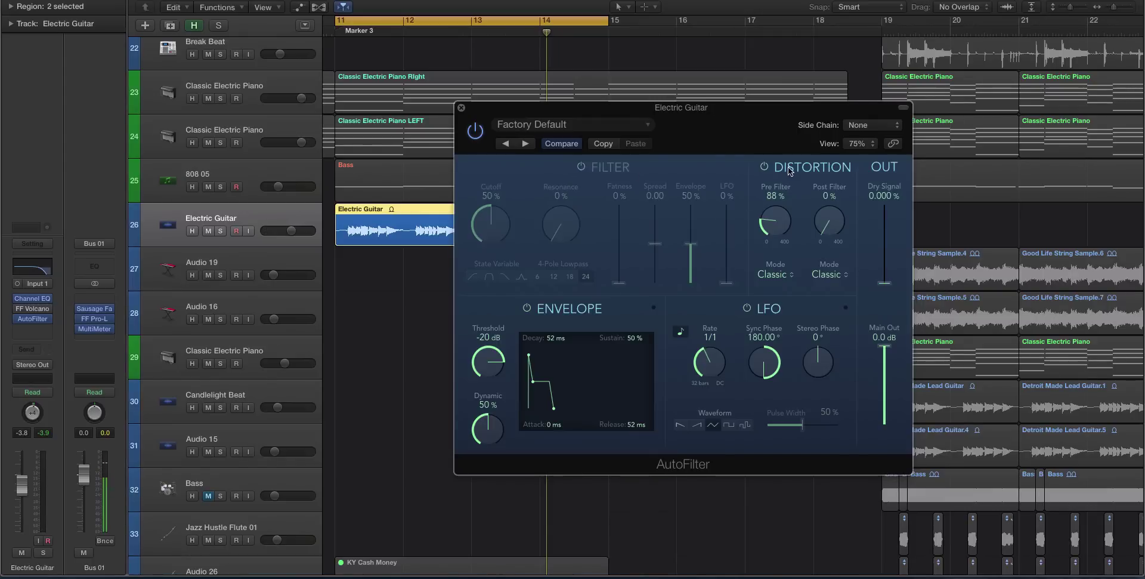
left_click(765, 167)
left_click(582, 167)
left_click(764, 167)
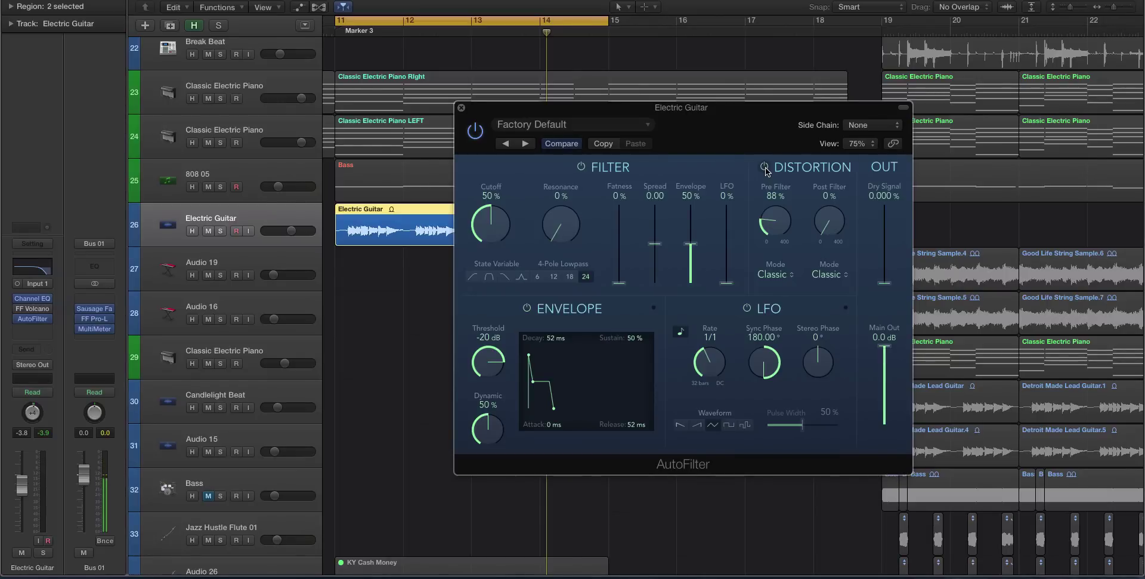
left_click(765, 167)
left_click(746, 308)
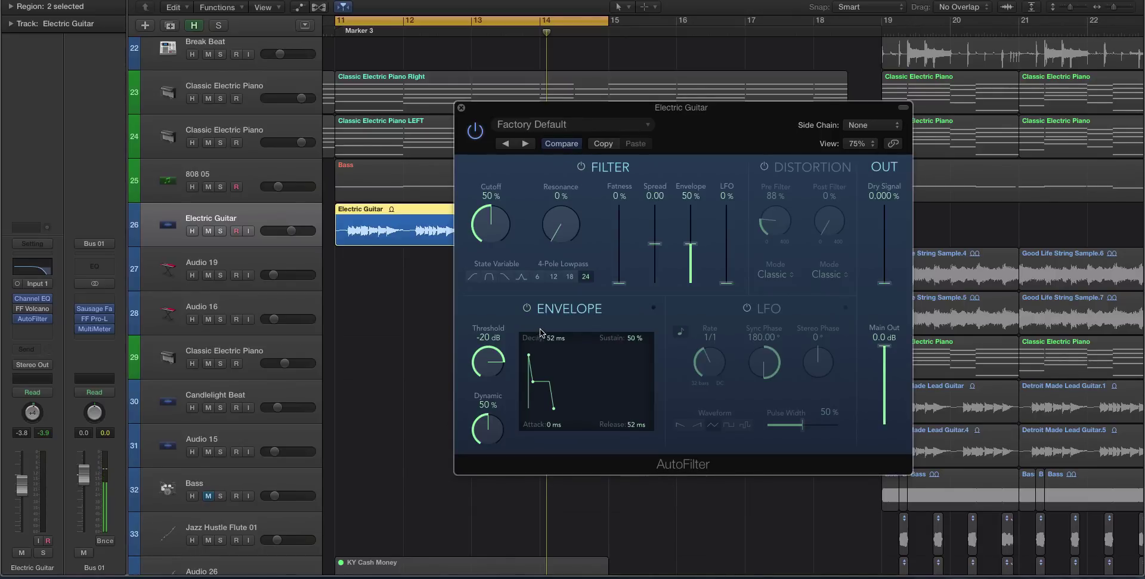
- Replace AutoFilter with a mono MultiMeter, then open Bus 01's MultiMeter and start playback
left_click(462, 109)
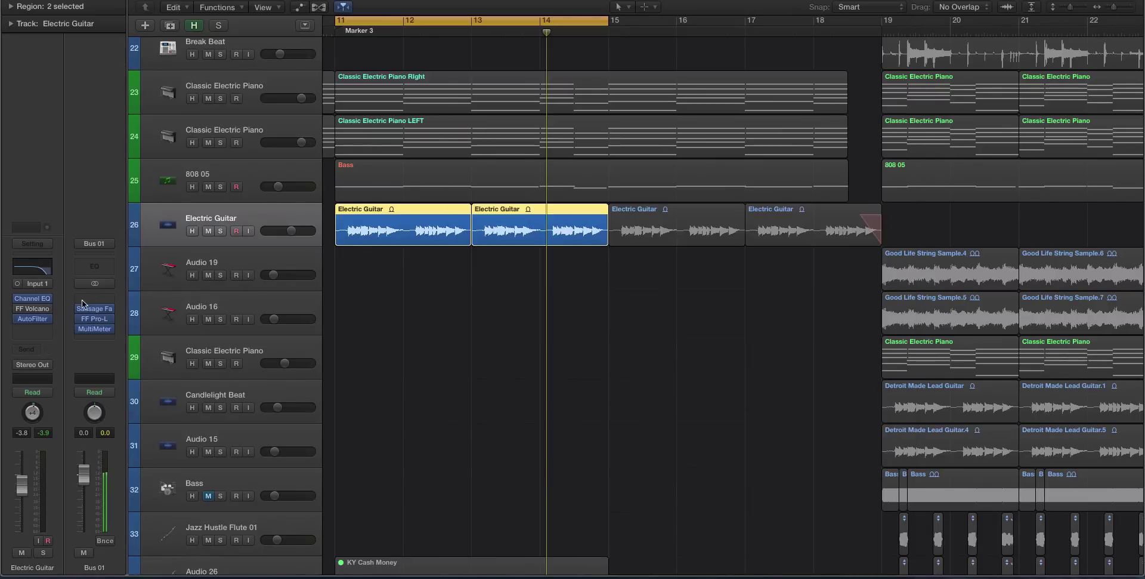
left_click(45, 321)
mouse_move(51, 439)
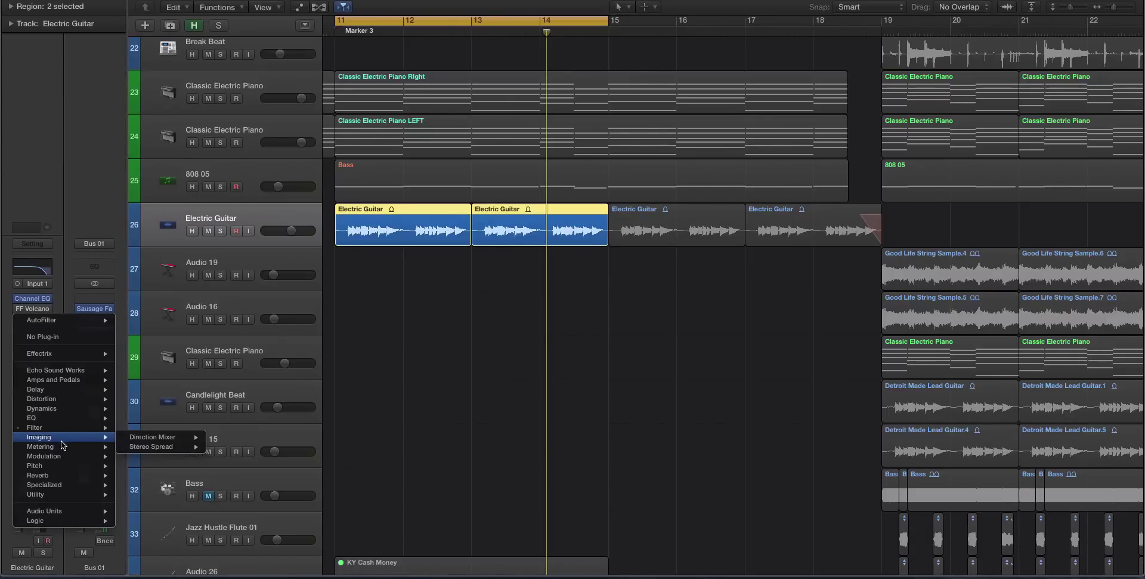
left_click(222, 466)
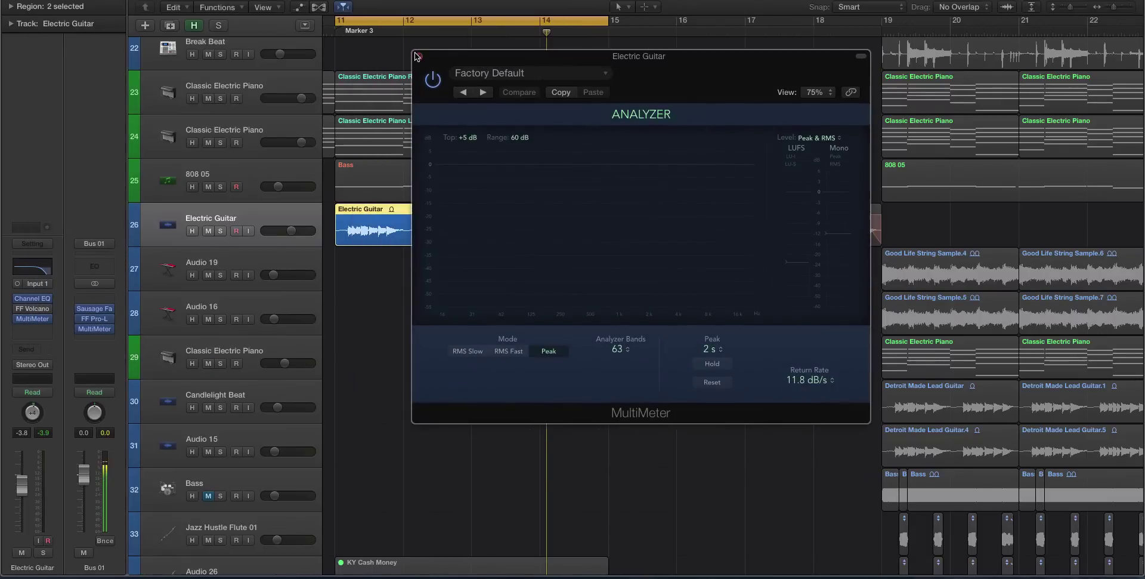
key("super+w")
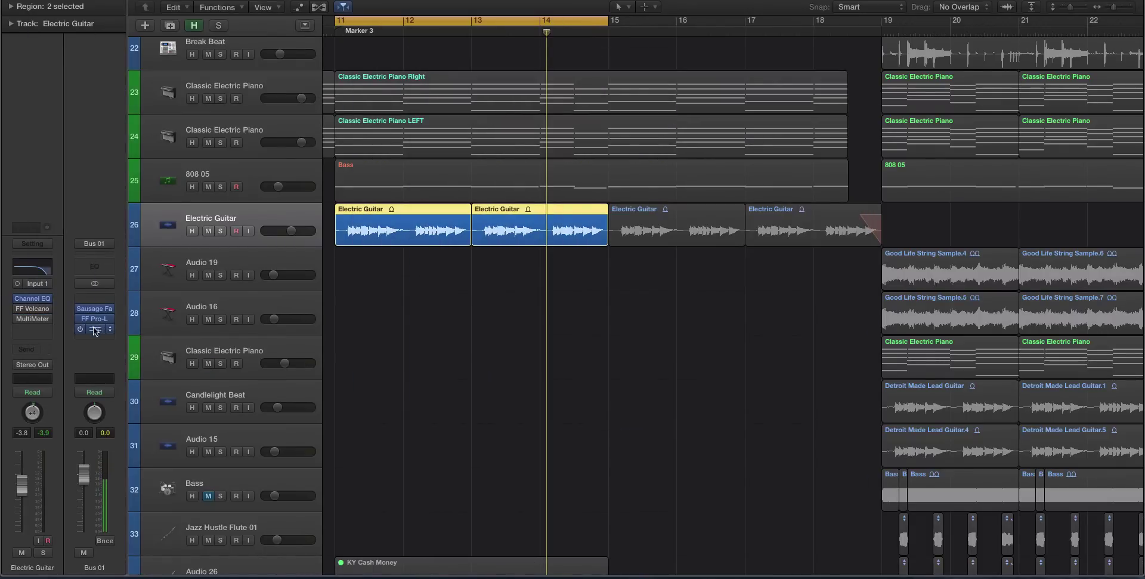
left_click(96, 330)
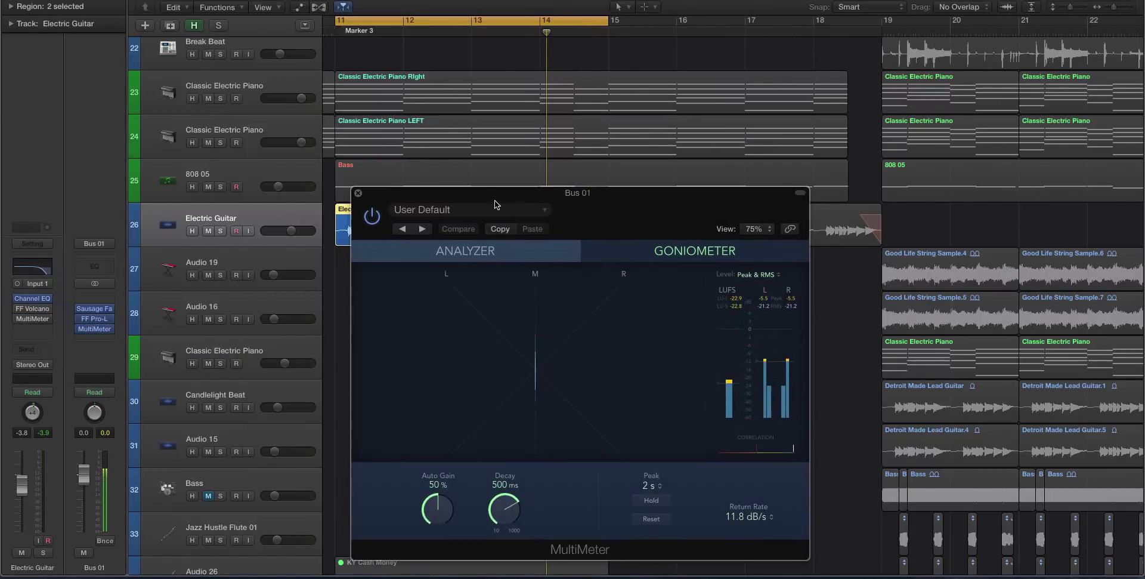
key("space")
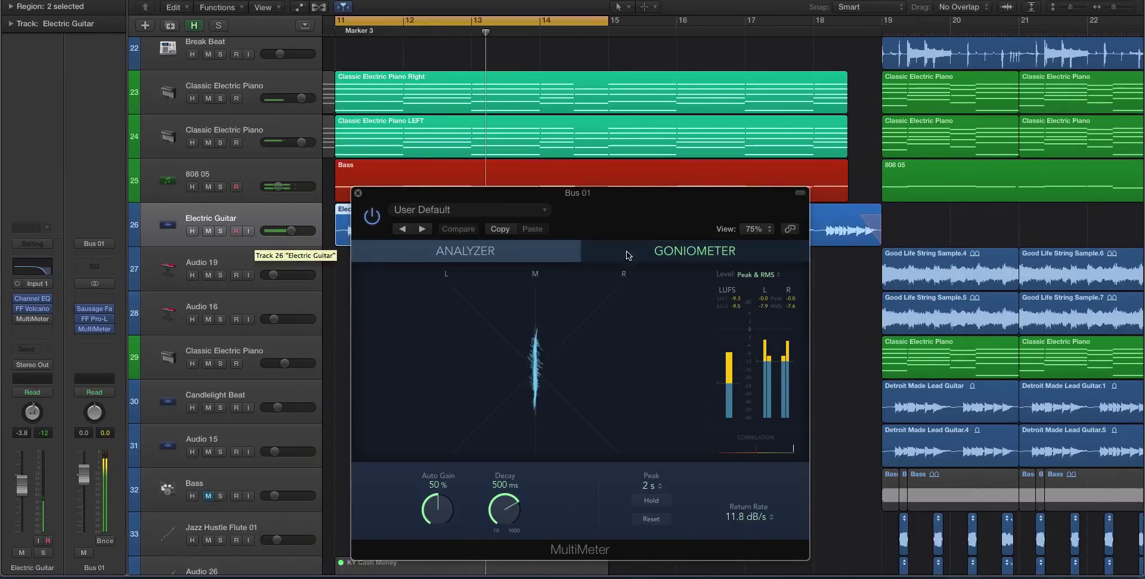
- Switch the MultiMeter's level readings to RMS, then to Peak
left_click(757, 274)
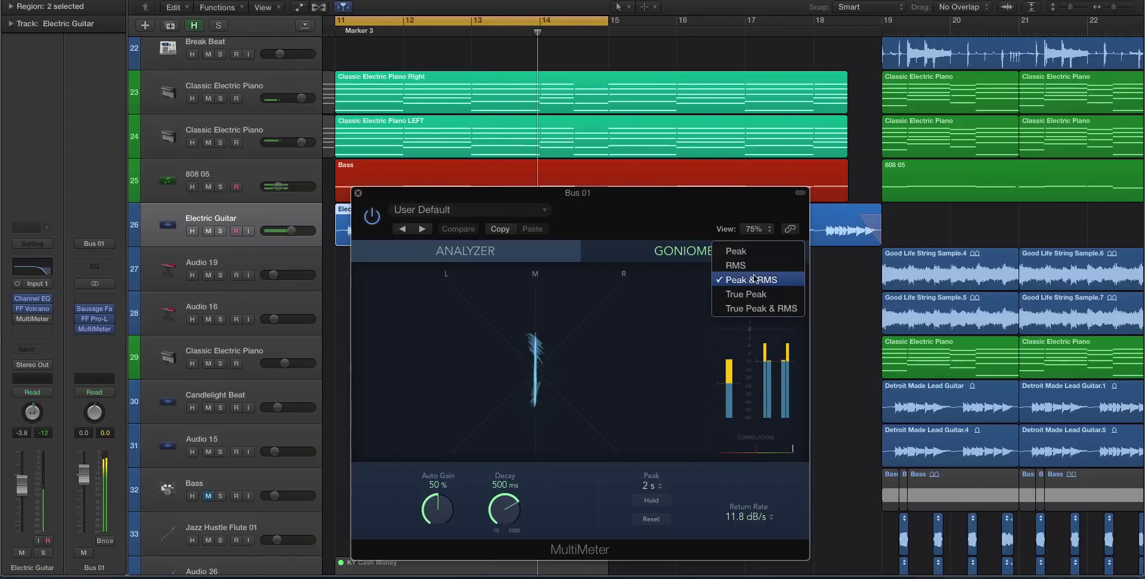
left_click(751, 266)
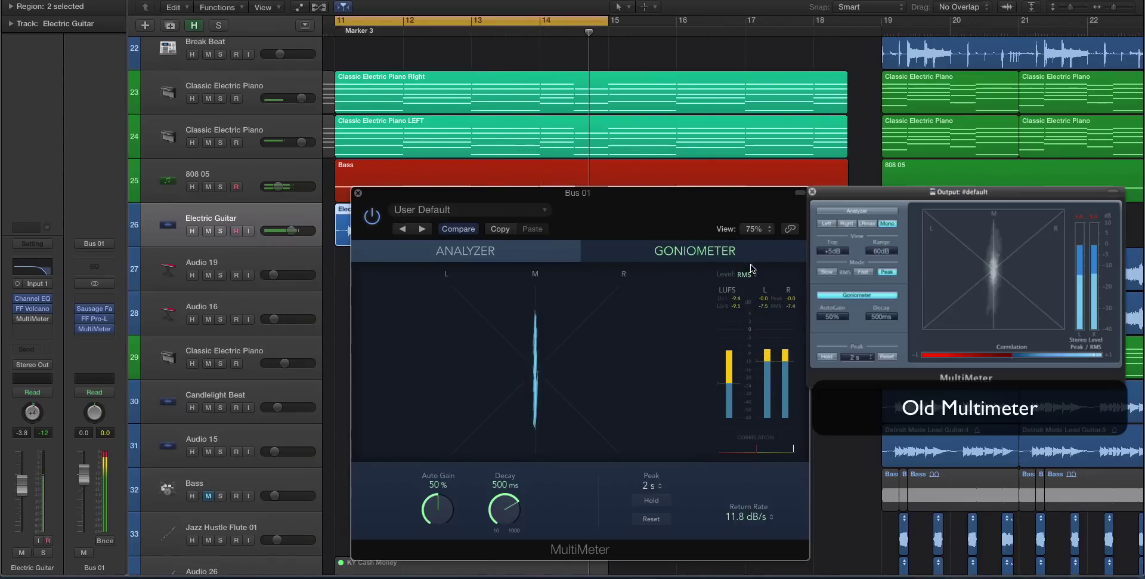
left_click(745, 276)
left_click(753, 263)
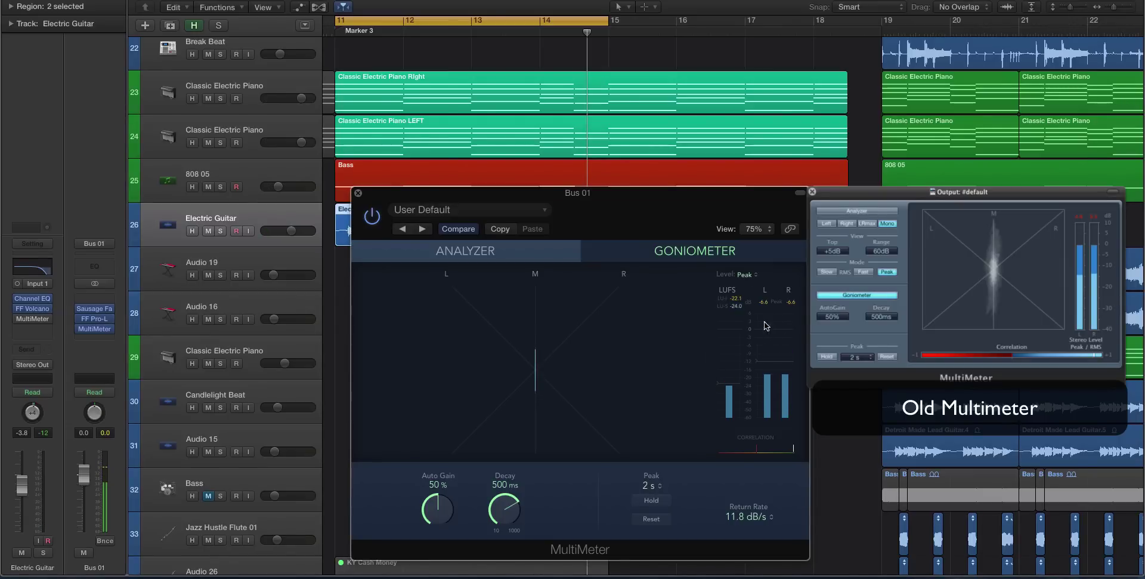
left_click(742, 272)
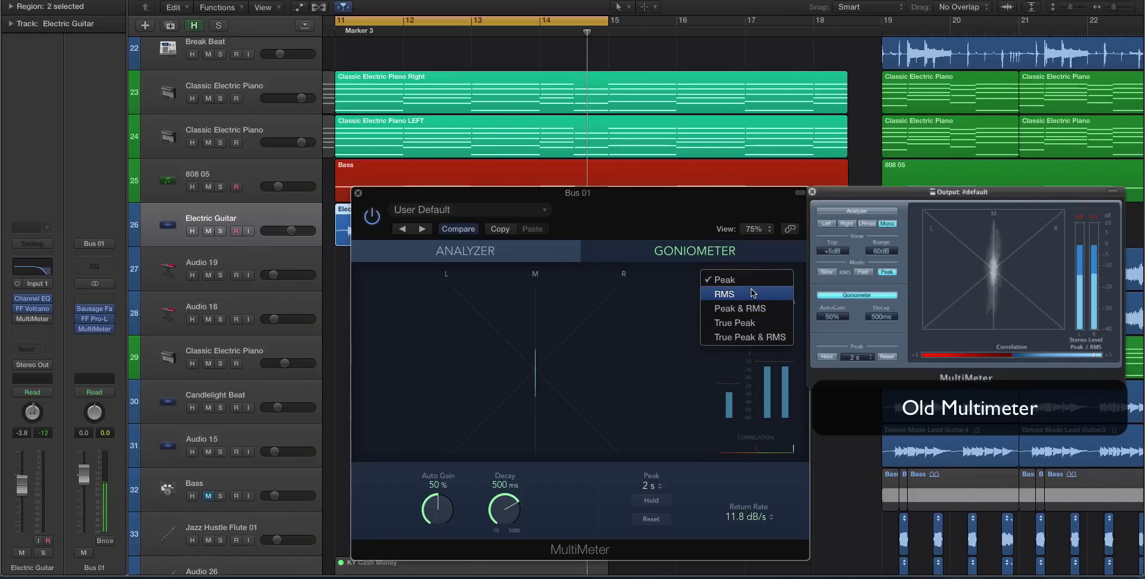
left_click(687, 290)
- During playback, try RMS, settle on Peak & RMS, then show the Analyzer view
key("space")
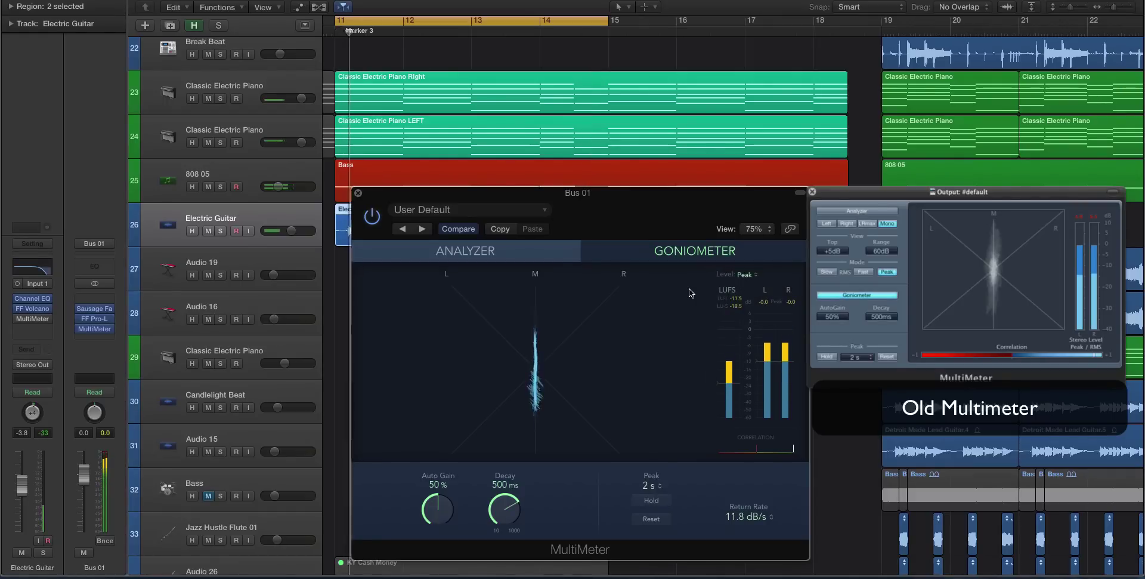
left_click(745, 275)
left_click(749, 293)
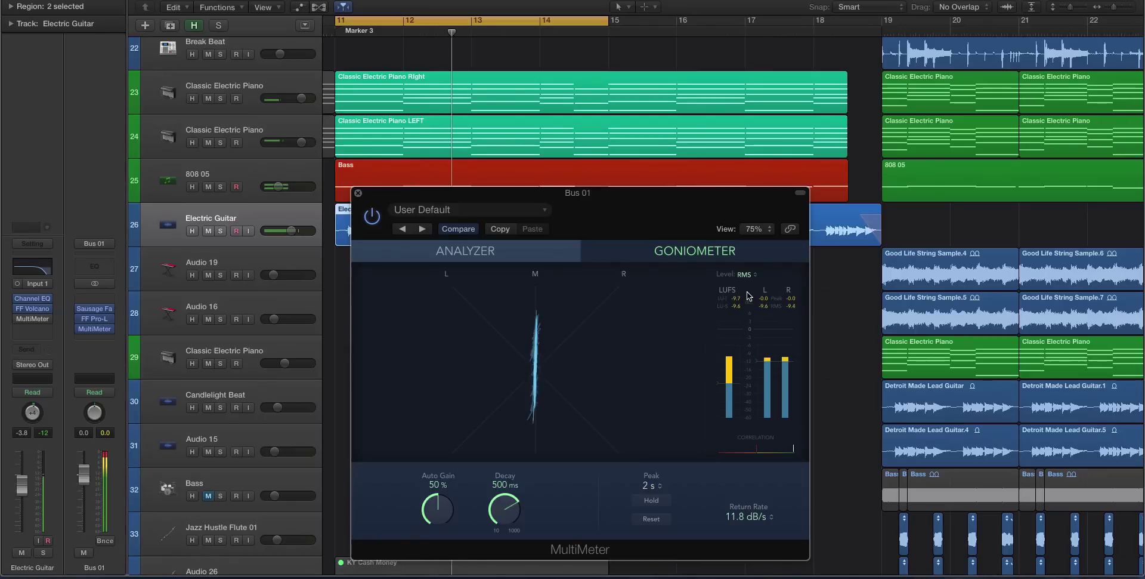
left_click(747, 275)
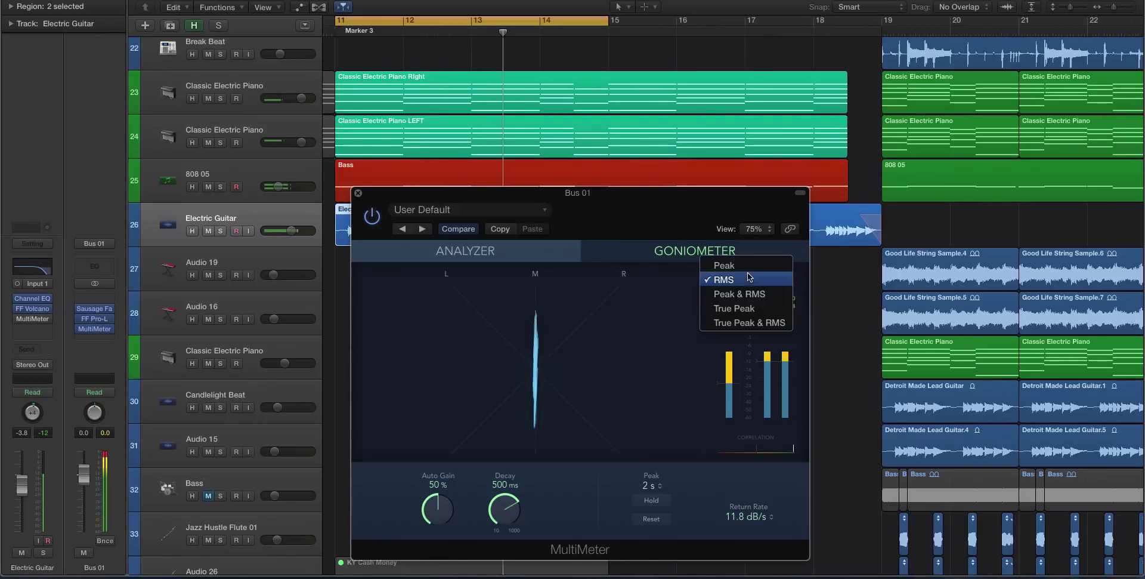
left_click(755, 294)
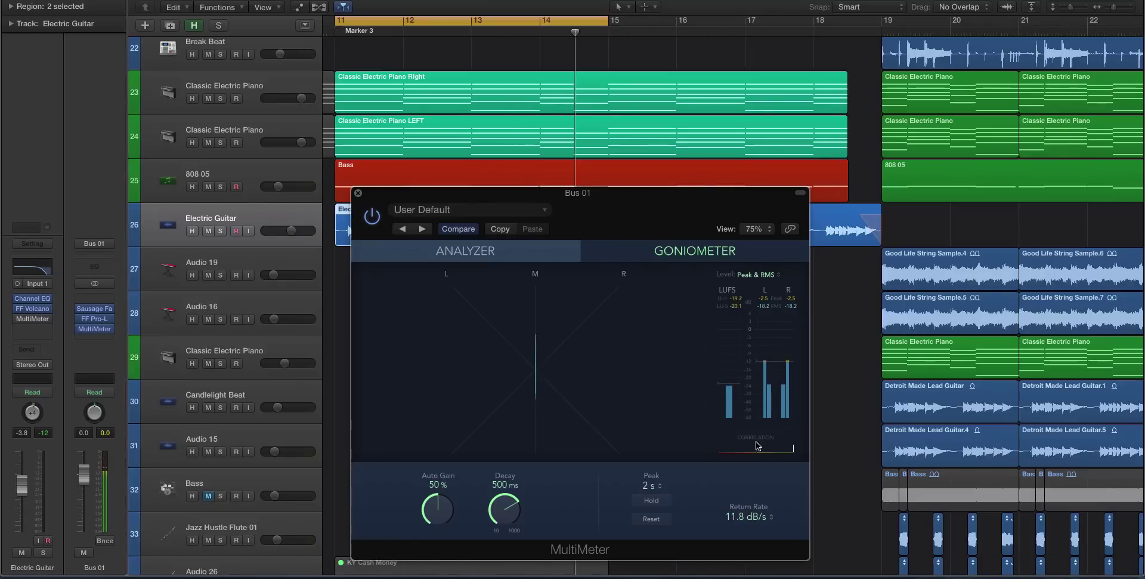
key("space")
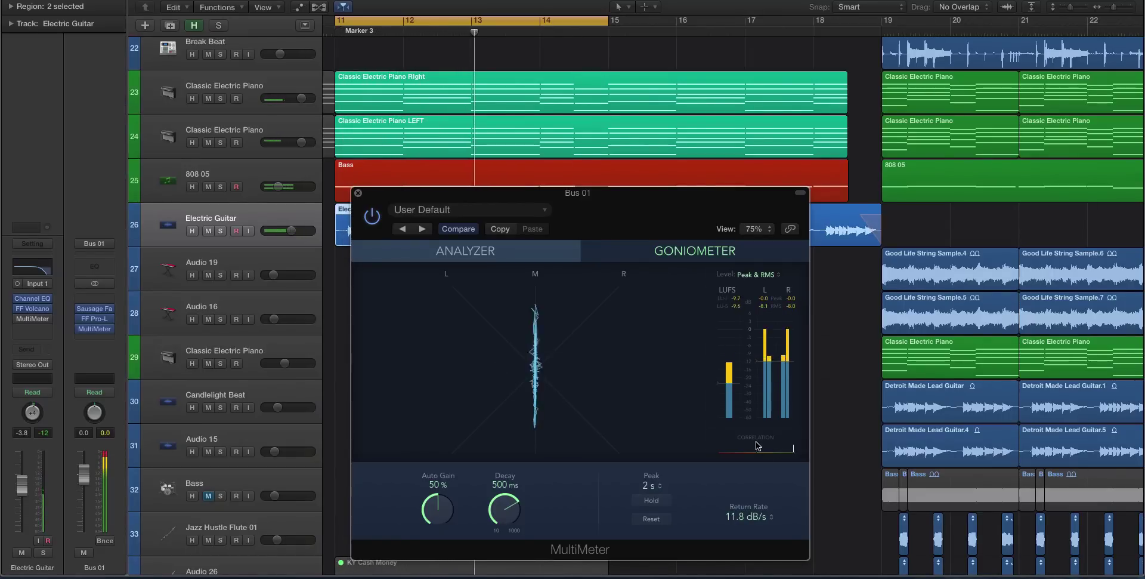
left_click(477, 250)
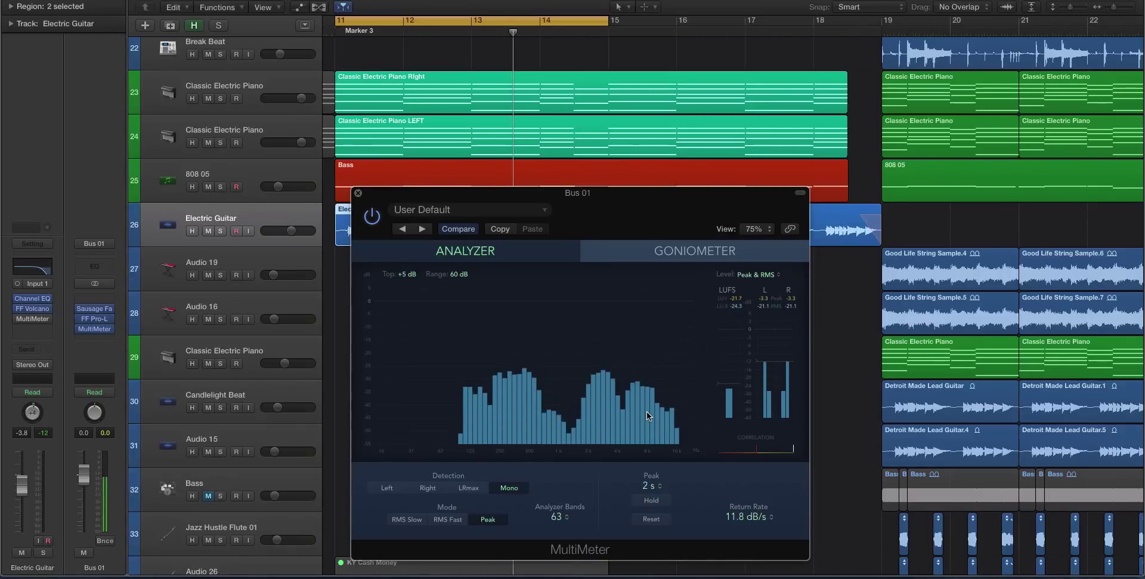
- Widen the analyzer's decibel range and set its band count to 63 after trying 31
key("Return")
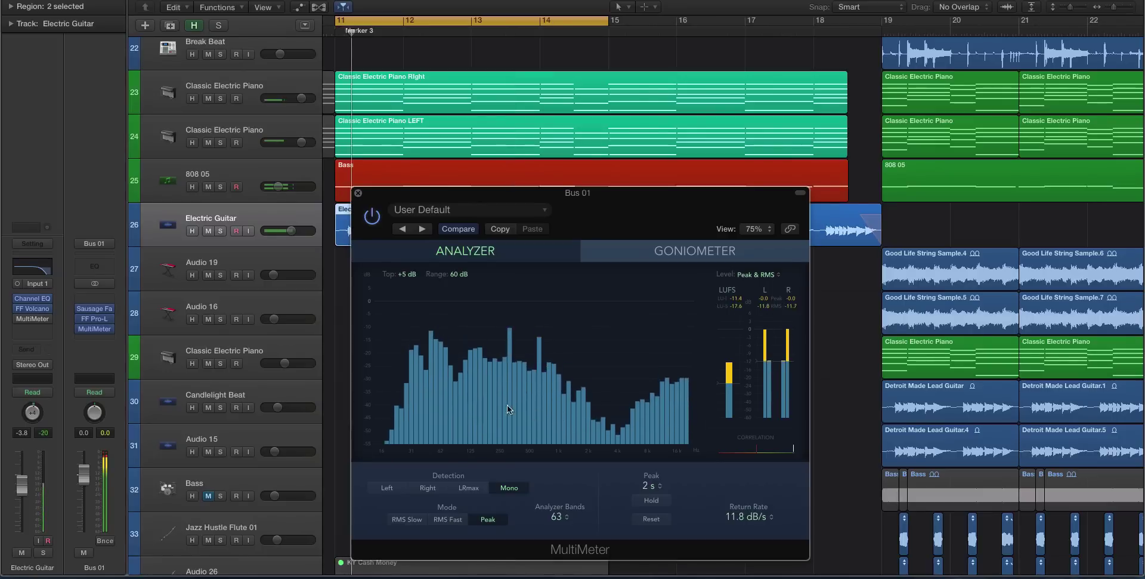
left_click_drag(459, 273, 451, 171)
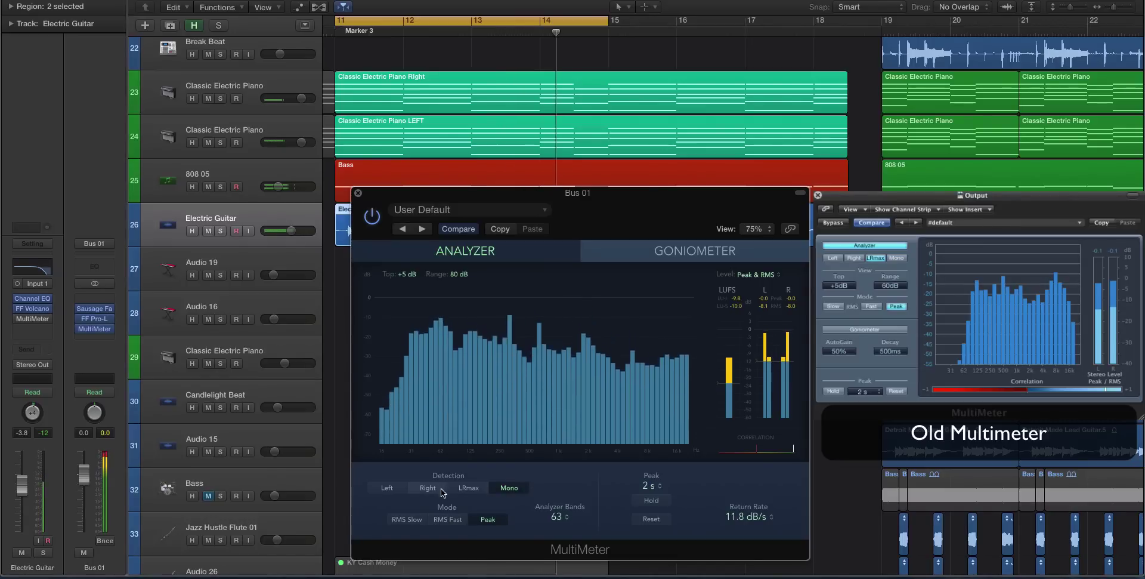
left_click(567, 517)
left_click(562, 507)
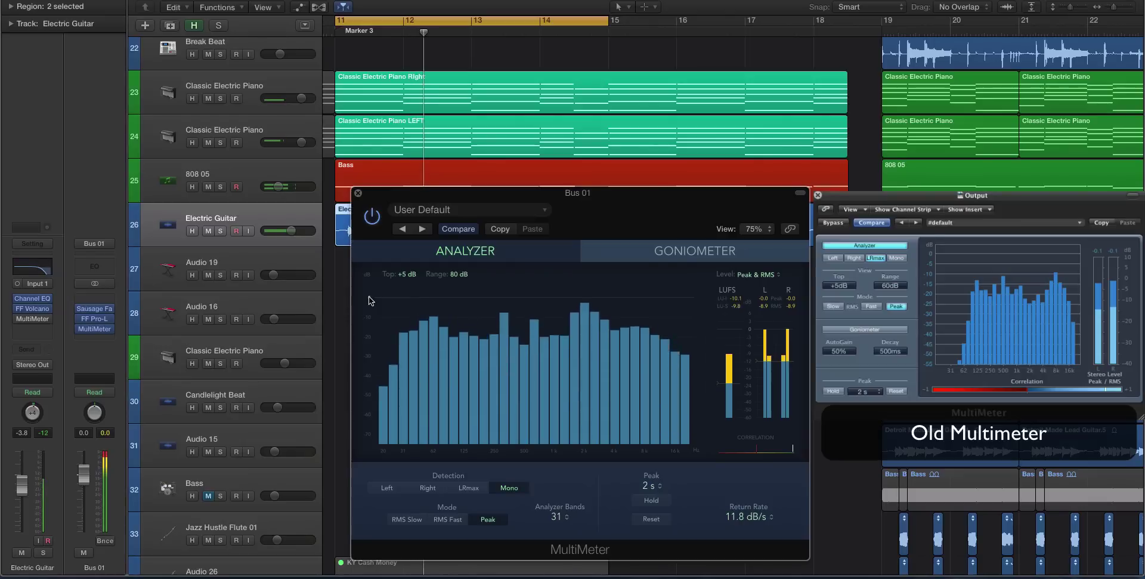
left_click(556, 515)
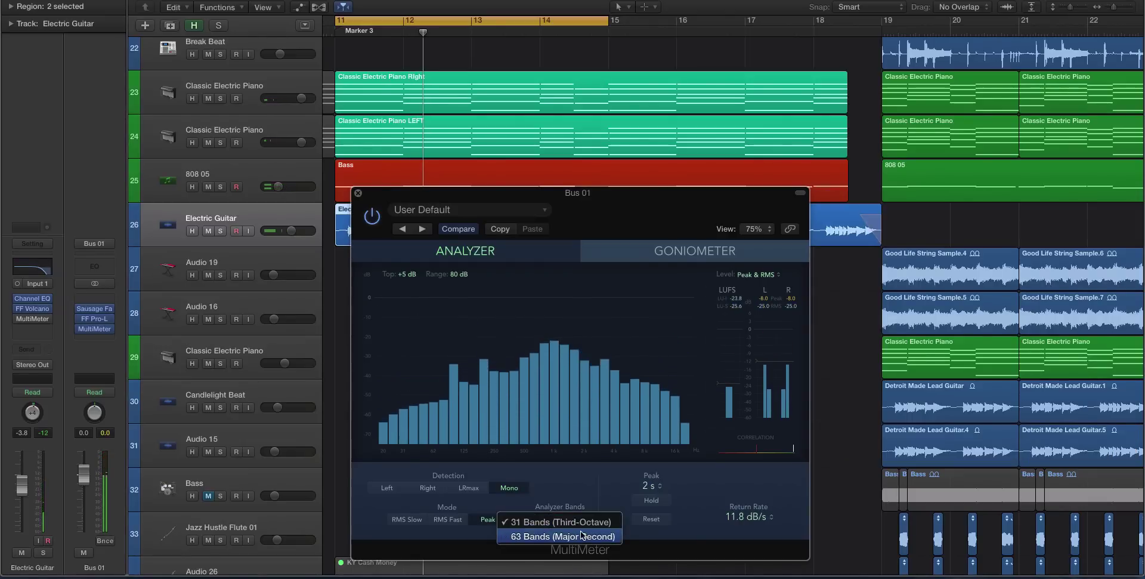
left_click(582, 534)
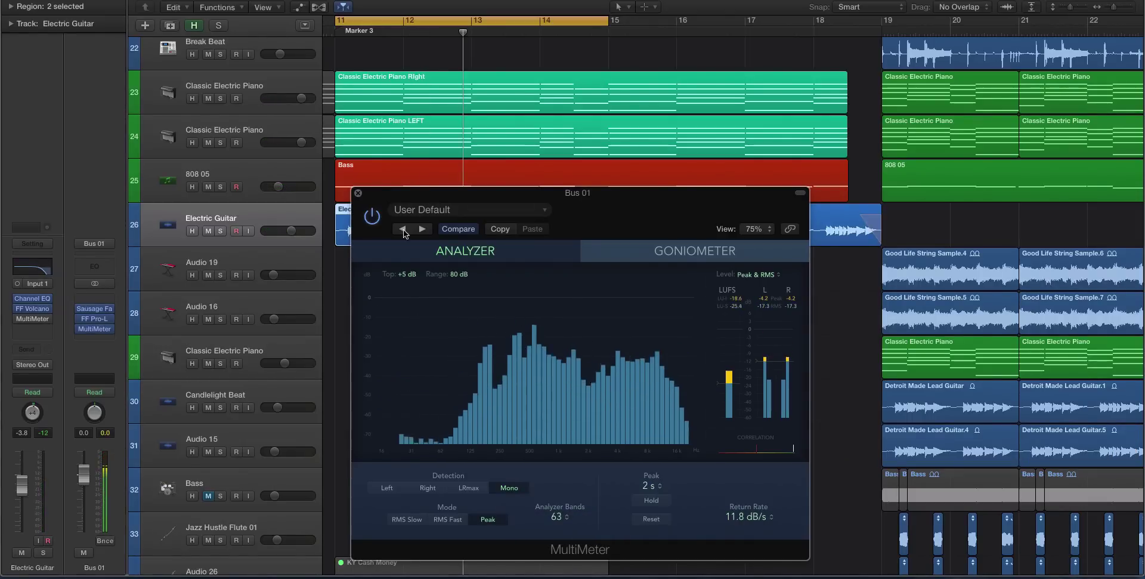
- Compare the Goniometer and Analyzer views, then close the MultiMeter window
left_click(650, 255)
left_click(511, 250)
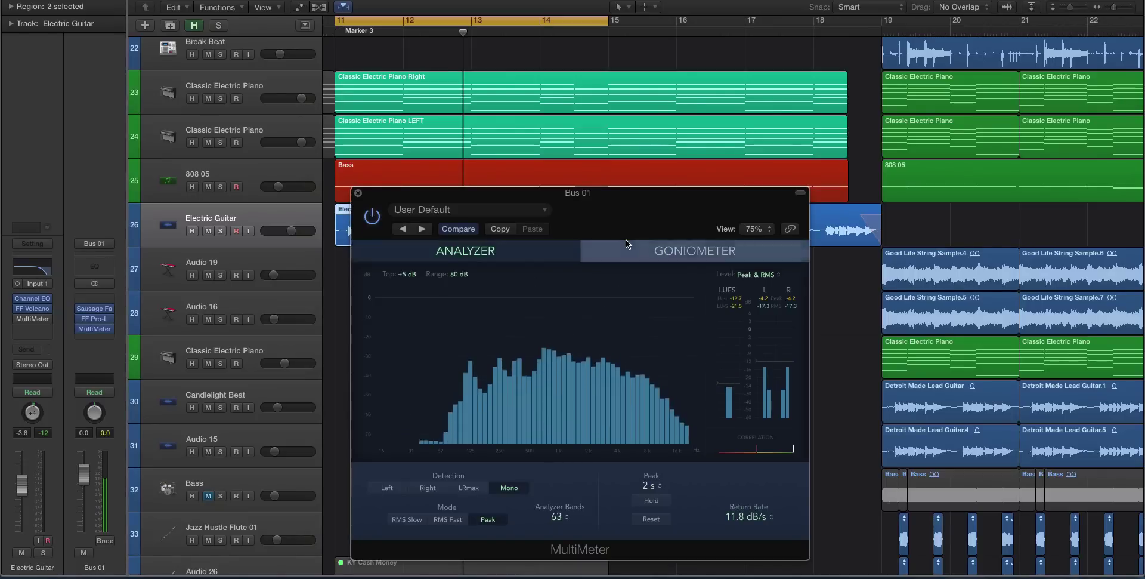
left_click(626, 253)
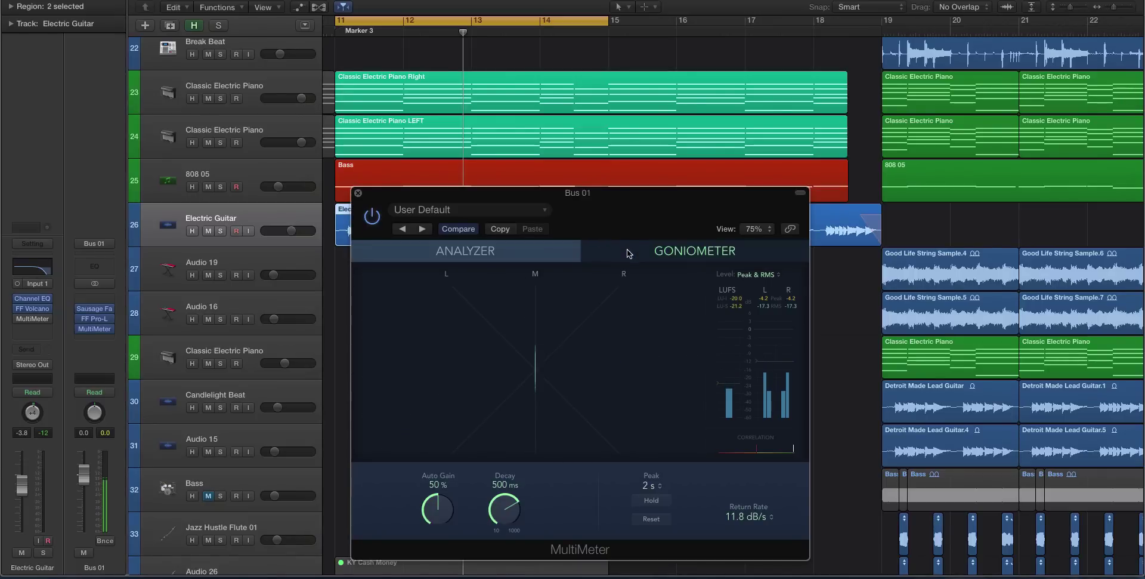
left_click(358, 194)
- Insert Modulation > Ensemble in Mono->Stereo below FF Volcano and play it back
left_click(48, 319)
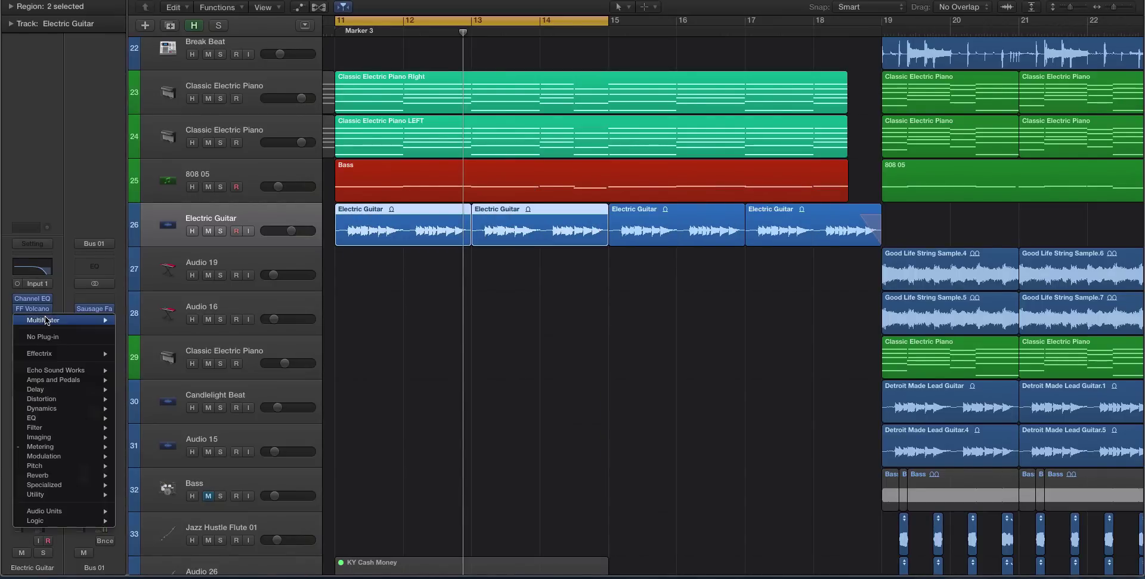
mouse_move(78, 457)
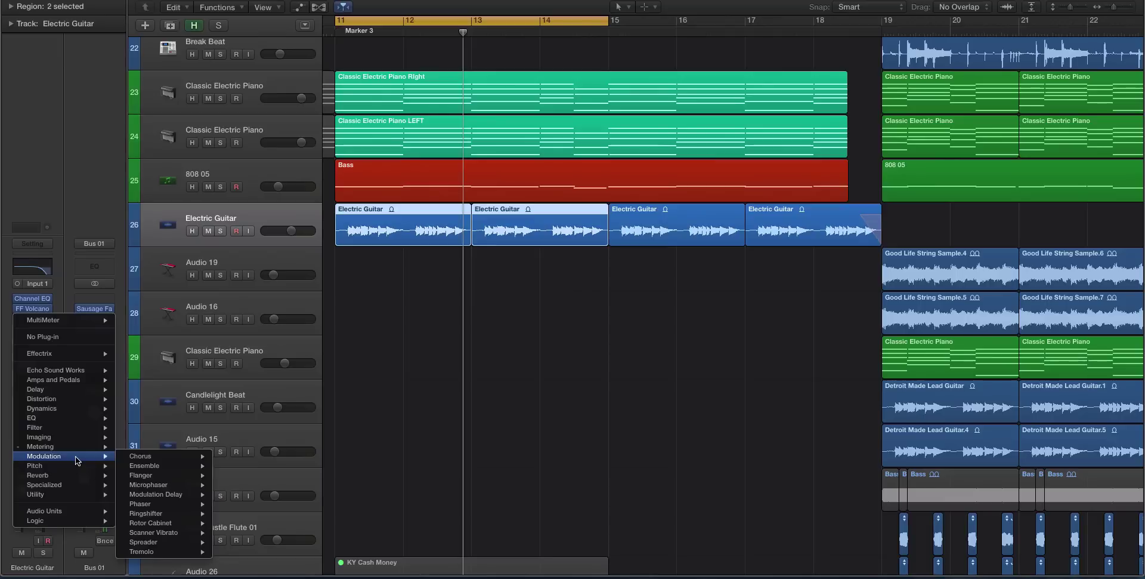
mouse_move(151, 466)
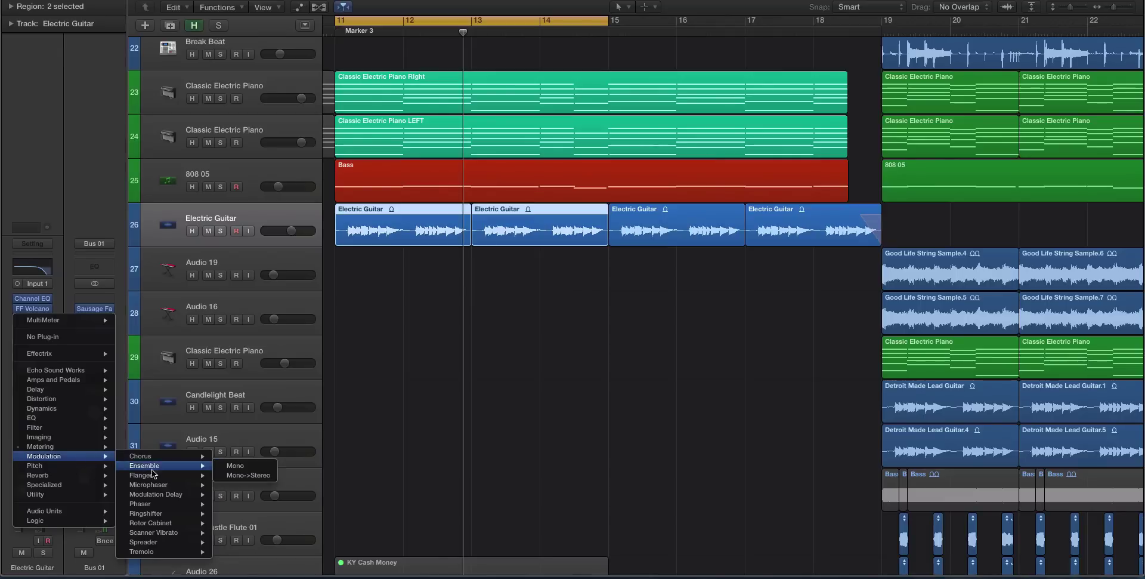
left_click(238, 474)
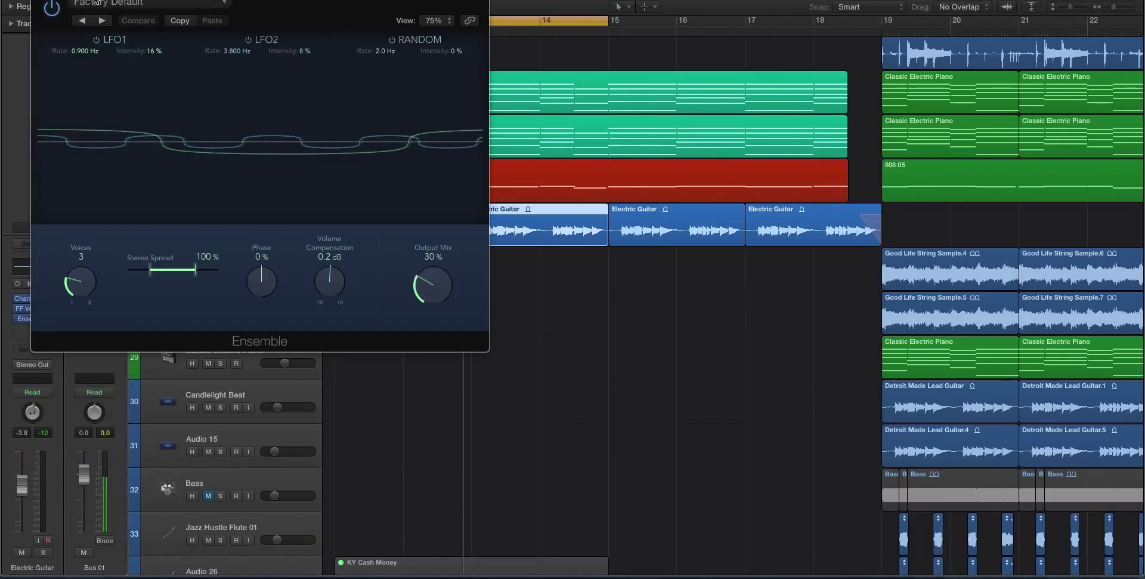
left_click_drag(91, 1, 463, 83)
key("space")
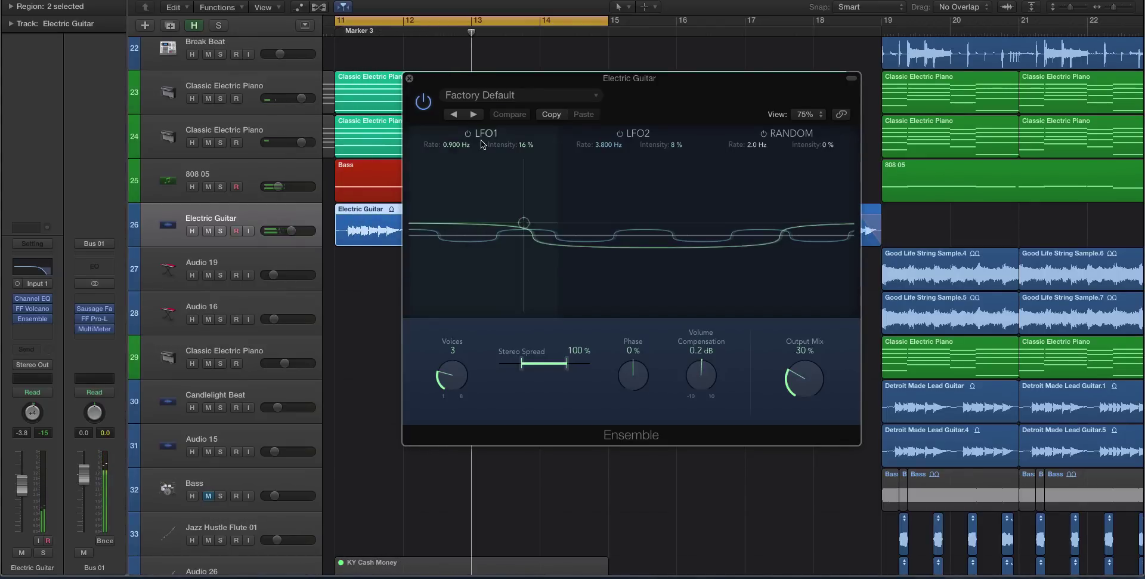
- Set Ensemble LFO1 to 4.700 Hz at 54% intensity and raise LFO2 intensity to 47%
left_click_drag(456, 145, 457, 134)
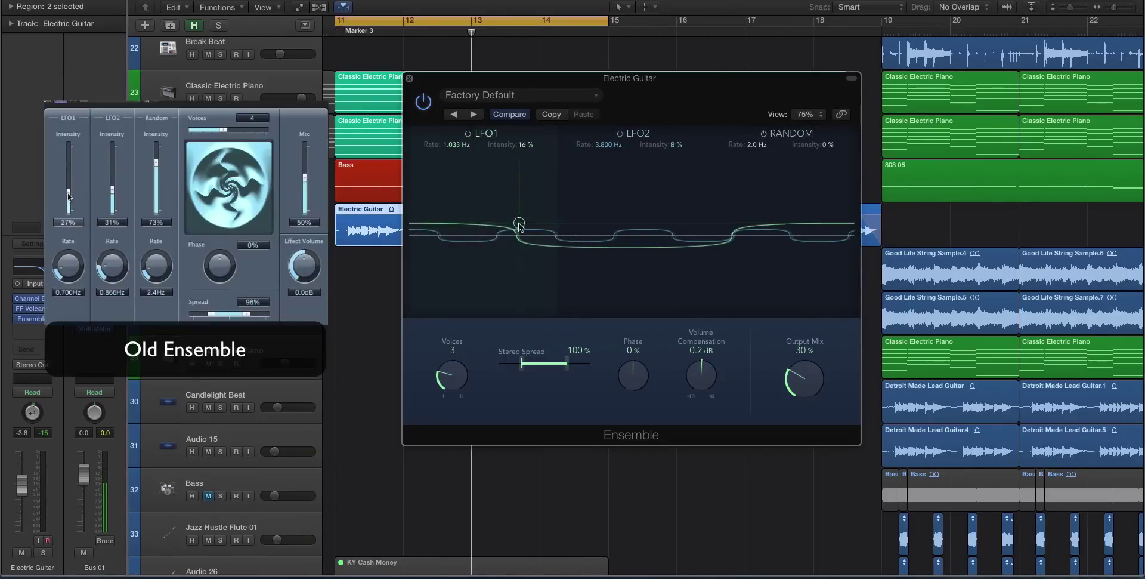
left_click_drag(519, 225, 472, 194)
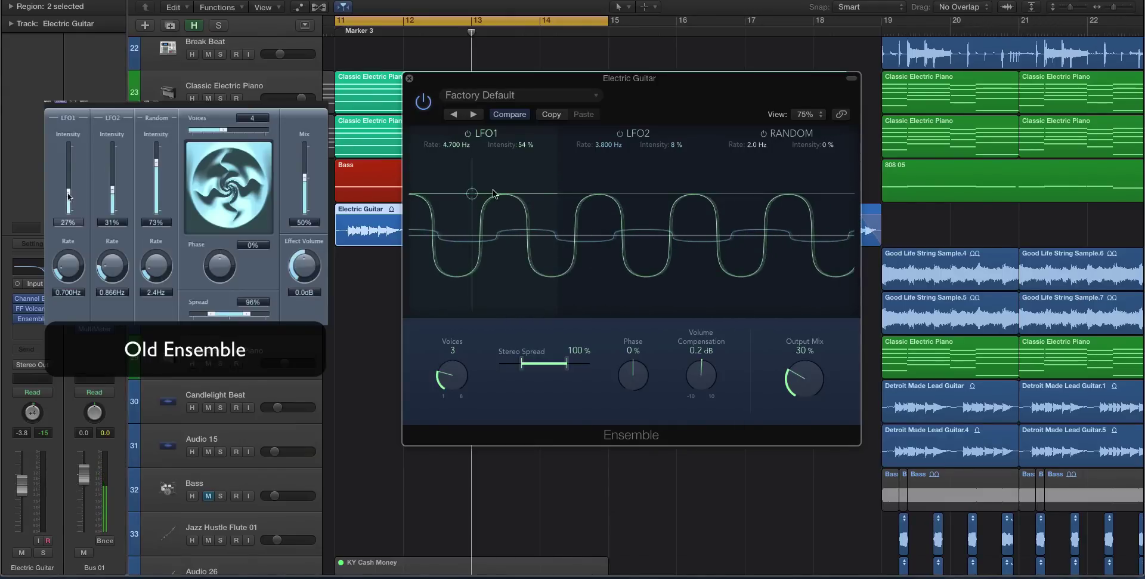
left_click_drag(621, 232, 623, 201)
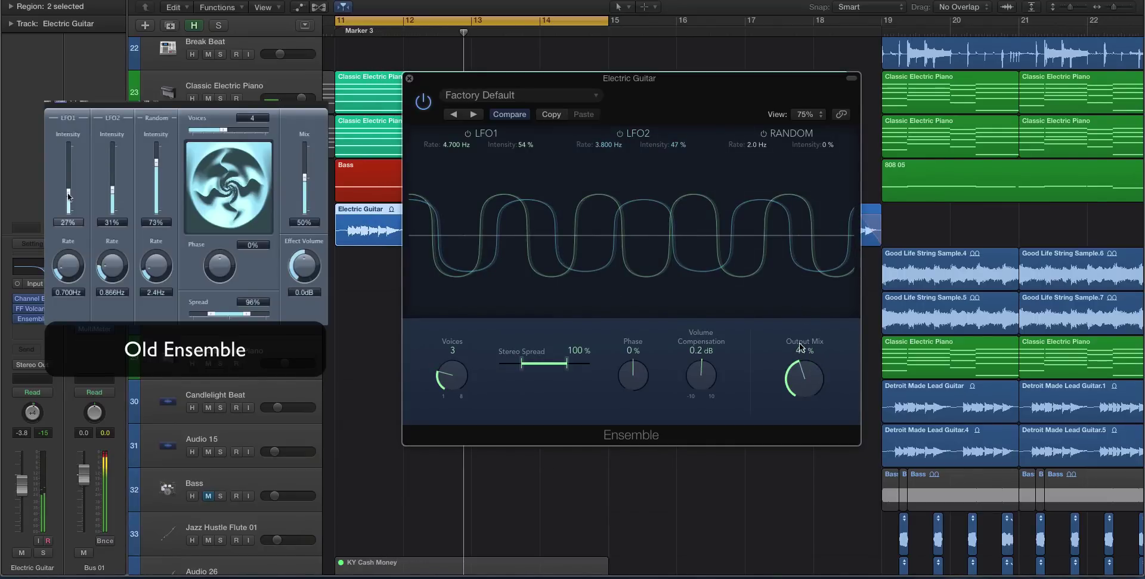
- Toggle LFO2 to compare, slow LFO1 to 3.800 Hz, and re-enable and realign LFO2
left_click(619, 134)
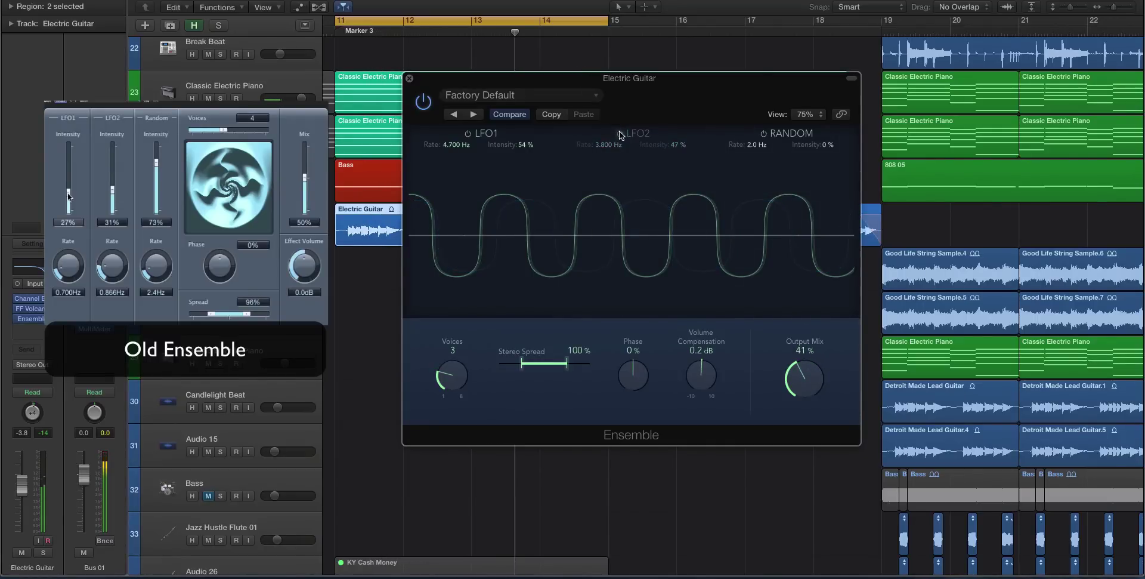
left_click(619, 133)
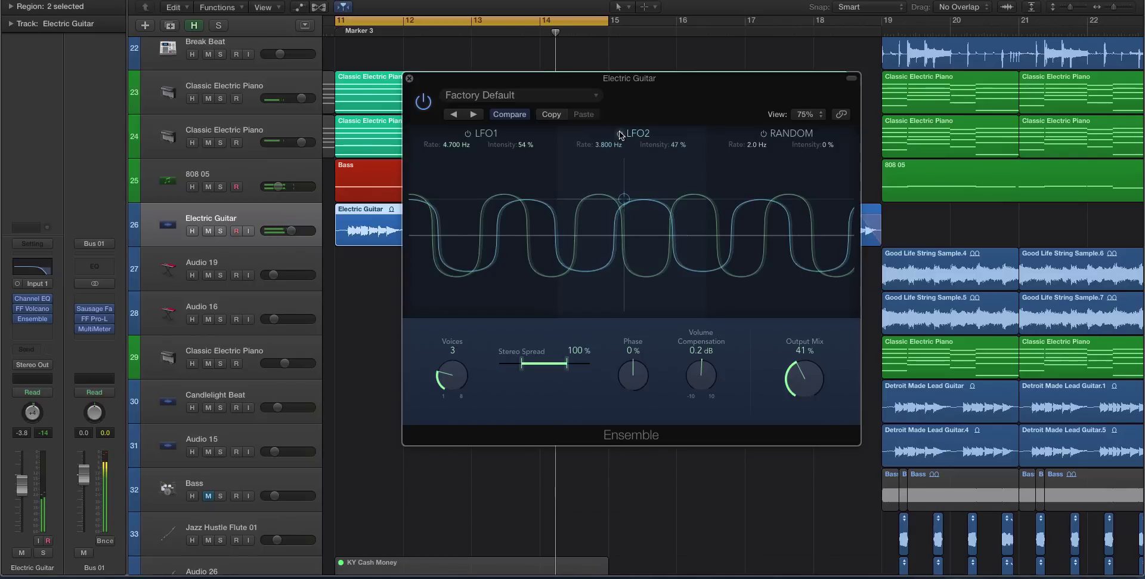
left_click(619, 134)
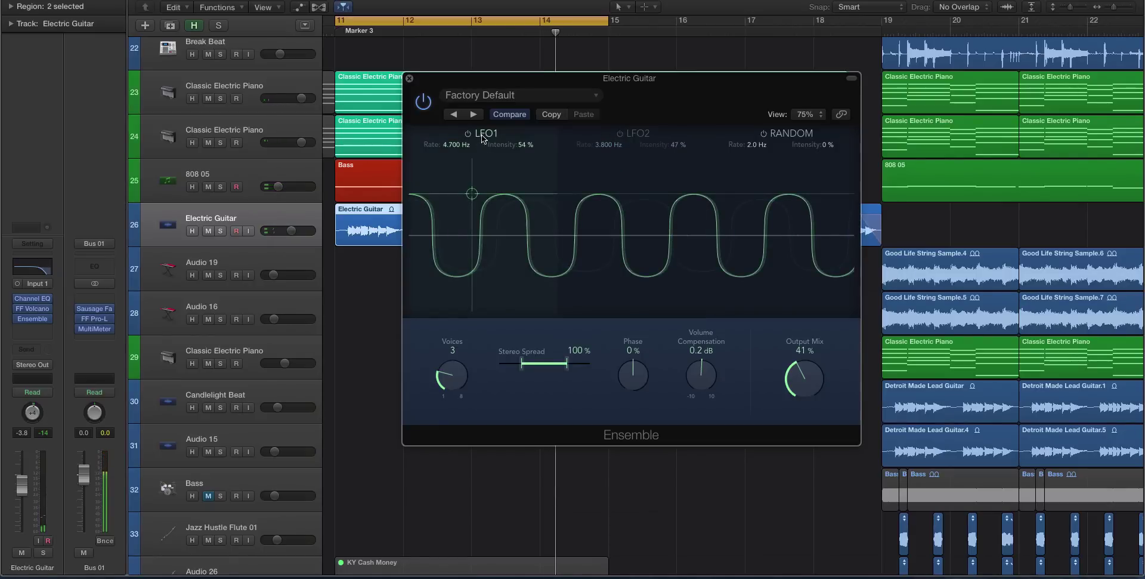
left_click_drag(472, 194, 472, 189)
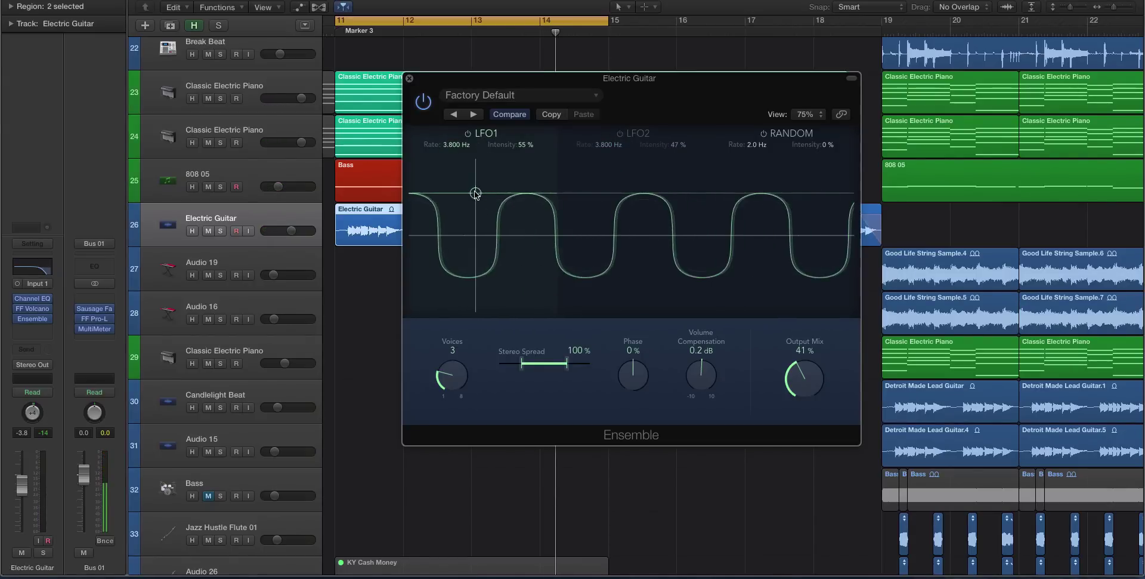
left_click(618, 135)
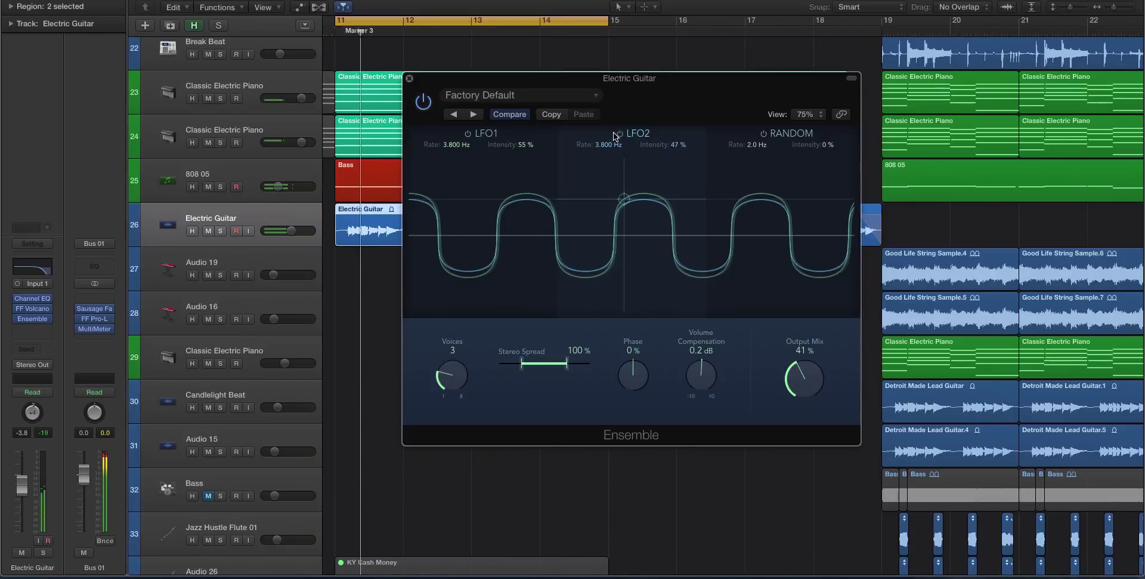
left_click_drag(624, 198, 620, 195)
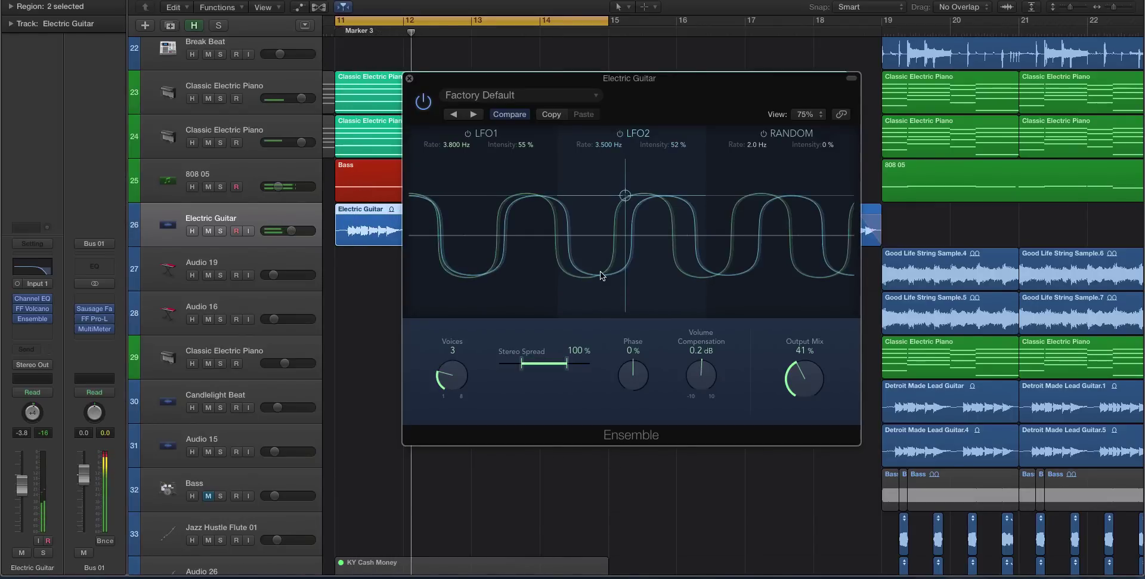
- Set output mix to 21%, voices to 8, turn off Random, and close Ensemble
left_click_drag(774, 361, 723, 414)
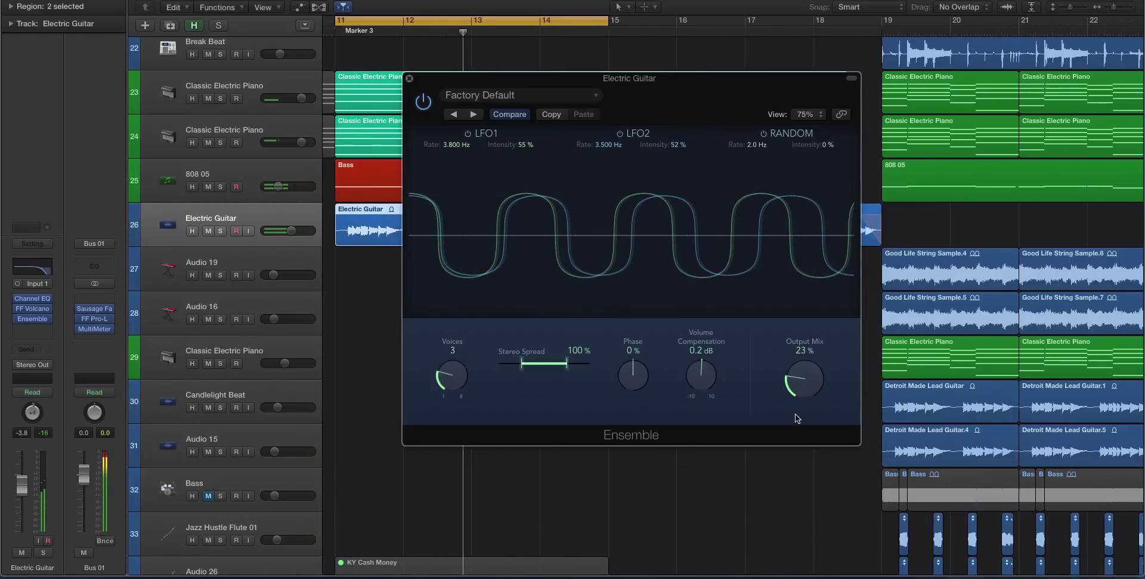
left_click_drag(451, 375, 428, 244)
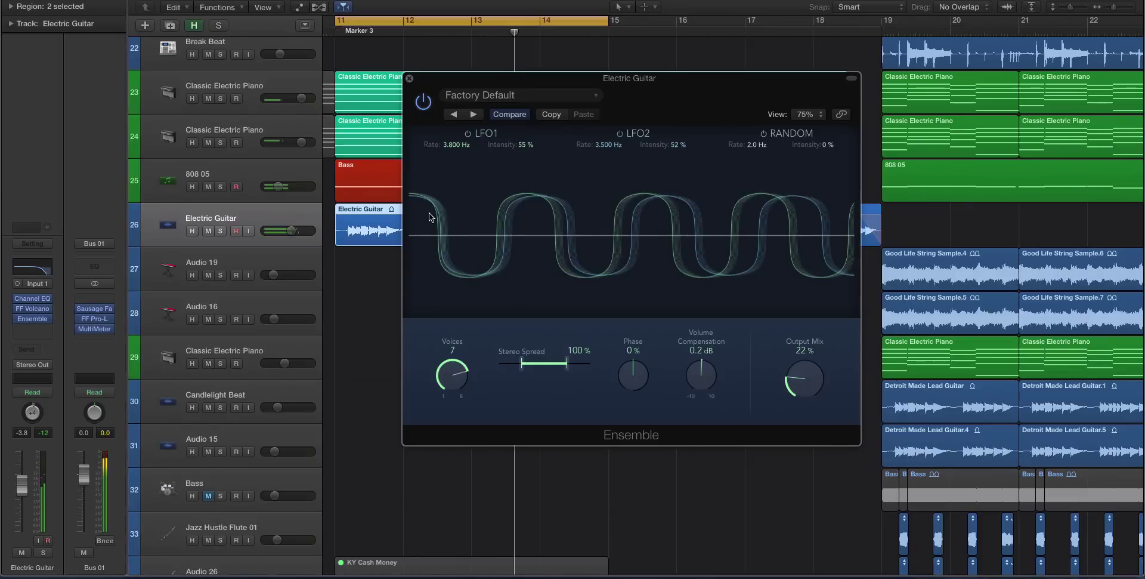
left_click_drag(803, 392, 802, 394)
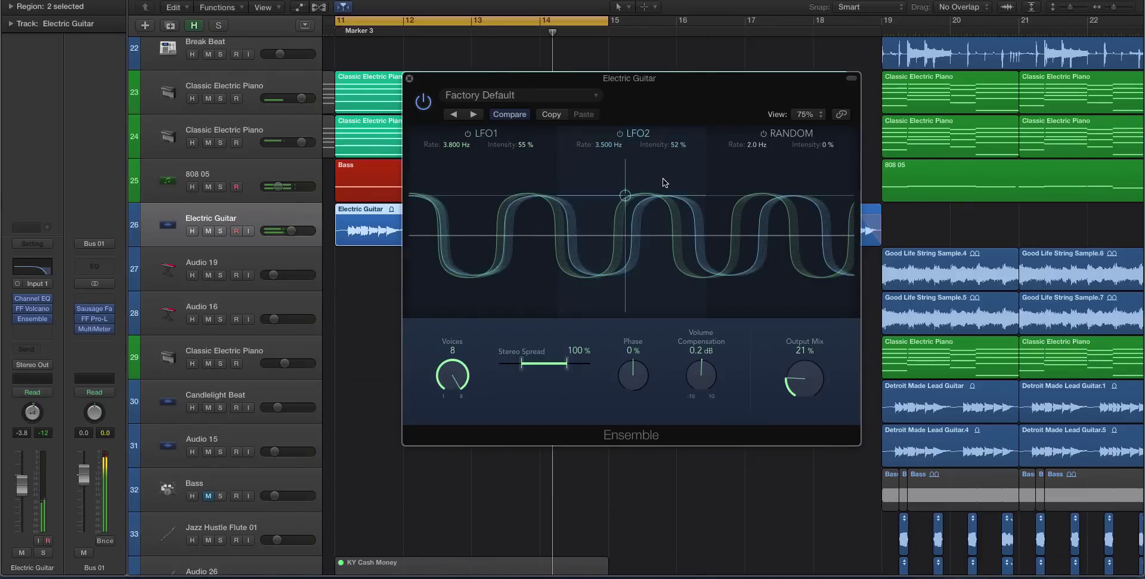
left_click(764, 133)
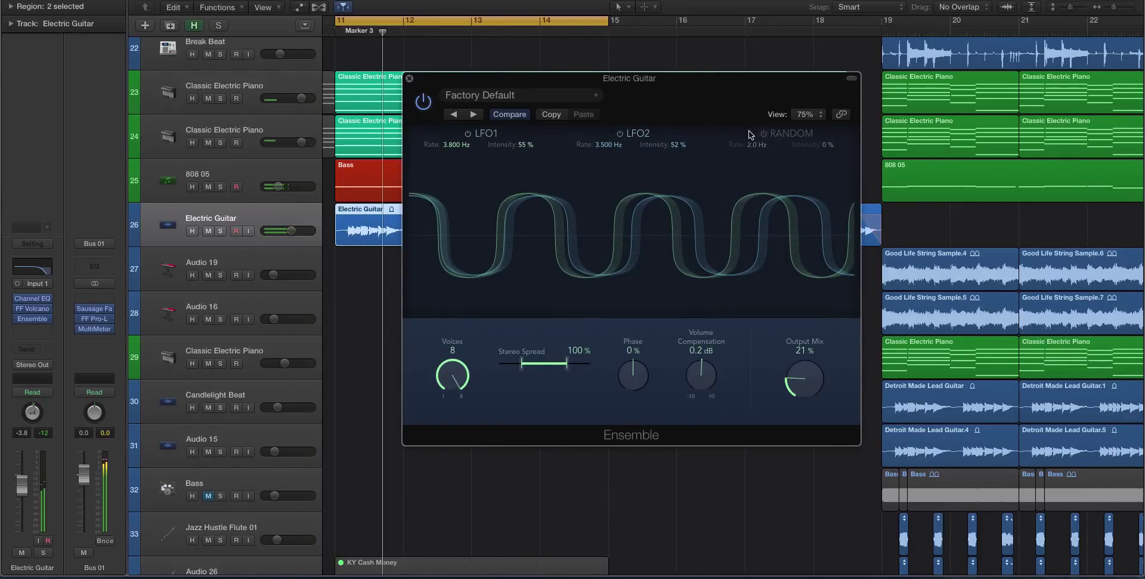
left_click(409, 78)
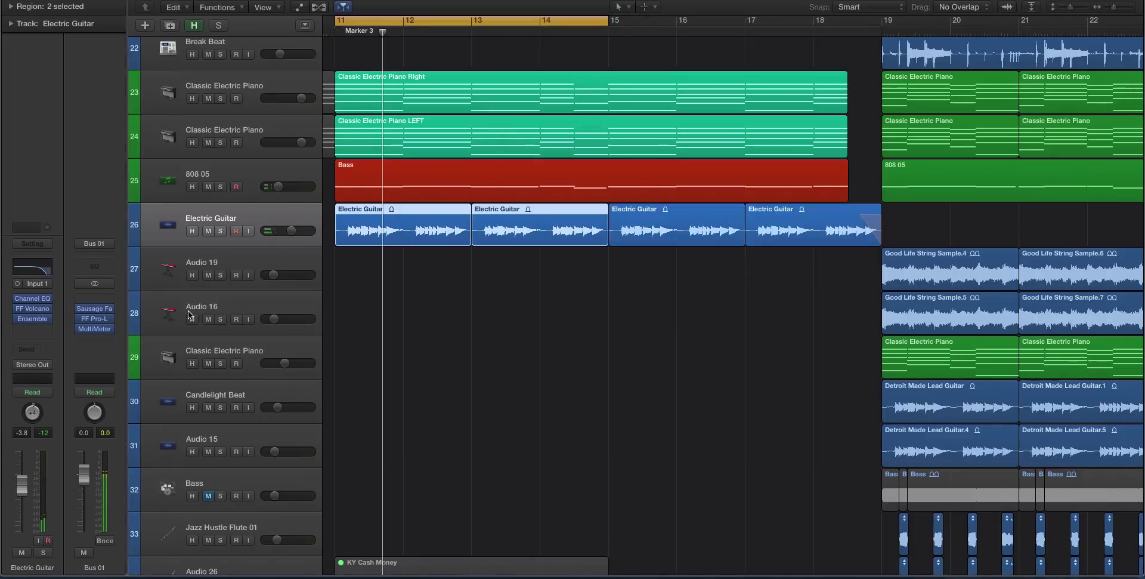
- Replace the Ensemble insert with a Mono Phaser from Modulation and centre its window
left_click(47, 319)
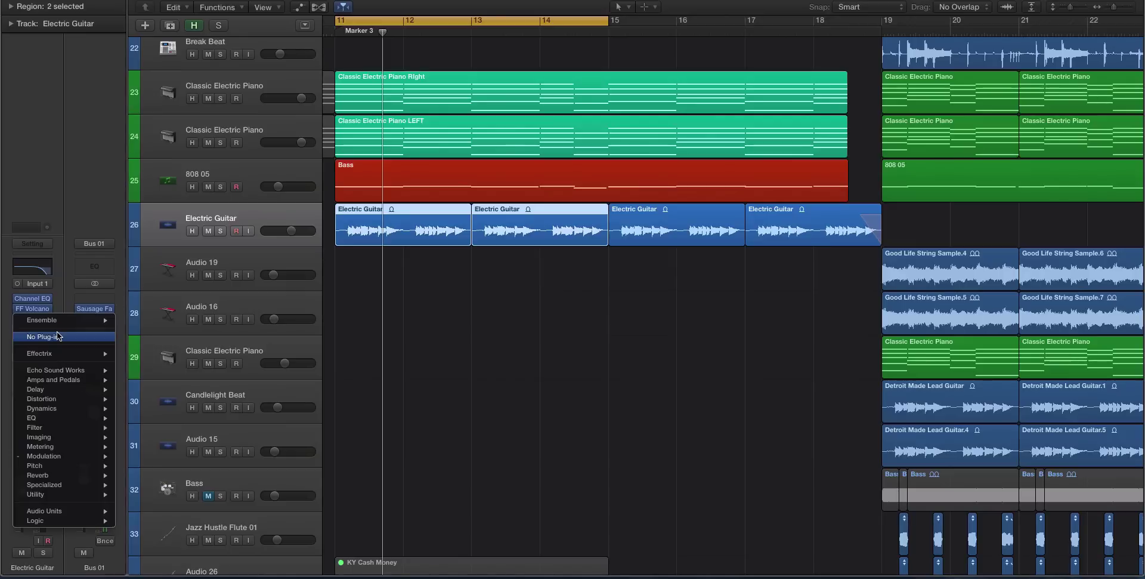
mouse_move(67, 456)
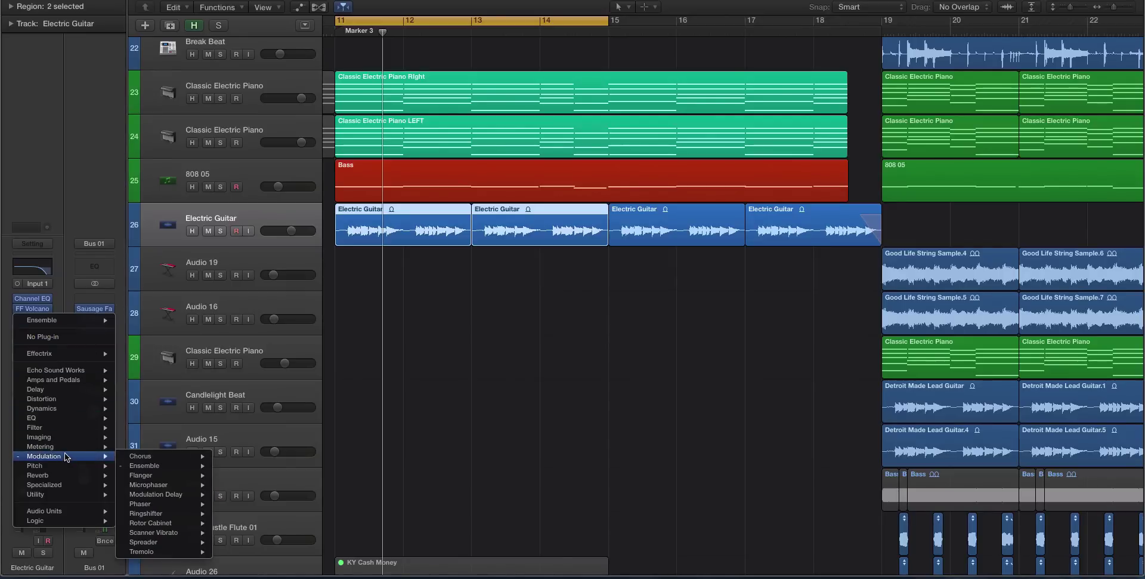
mouse_move(169, 486)
mouse_move(173, 503)
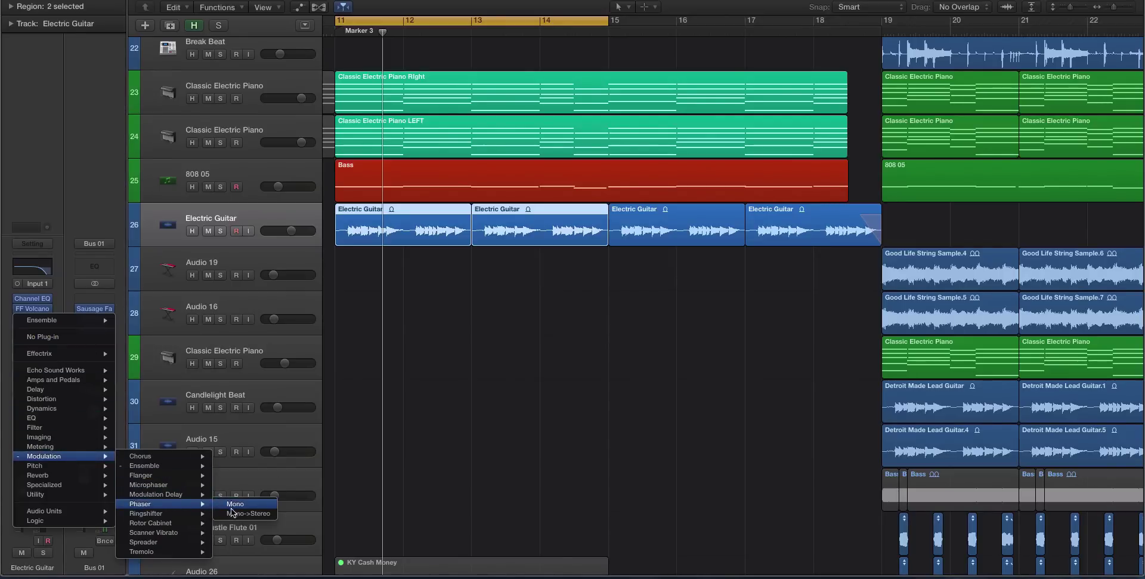
left_click(234, 513)
left_click_drag(262, 1, 586, 97)
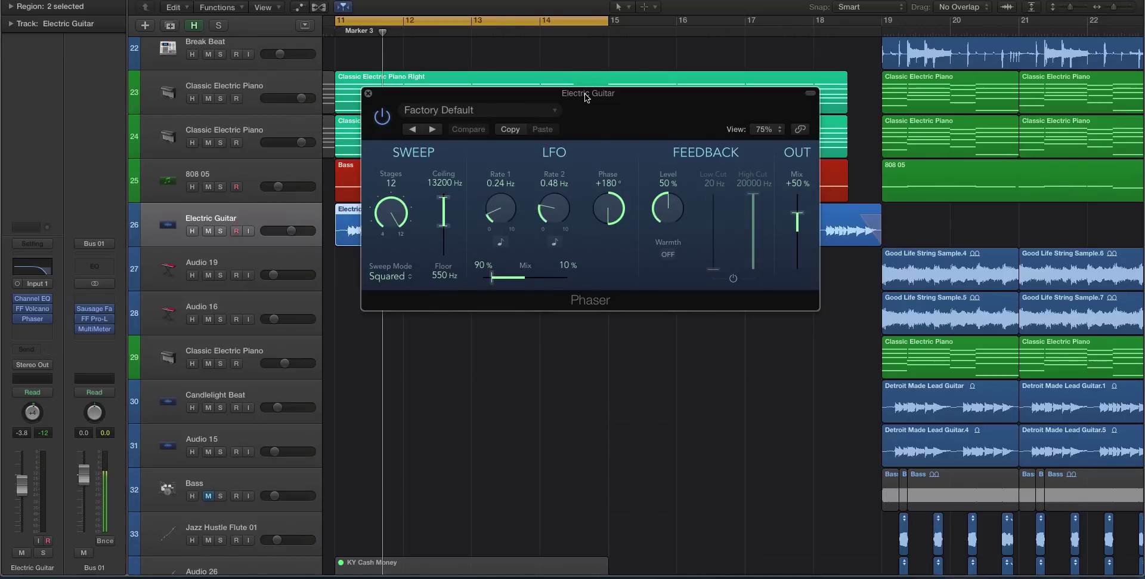
- Sync both Phaser rates to tempo, set Rate 1 to 1/4d, enable feedback filters, and close
left_click(501, 241)
left_click(557, 243)
left_click_drag(501, 209, 501, 194)
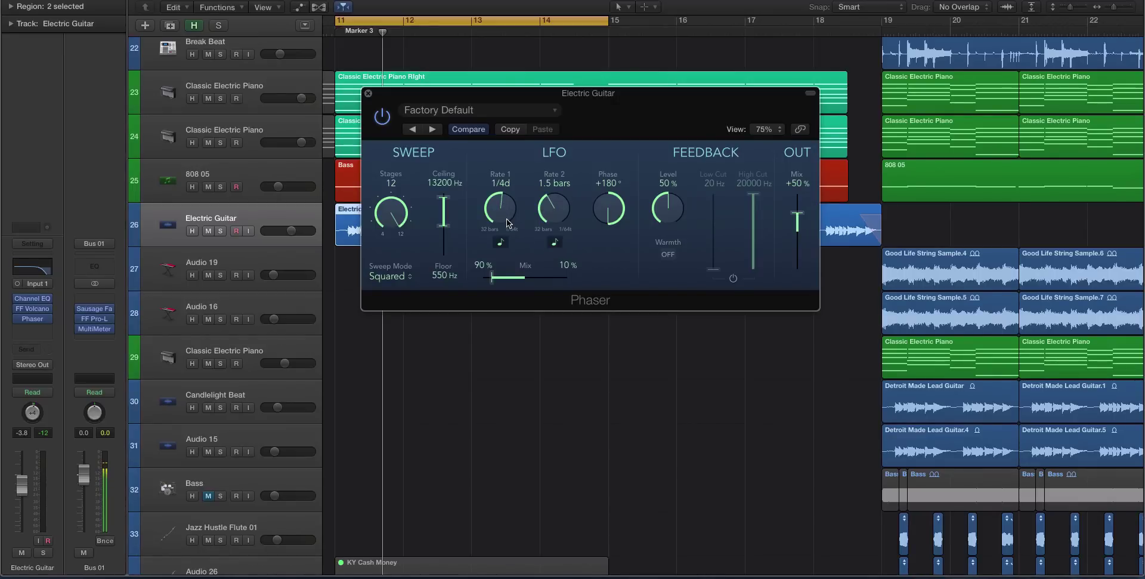
left_click(733, 279)
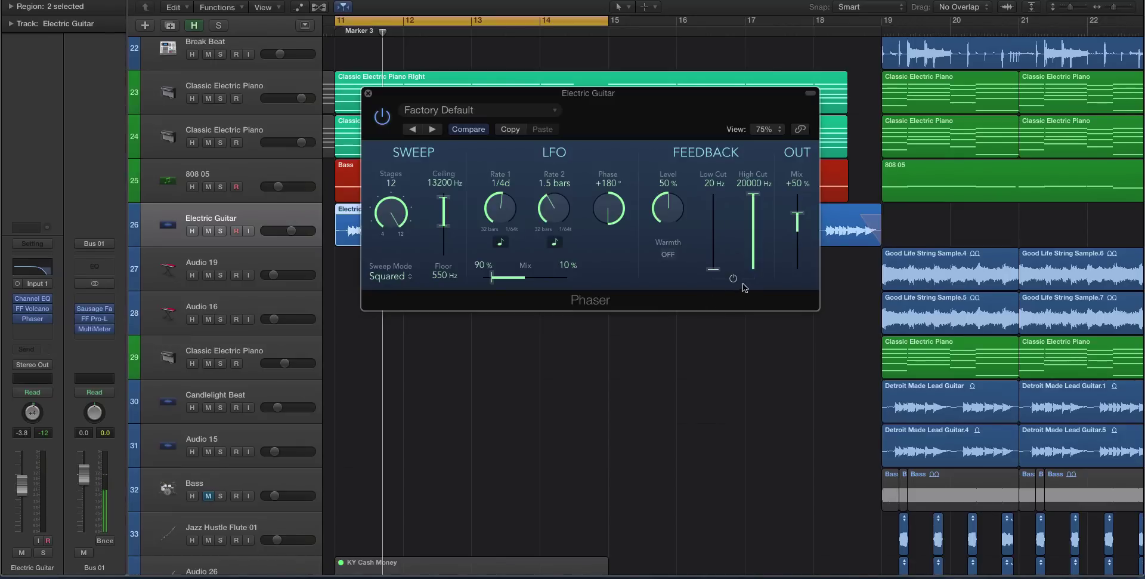
left_click(368, 94)
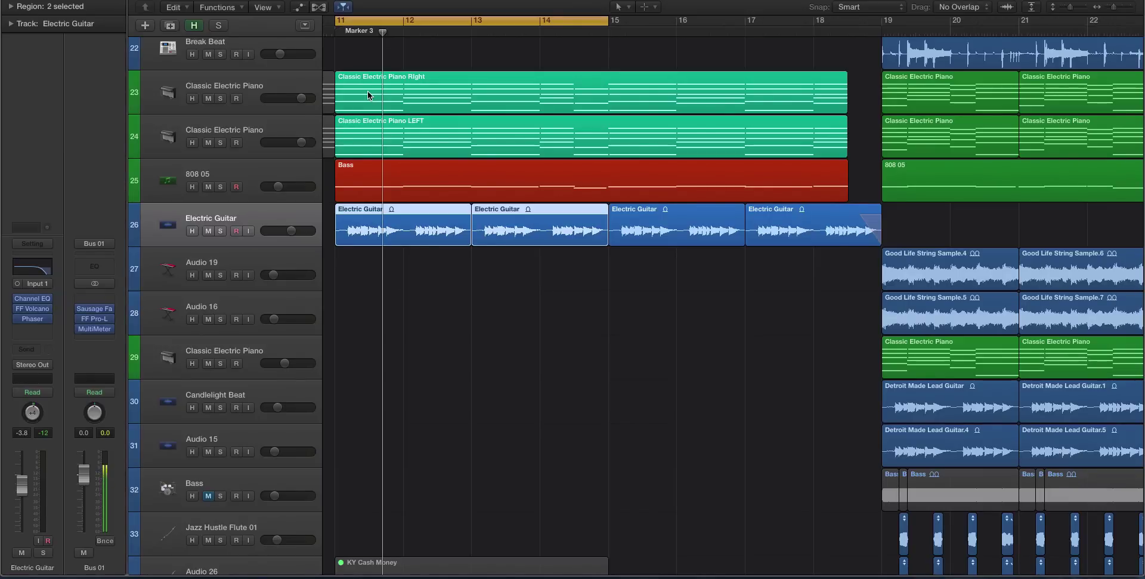
- Replace the Phaser with EnVerb on the Electric Guitar insert
left_click(45, 319)
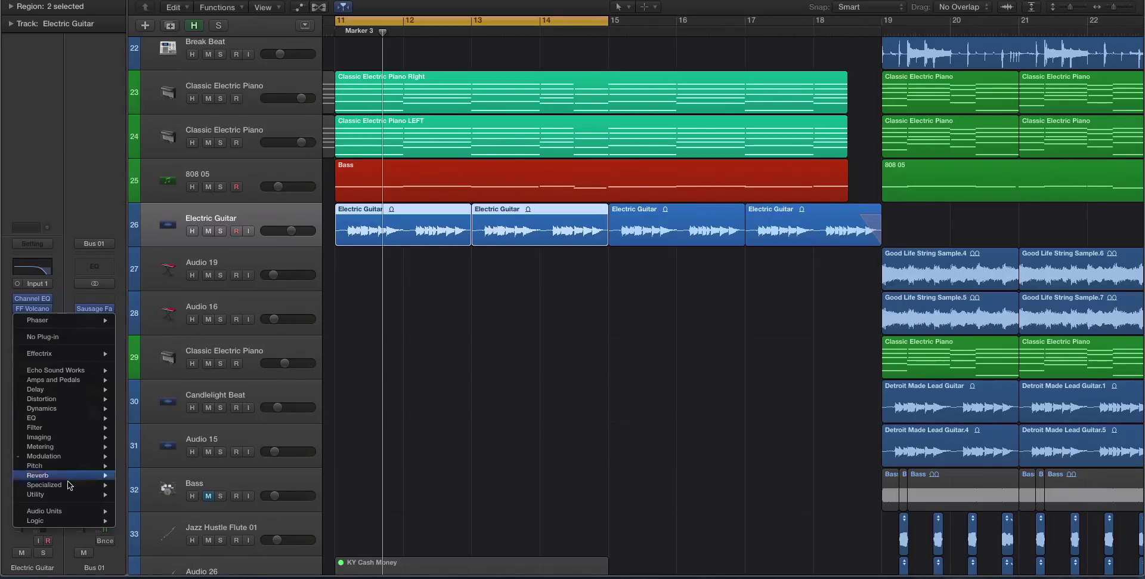
mouse_move(59, 475)
mouse_move(160, 486)
left_click(241, 480)
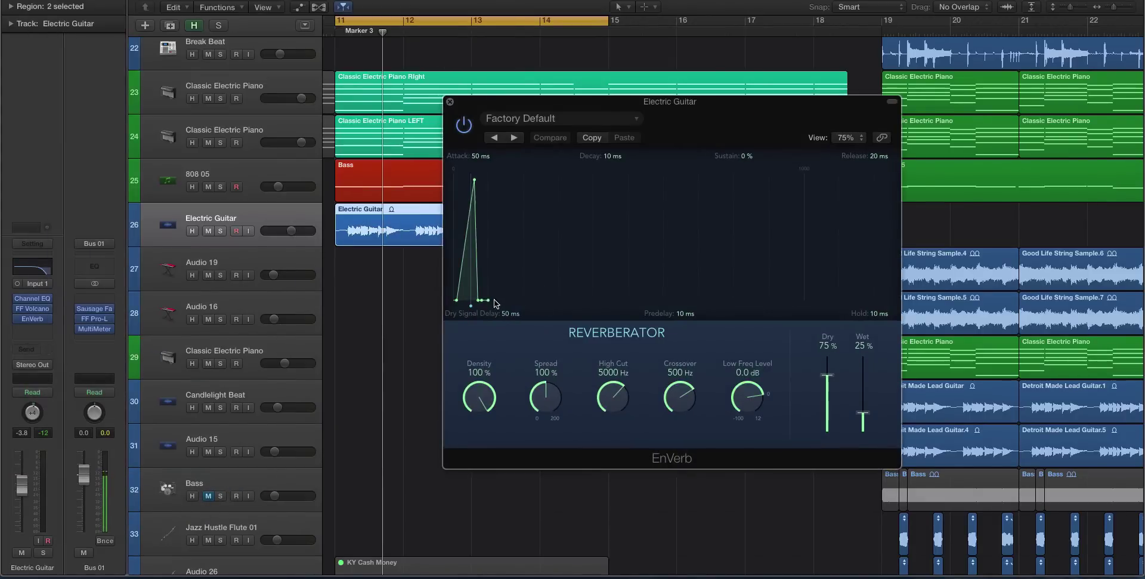
- Reshape the EnVerb envelope's sustain, decay and hold (740 ms) while auditioning playback
left_click_drag(494, 302, 610, 300)
left_click_drag(483, 300, 502, 210)
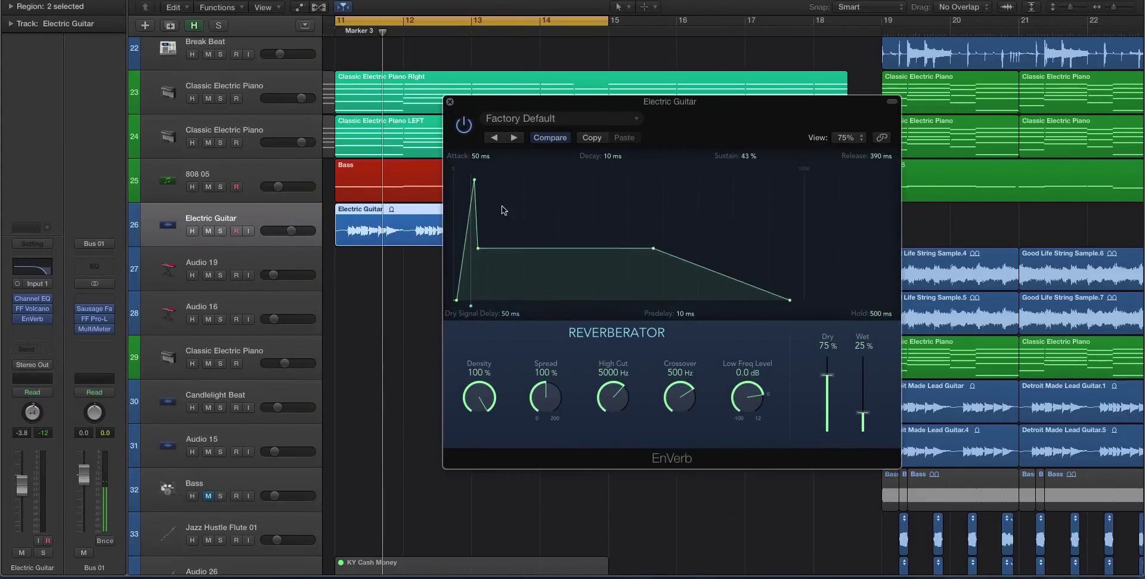
left_click_drag(479, 247, 602, 206)
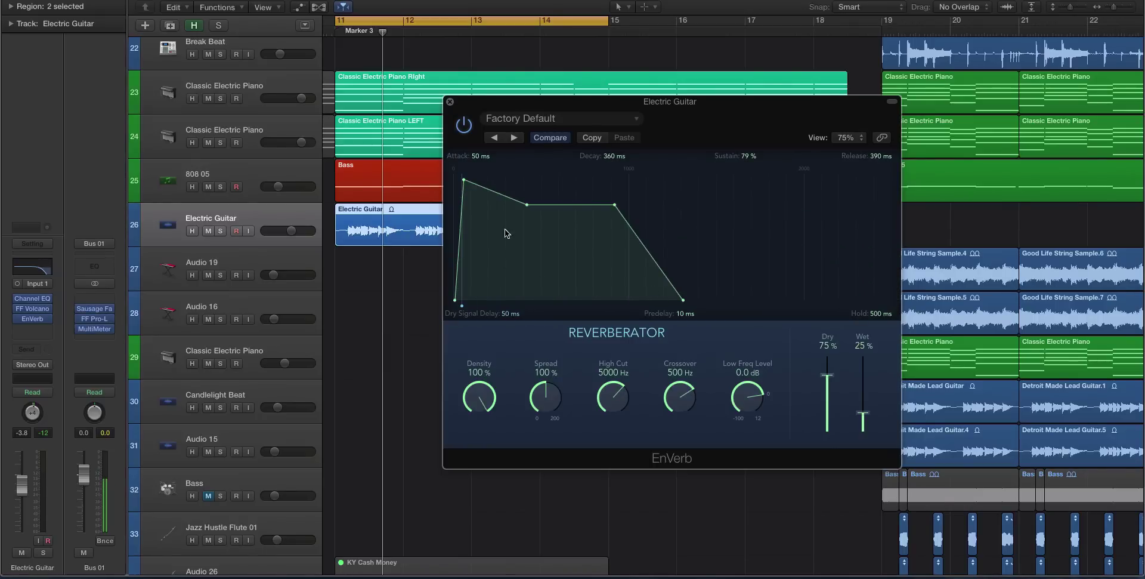
key("space")
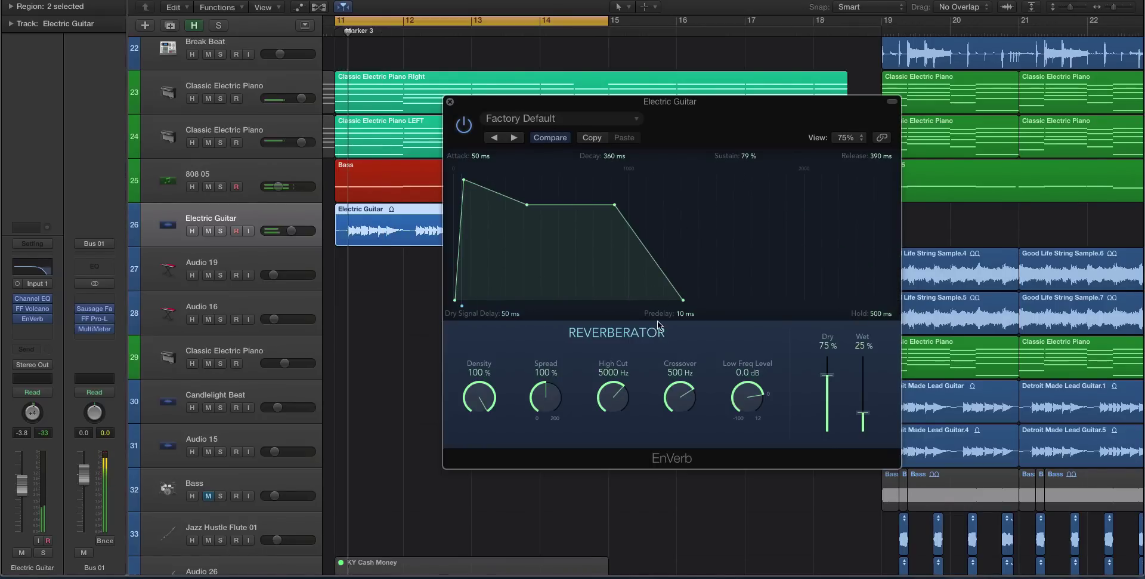
left_click_drag(614, 209, 658, 246)
- Set Dry 100%, Wet 5%, High Cut 2700 Hz, Crossover 410 Hz, Low Freq Level -17 dB; close EnVerb
mouse_move(827, 375)
left_mouse_down()
mouse_move(829, 385)
mouse_move(827, 357)
left_mouse_up()
left_click_drag(862, 411, 862, 426)
left_click_drag(680, 397, 679, 411)
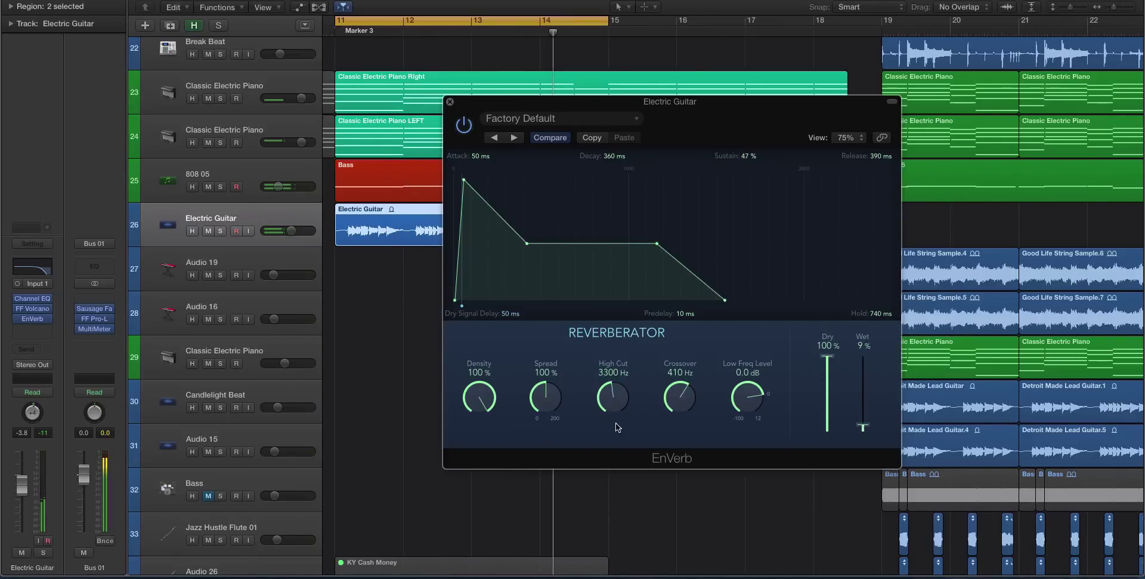
left_click_drag(614, 370, 619, 444)
left_click_drag(747, 396, 757, 473)
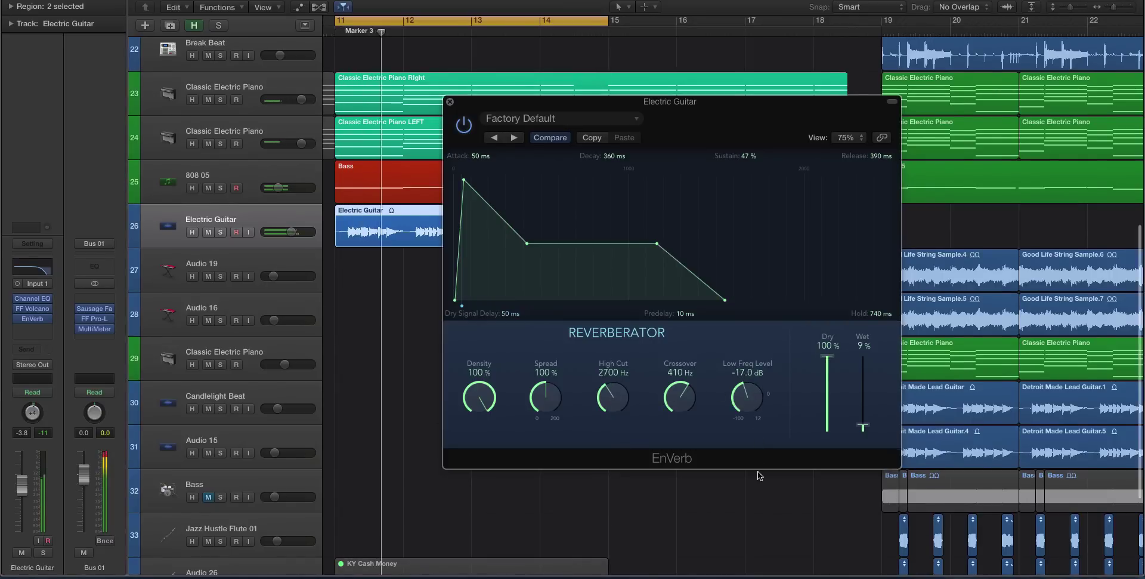
left_click_drag(545, 393, 545, 325)
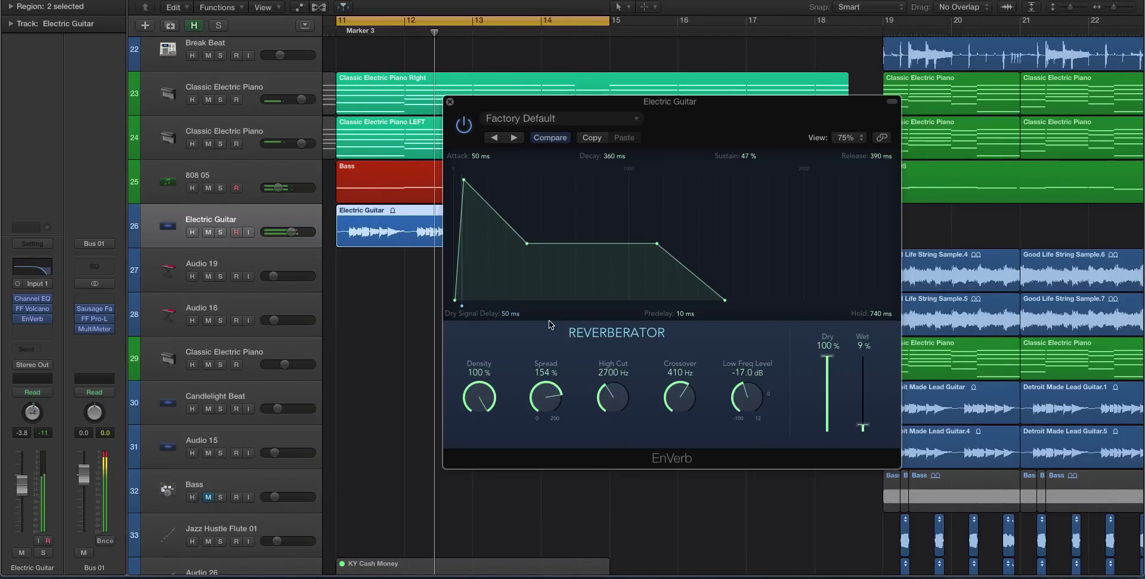
left_click_drag(872, 381, 872, 395)
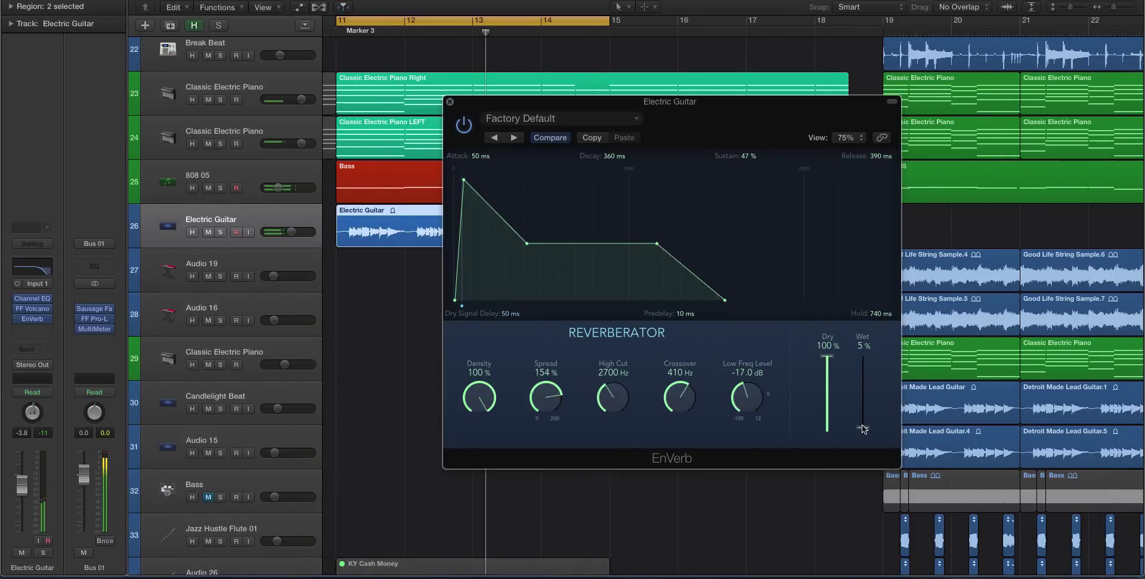
left_click(450, 101)
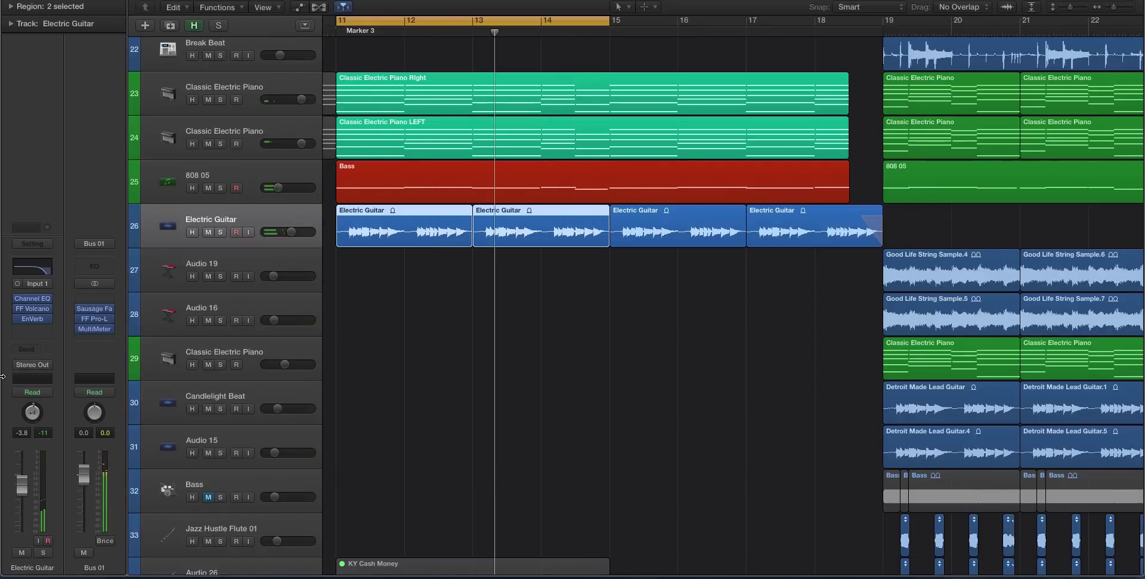
- Replace EnVerb with Reverb > PlatinumVerb in Mono->Stereo and move its window aside
left_click(40, 326)
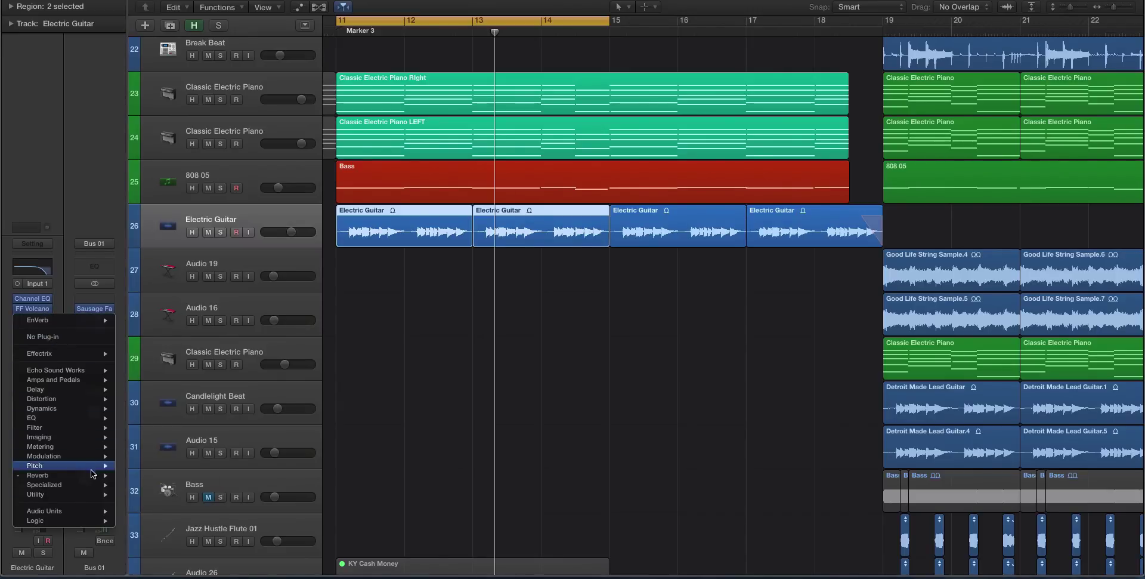
mouse_move(89, 475)
mouse_move(191, 476)
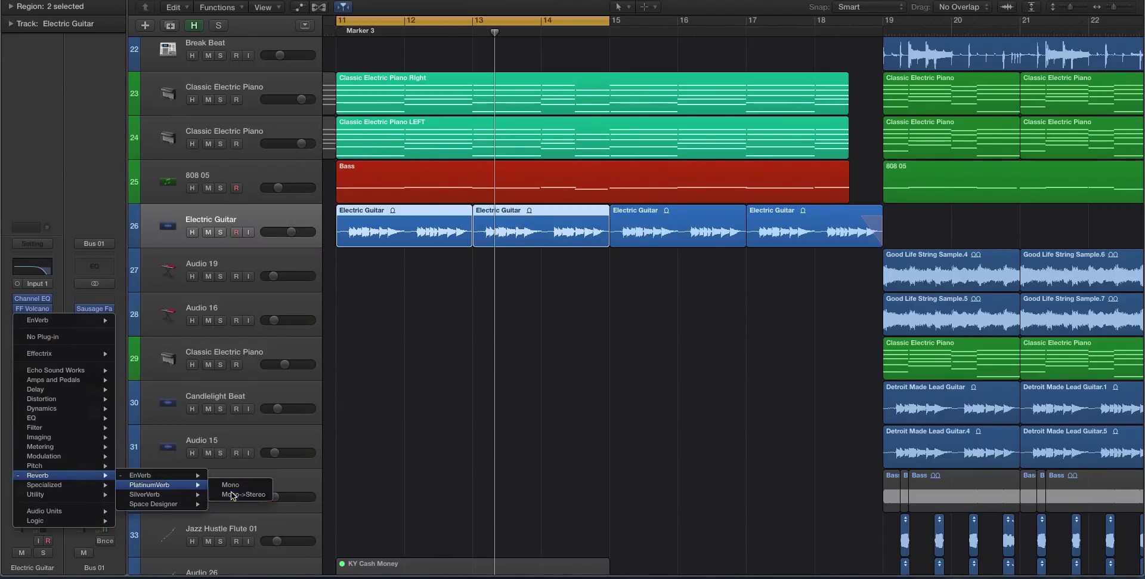
left_click(232, 494)
left_click_drag(226, 7, 587, 161)
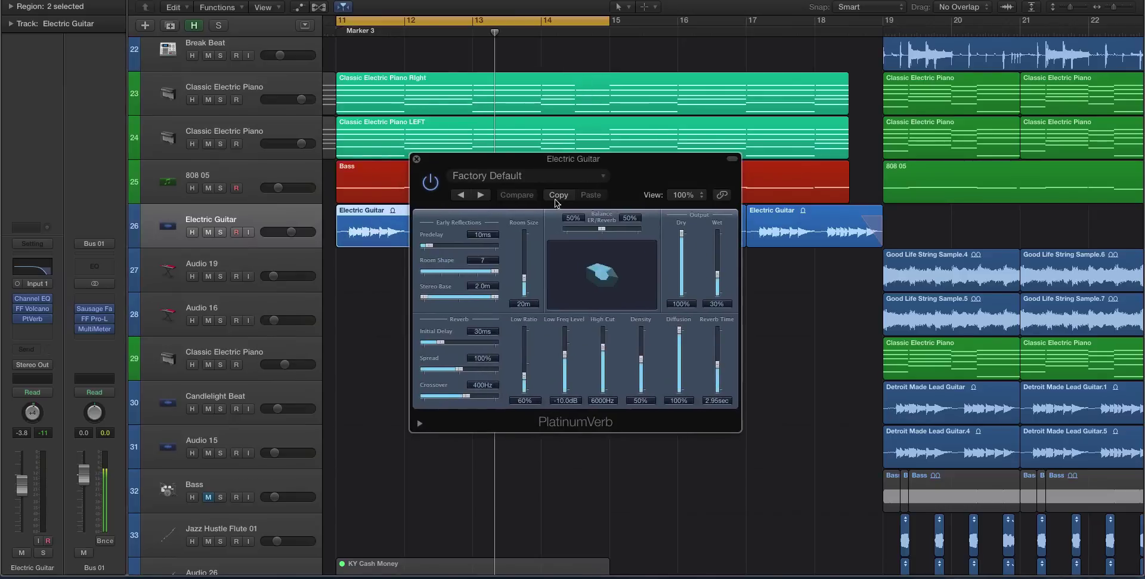
- Browse the insert's plug-in list without changing anything, then close PlatinumVerb
left_click(32, 318)
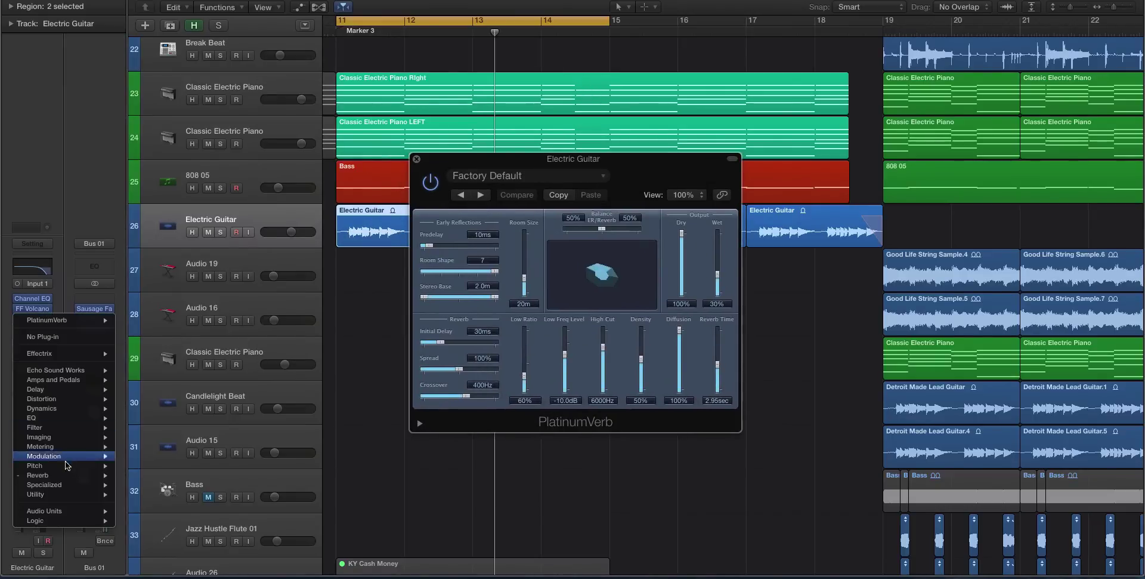
mouse_move(74, 478)
mouse_move(178, 487)
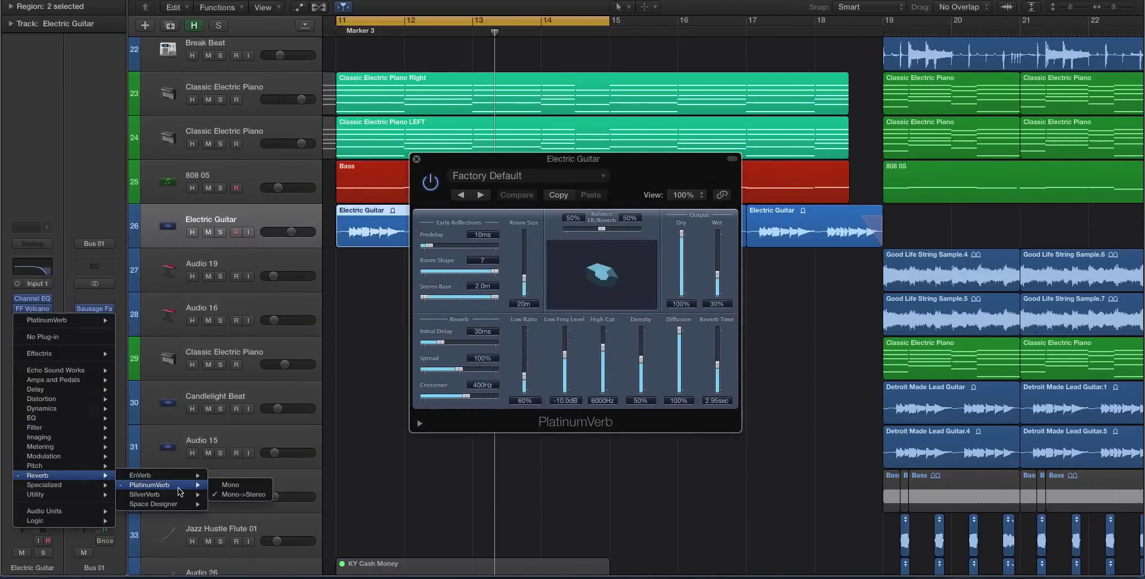
left_click(406, 322)
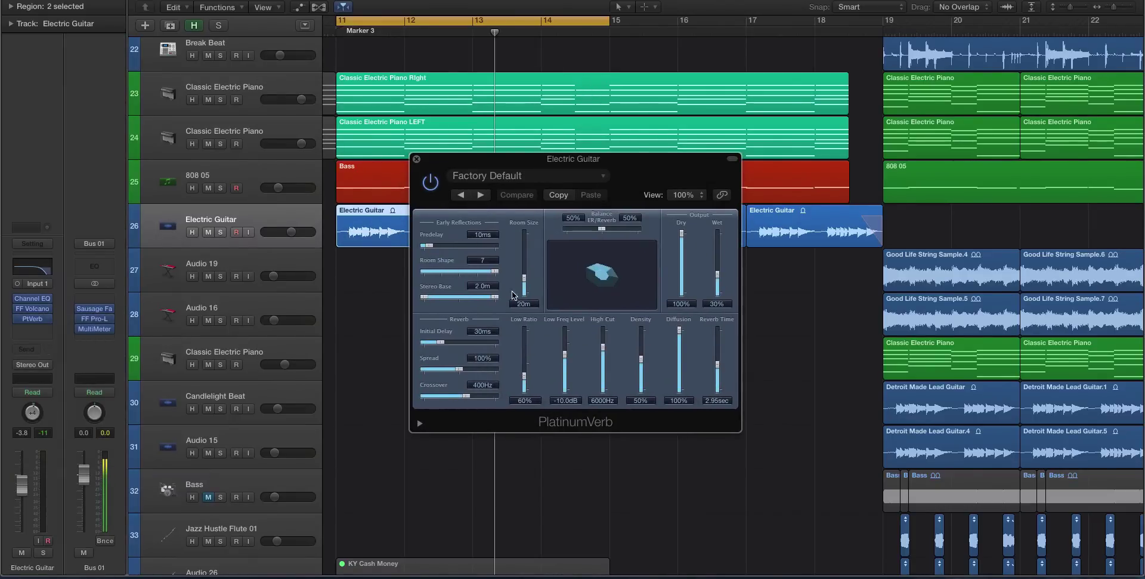
left_click(416, 160)
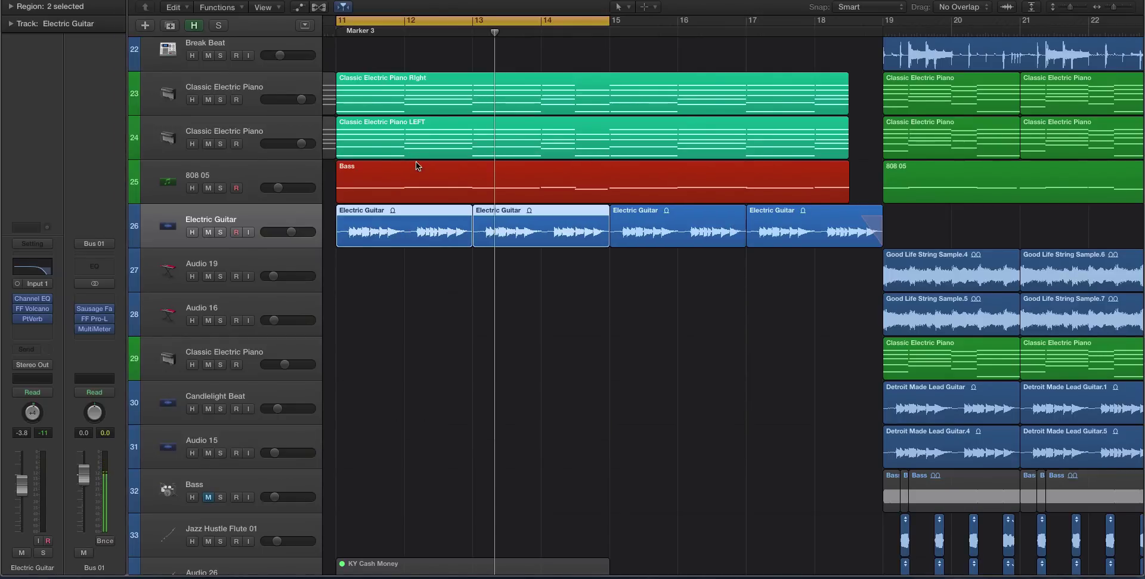
- Replace PlatinumVerb with Reverb > SilverVerb on the Electric Guitar insert
left_click(48, 324)
mouse_move(80, 475)
mouse_move(196, 501)
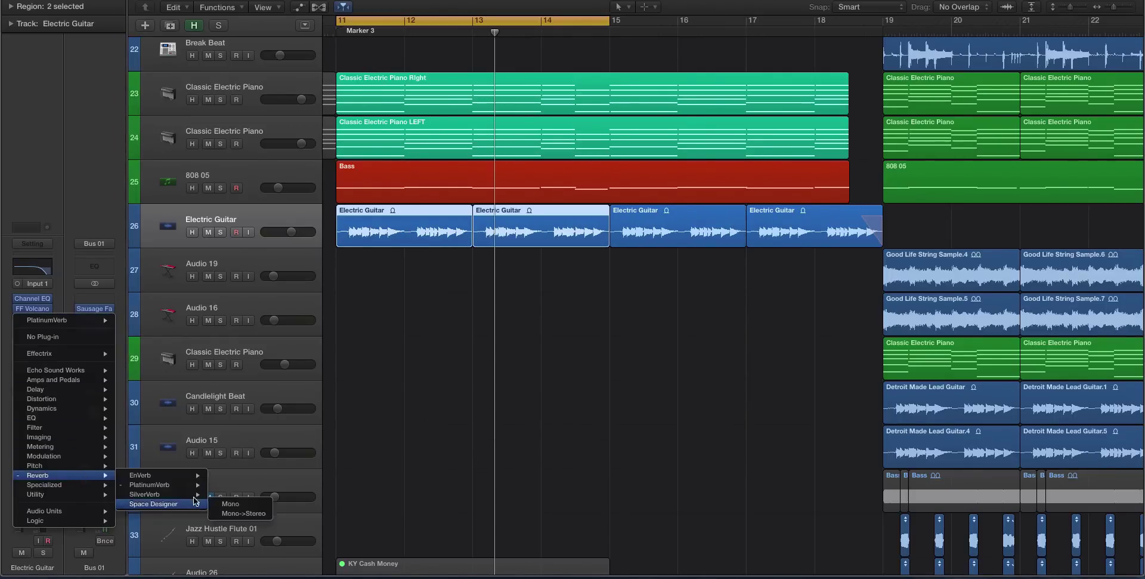
left_click(230, 504)
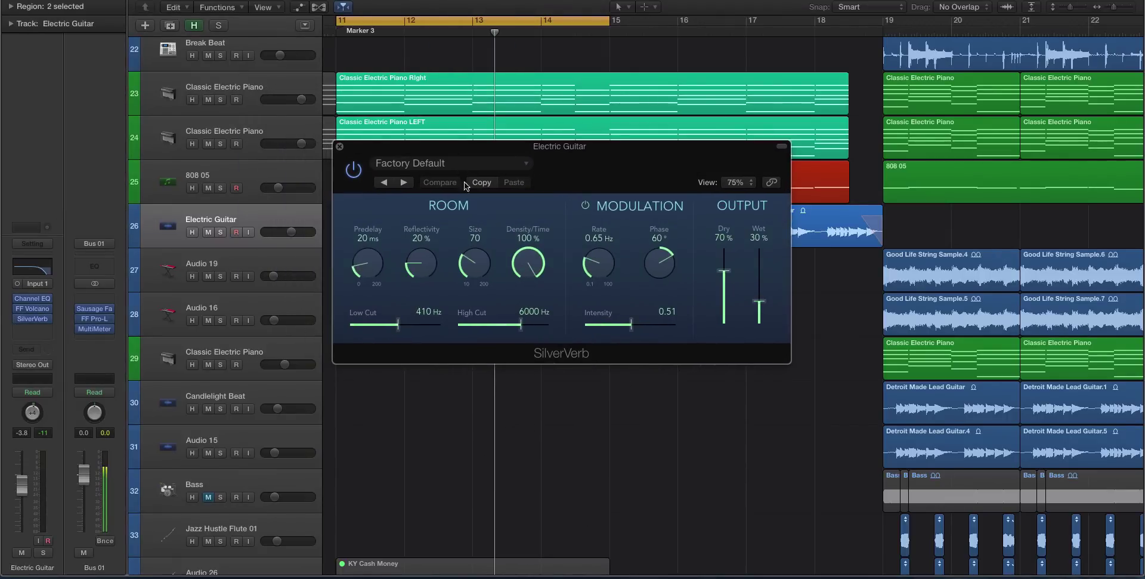
- Set SilverVerb to 100% dry and 23% wet, then close its window
left_click_drag(723, 271, 718, 228)
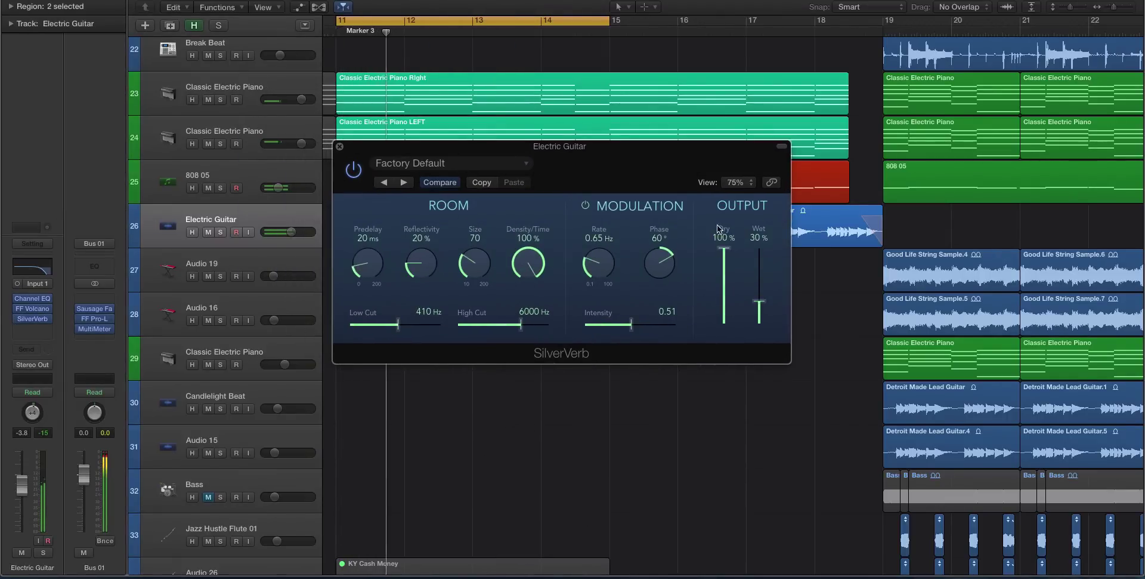
left_click_drag(758, 301, 759, 307)
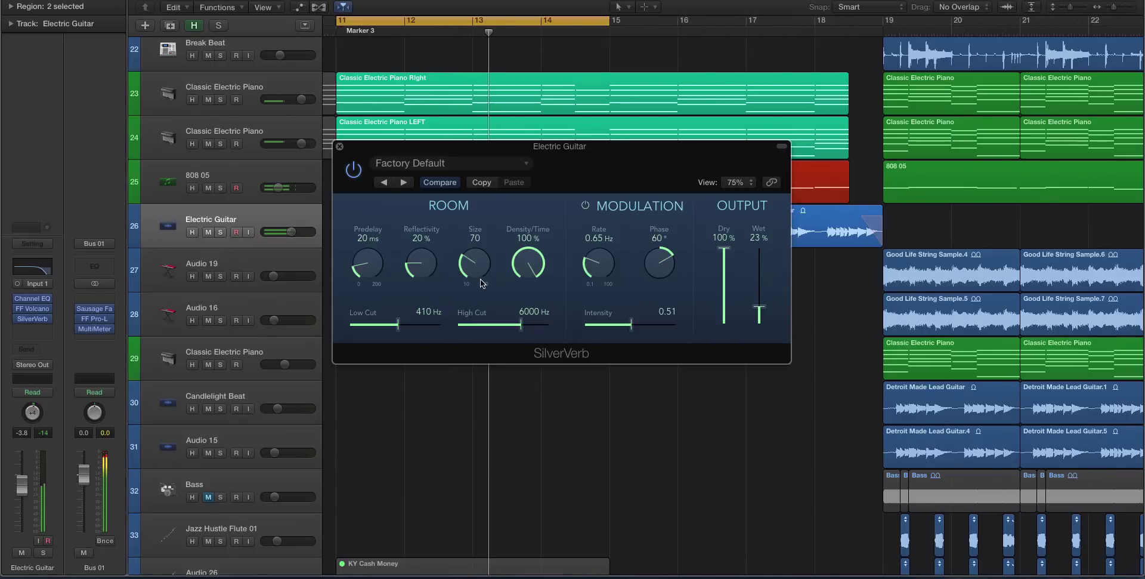
left_click(339, 146)
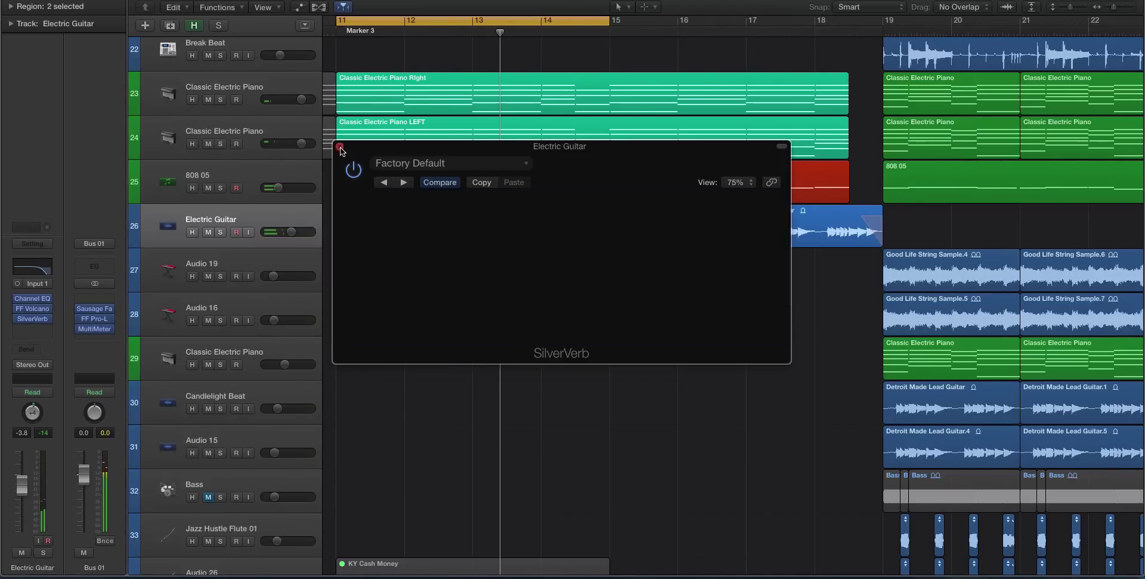
- Swap SilverVerb for Reverb > Space Designer in Mono->Stereo, then close its window
left_click(35, 318)
mouse_move(84, 486)
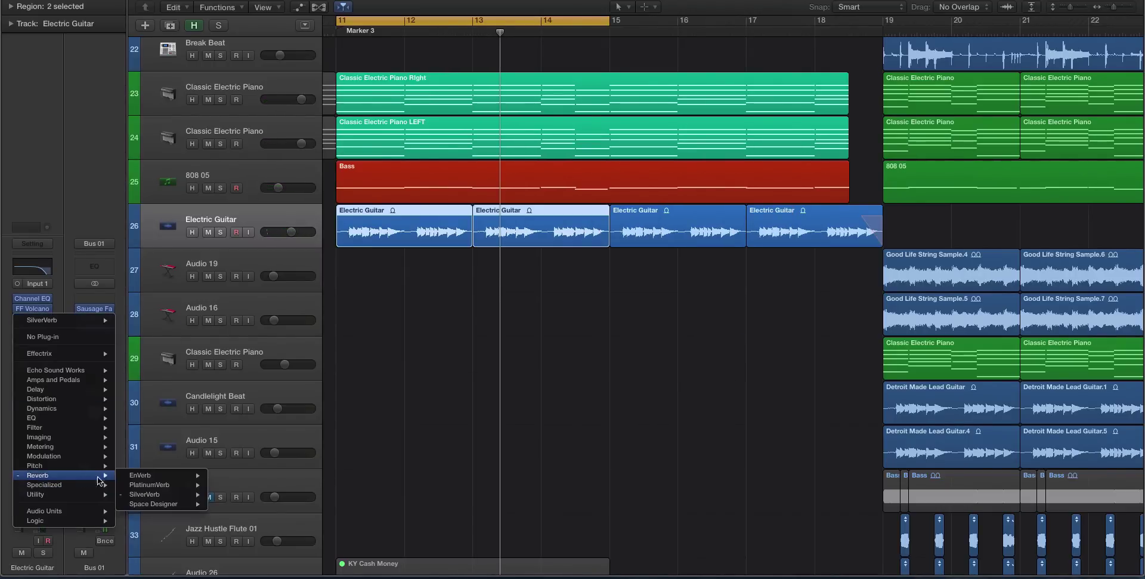
mouse_move(179, 503)
left_click(243, 513)
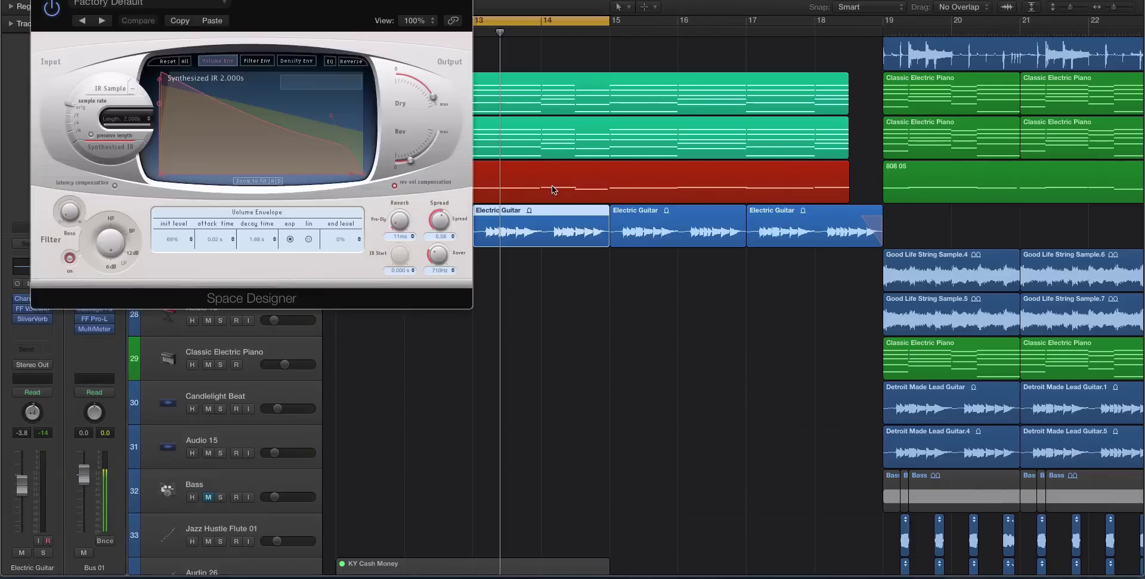
left_click_drag(35, 5, 441, 165)
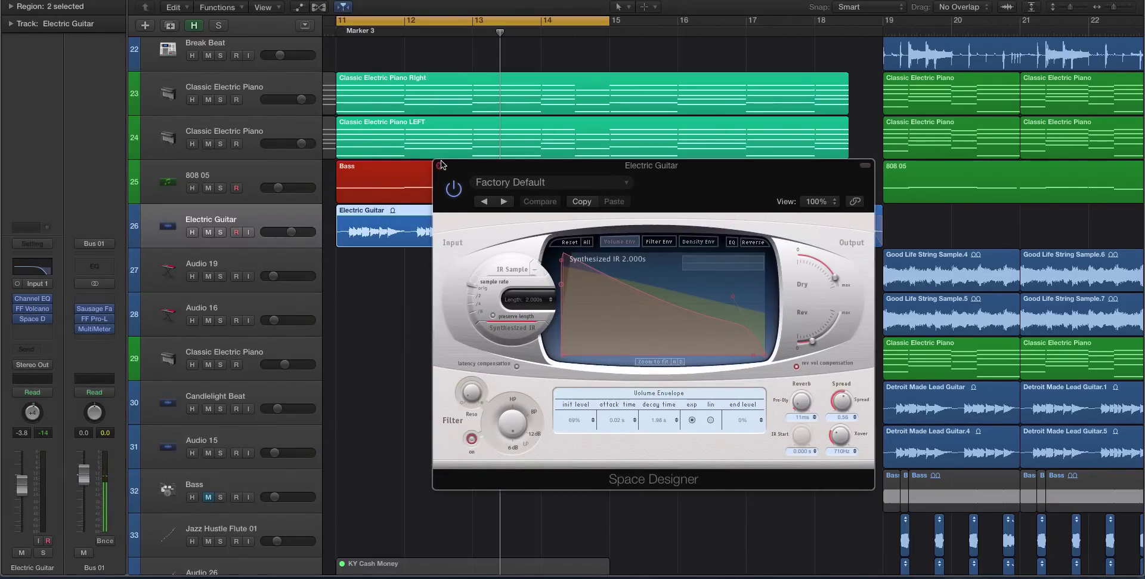
left_click(440, 165)
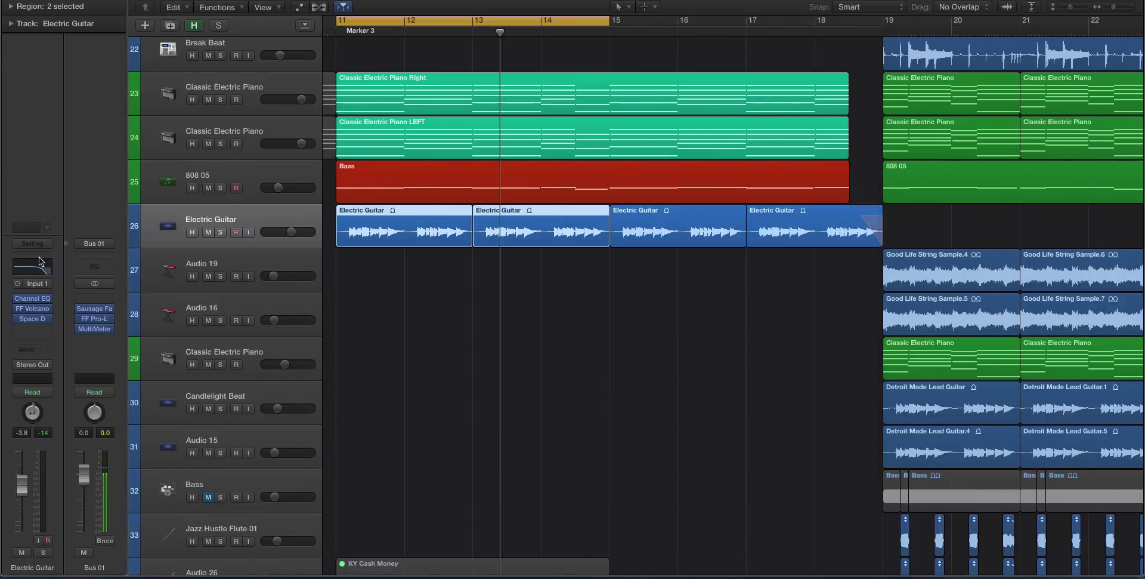
- Replace Space Designer with a mono Echo on the Electric Guitar, then close its window
left_click(43, 320)
mouse_move(77, 389)
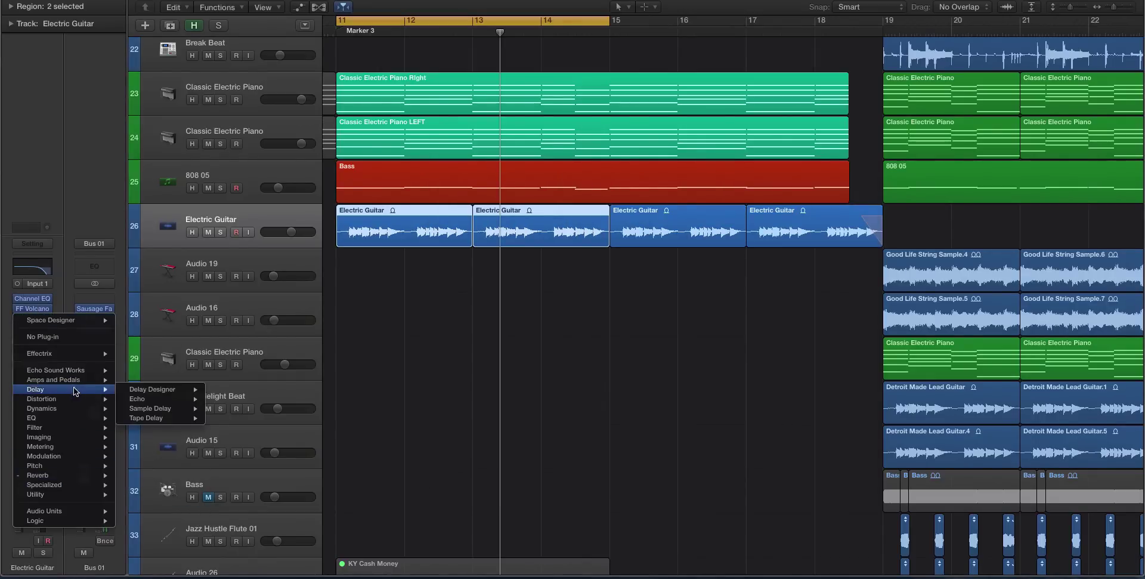
mouse_move(188, 400)
left_click(226, 399)
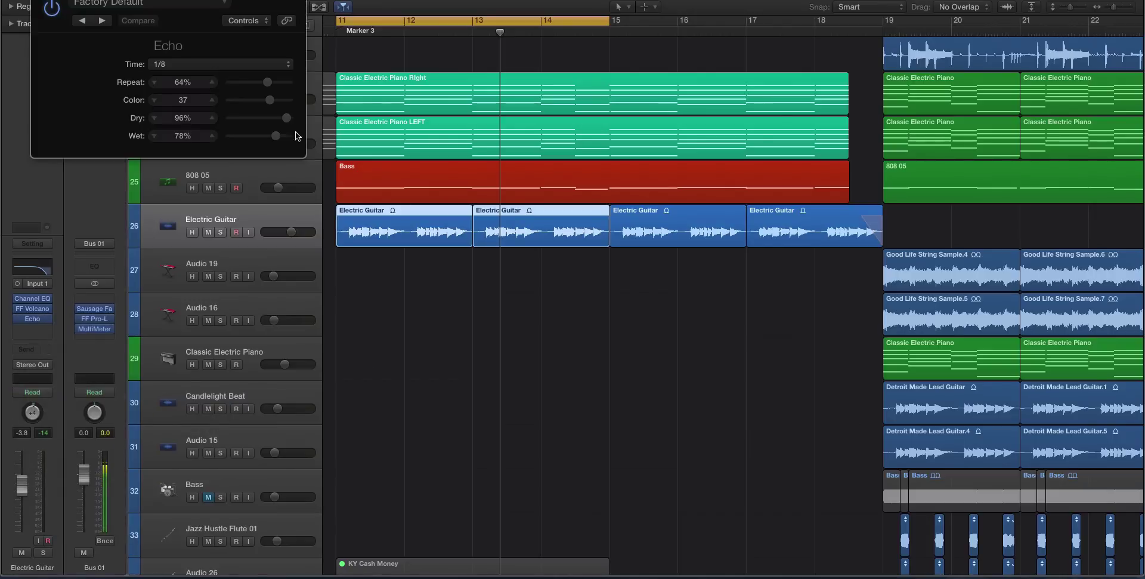
key("super+w")
- Swap Echo for mono Delay Designer, close it, then set that slot to No Plug-in
left_click(51, 317)
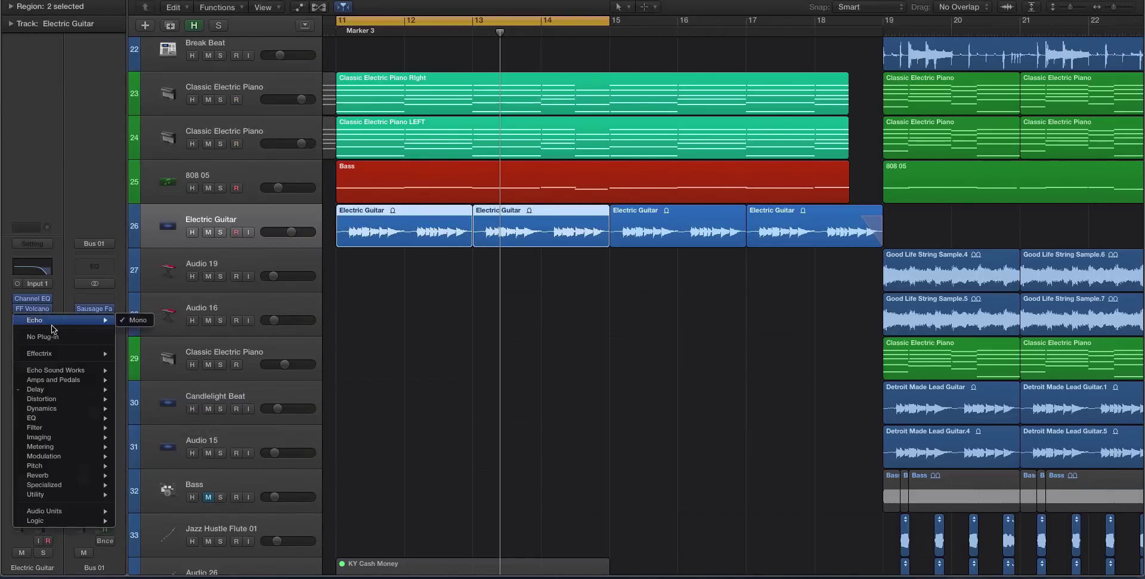
mouse_move(65, 389)
mouse_move(160, 387)
left_click(229, 391)
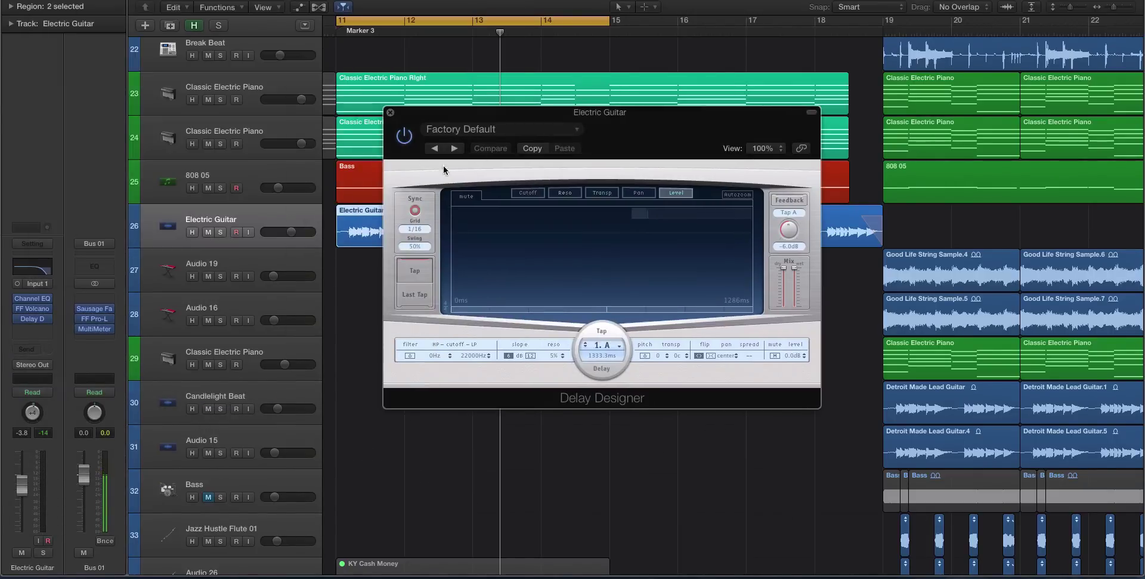
key("super+w")
left_click(44, 321)
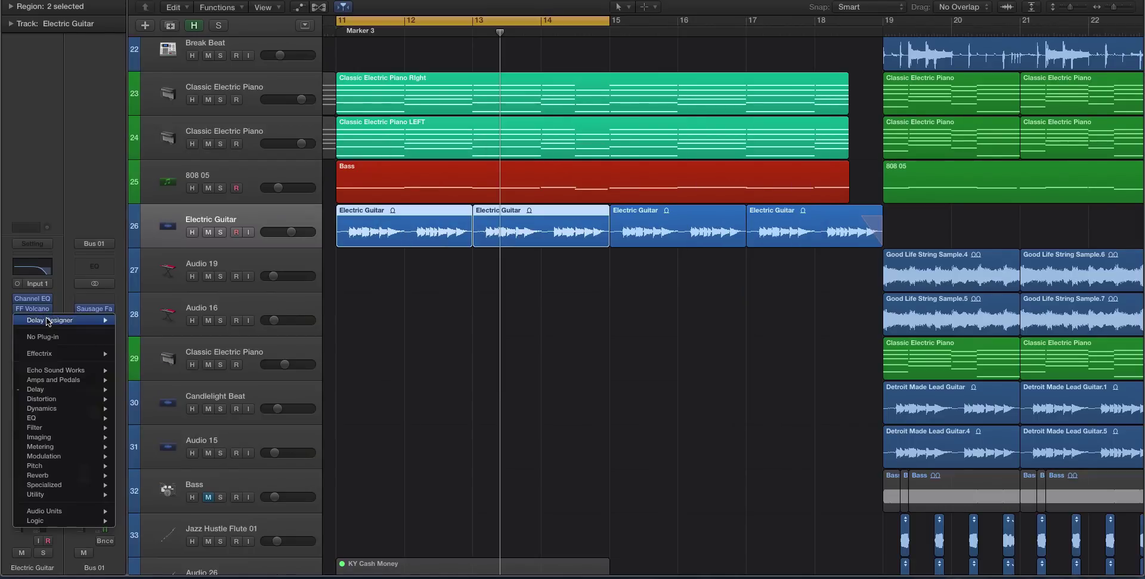
left_click(54, 337)
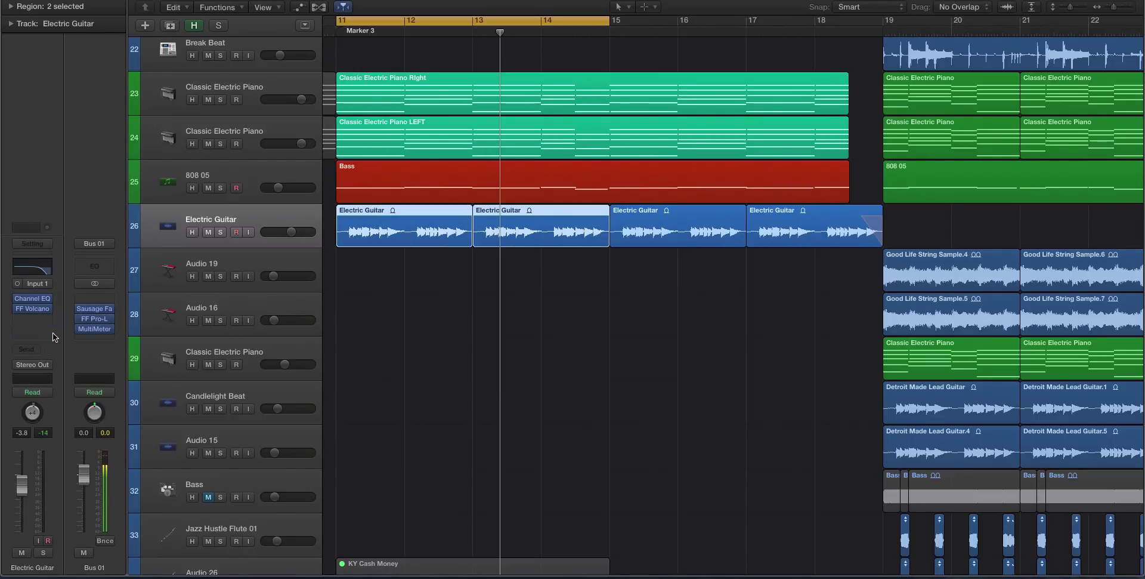